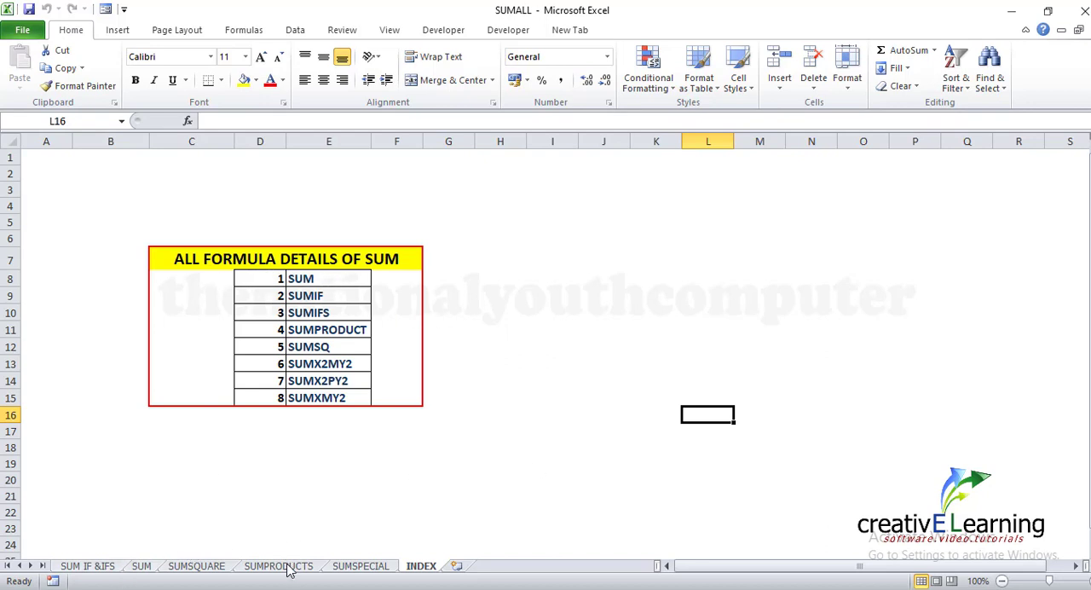
On the SUM sheet, total the RATE column in cell C16 with the range formula =sum(C2:C15)
left_click(141, 566)
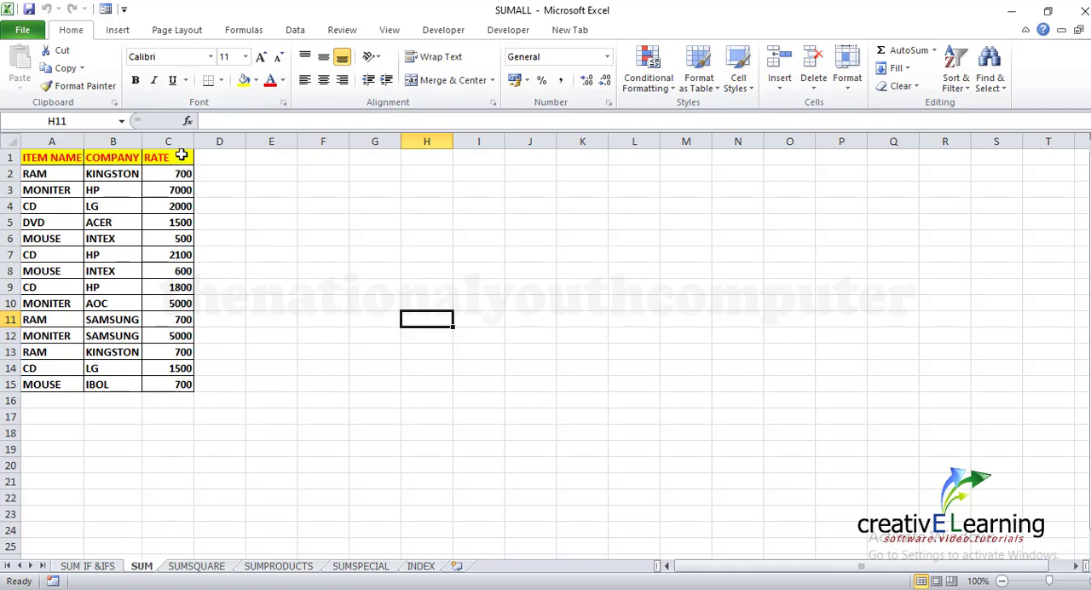
left_click(168, 402)
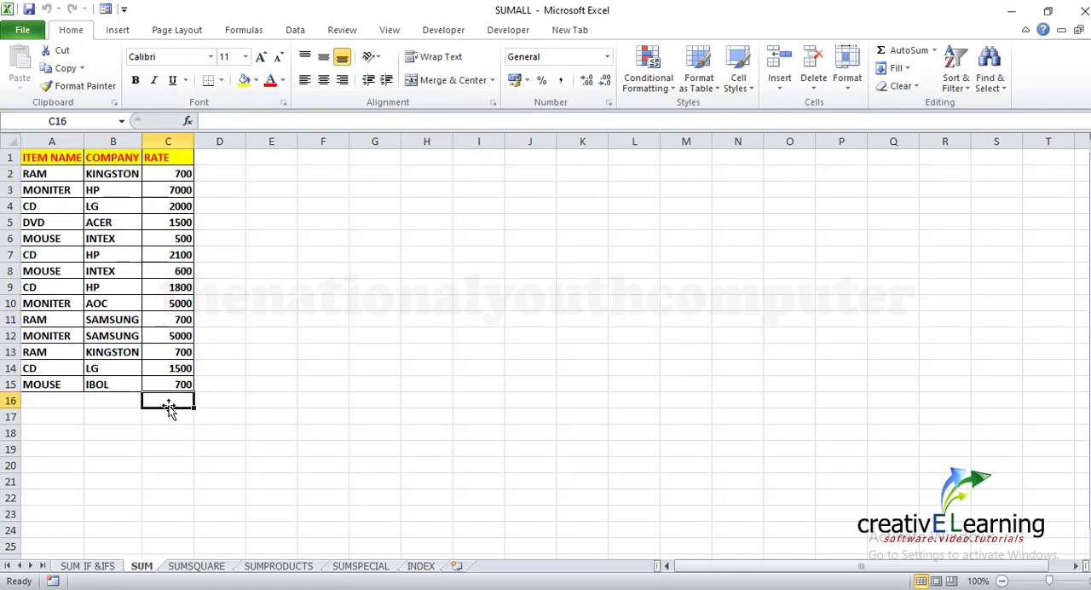
type("=su")
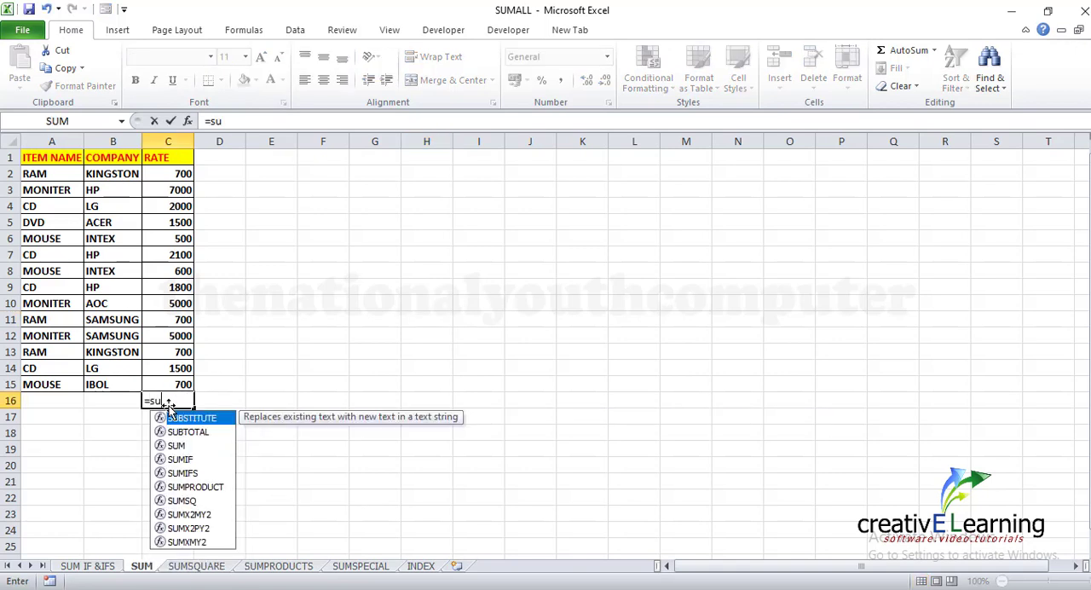
type("m")
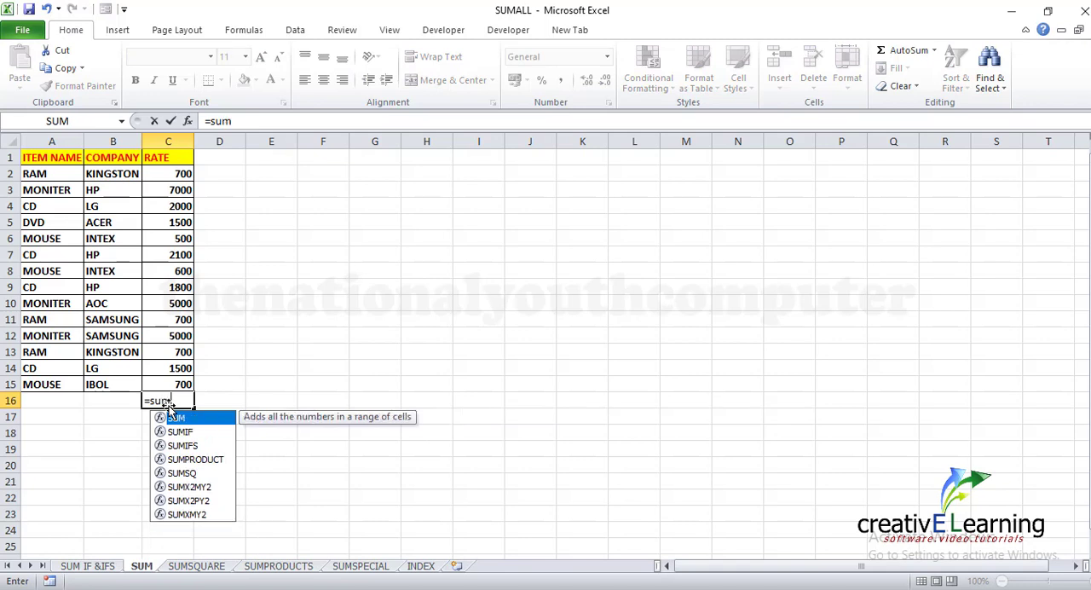
type("(")
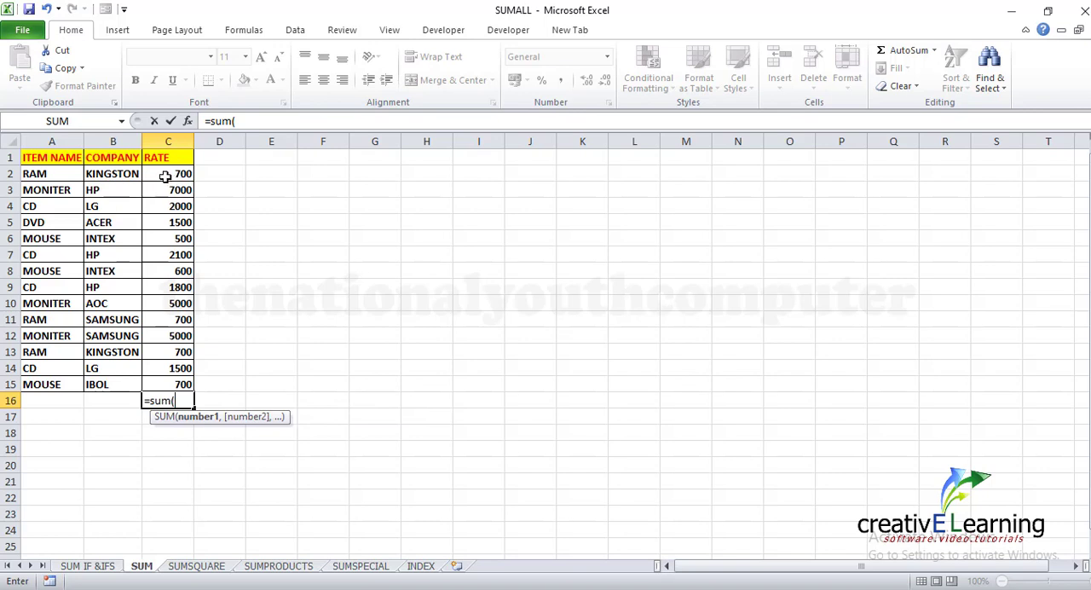
left_click_drag(162, 174, 181, 385)
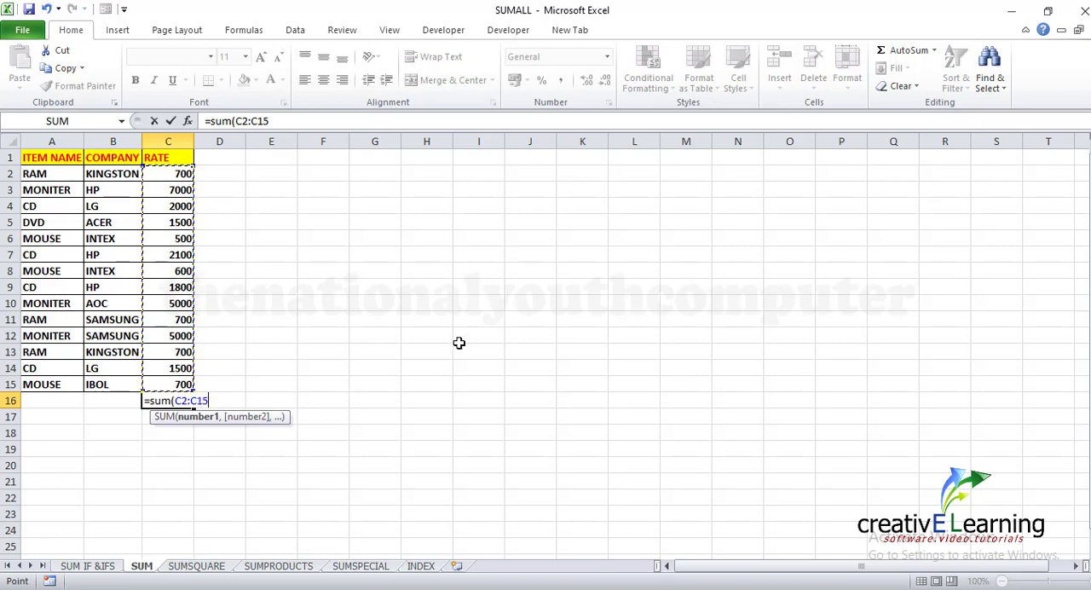
type(")")
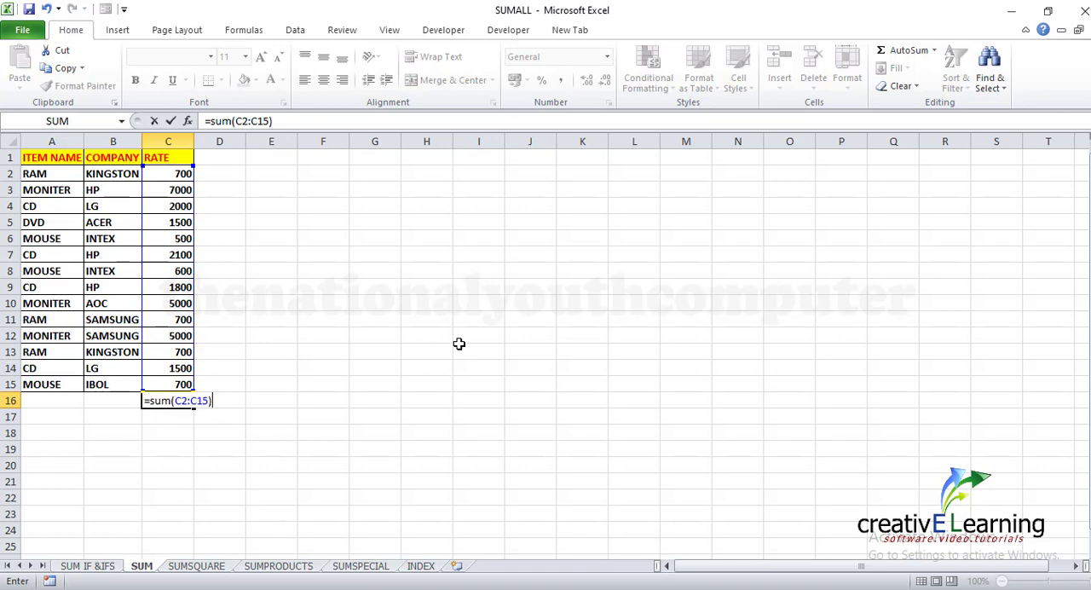
key("Return")
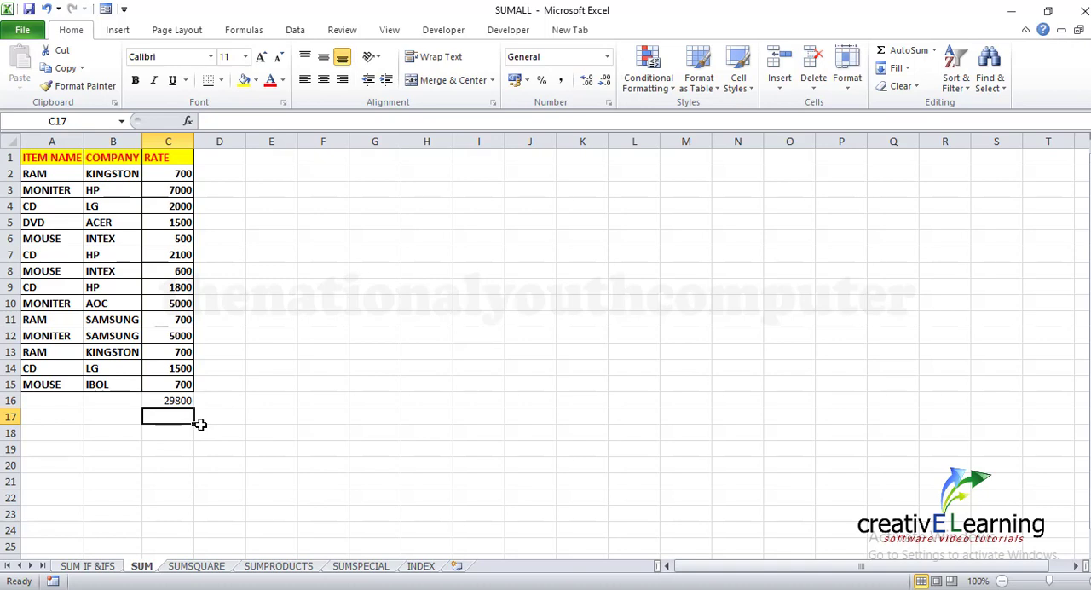
Total the rates in cell C17 with a SUM formula listing each cell from C2 to C15 separately, divided by commas
type("=s")
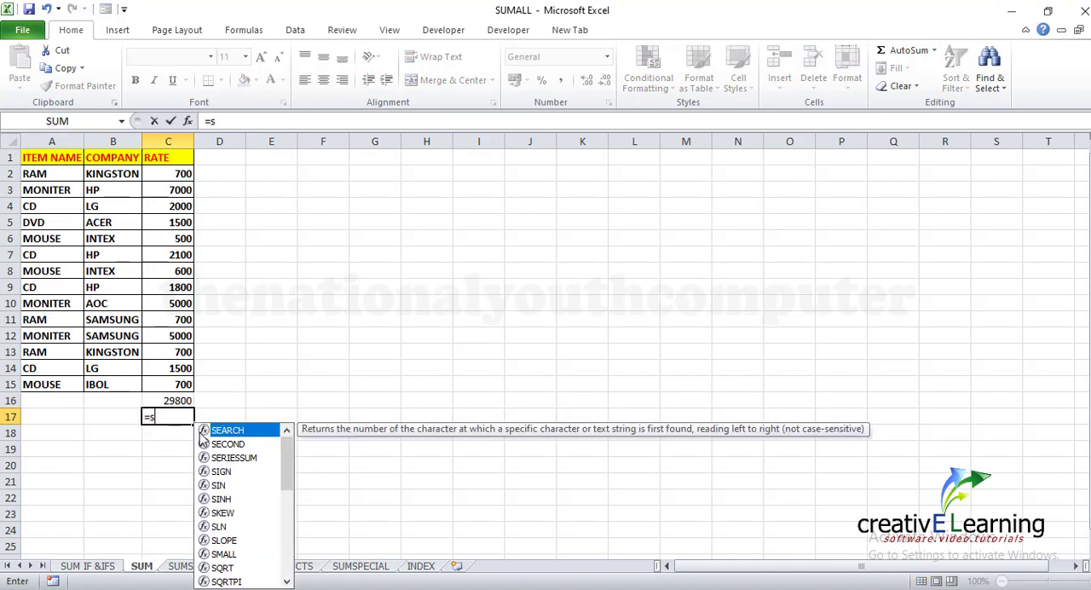
type("um")
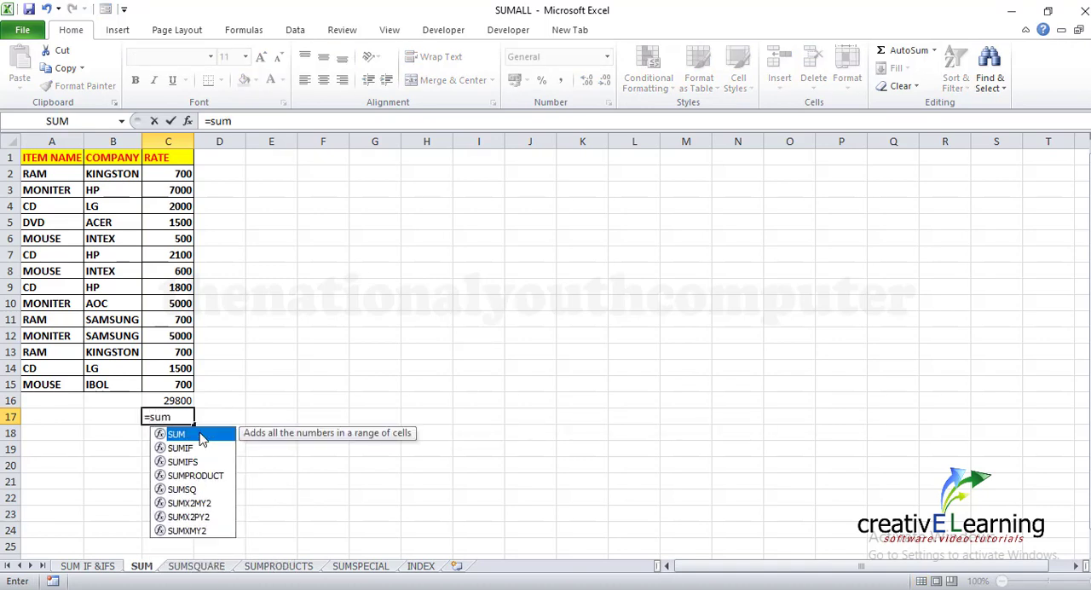
type("(")
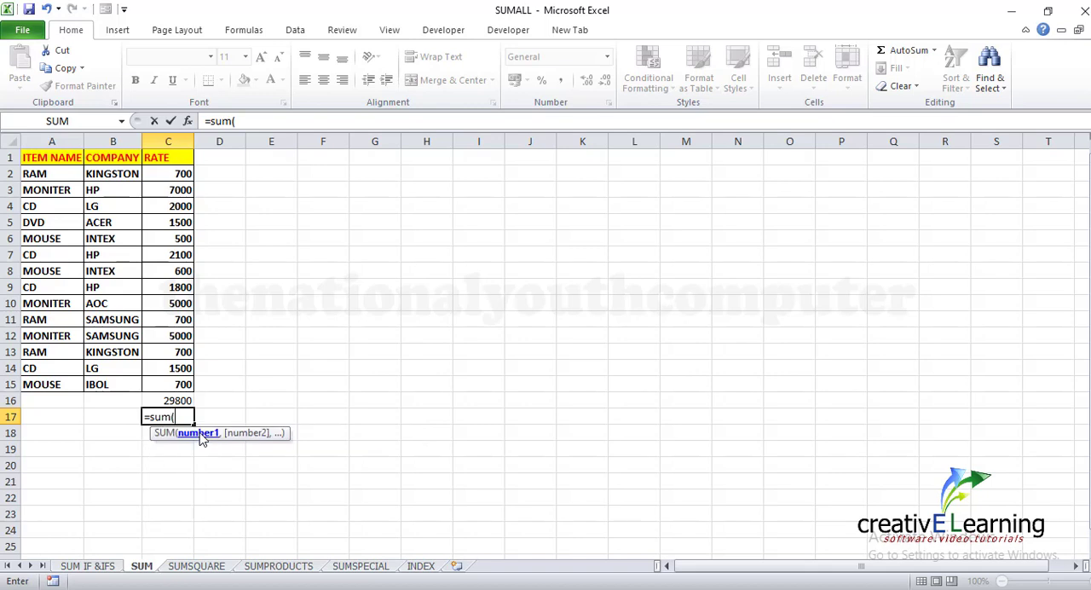
left_click(176, 175)
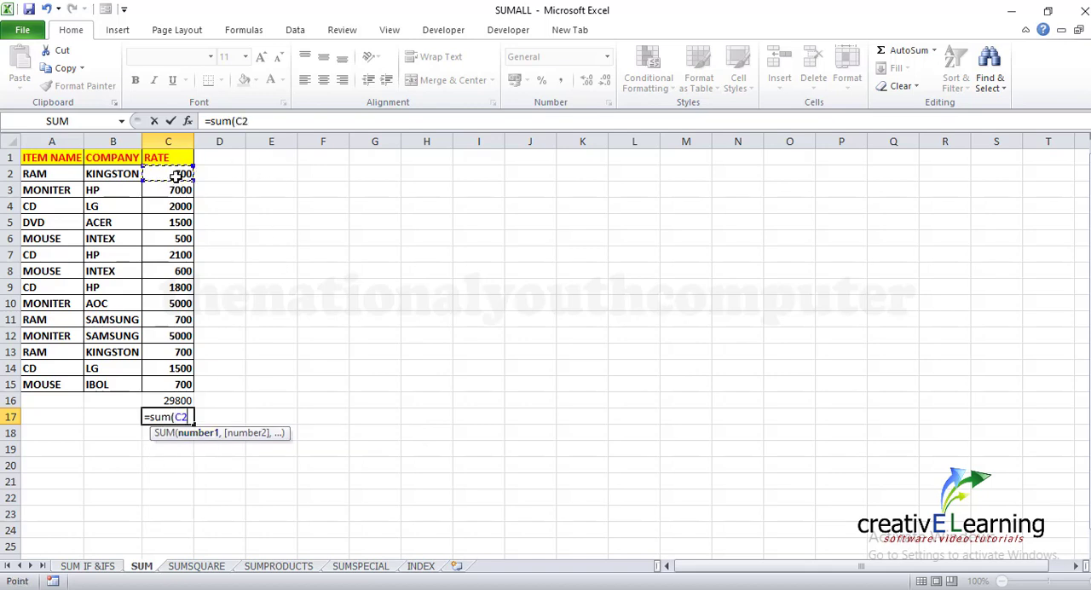
type(",")
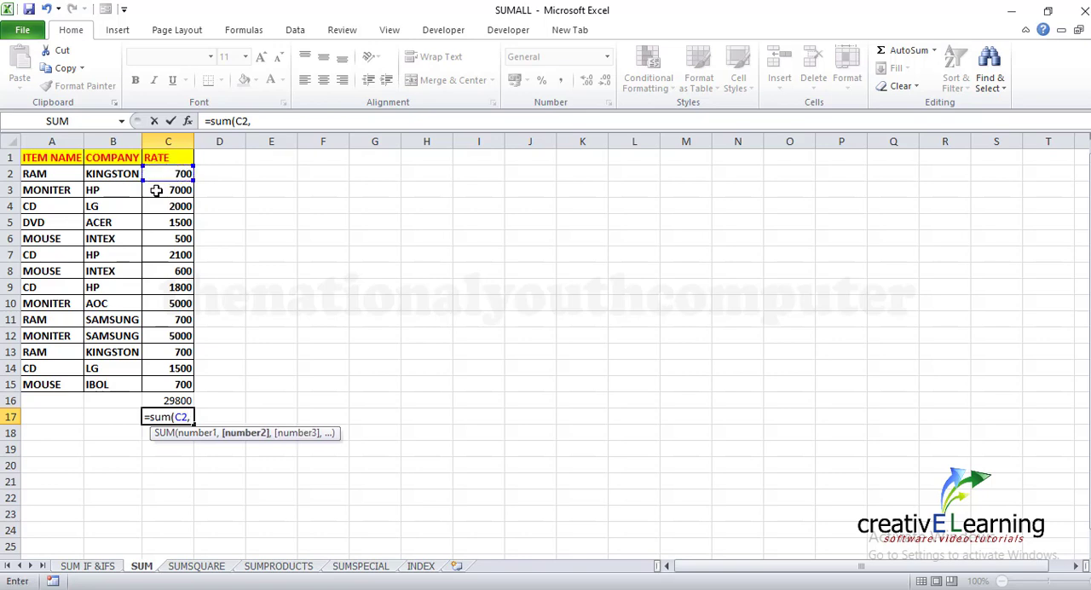
left_click(157, 191)
type(",")
left_click(165, 209)
type(",")
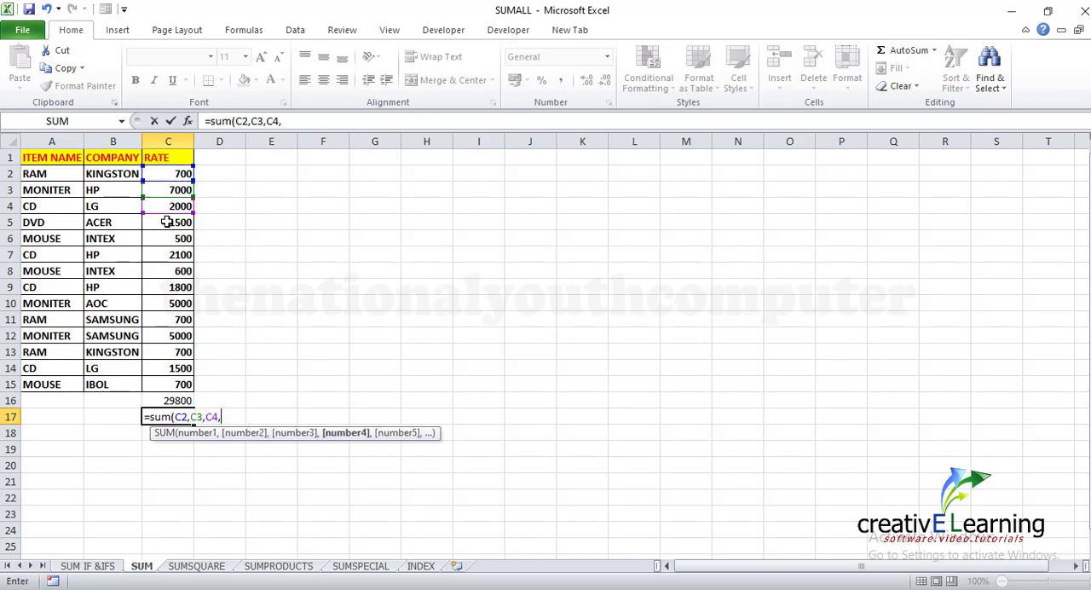
left_click(167, 221)
type(",")
left_click(175, 239)
type(",")
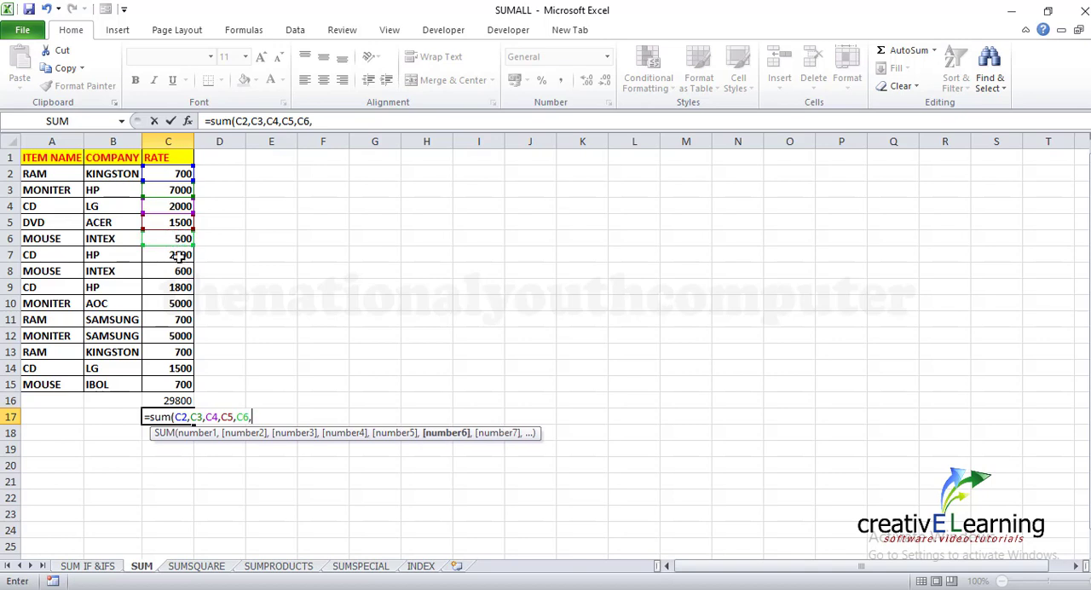
left_click(179, 255)
type(",")
left_click(173, 271)
type(",")
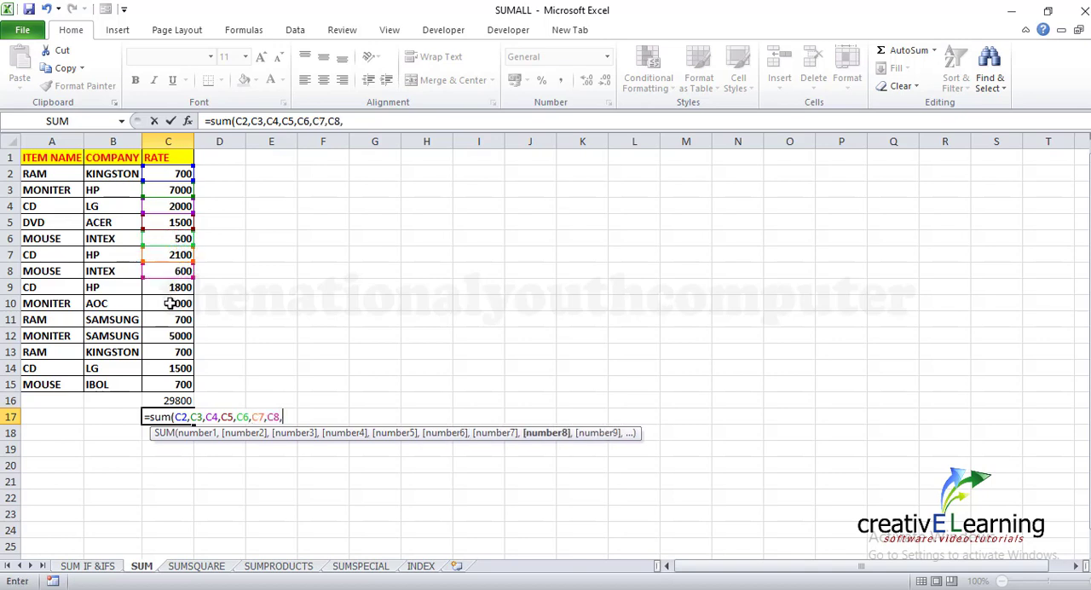
left_click(173, 288)
type(",")
left_click(175, 305)
type(",")
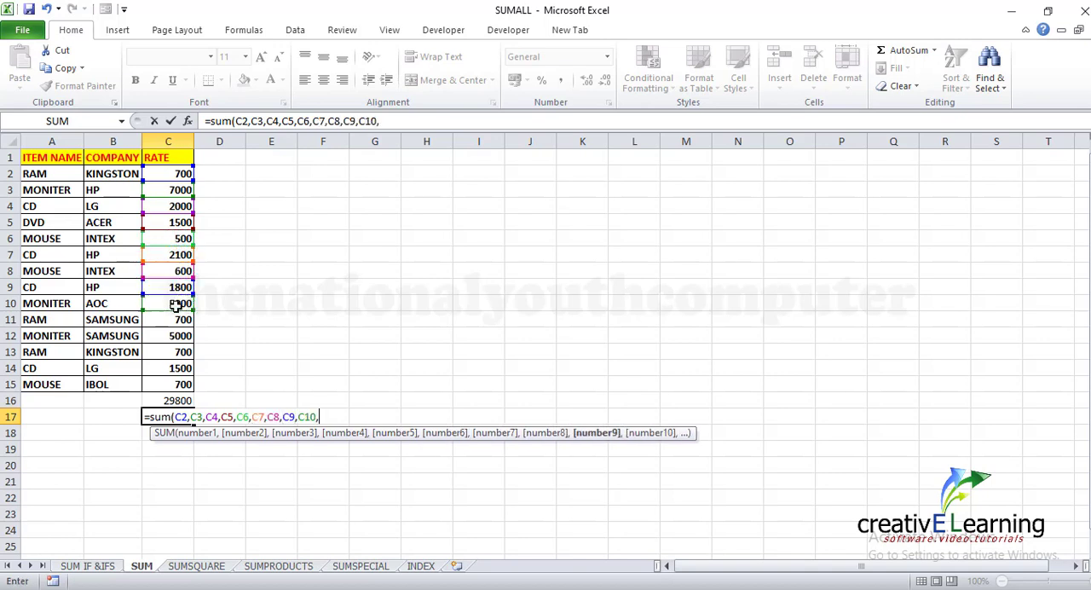
left_click(175, 320)
type(",")
left_click(167, 335)
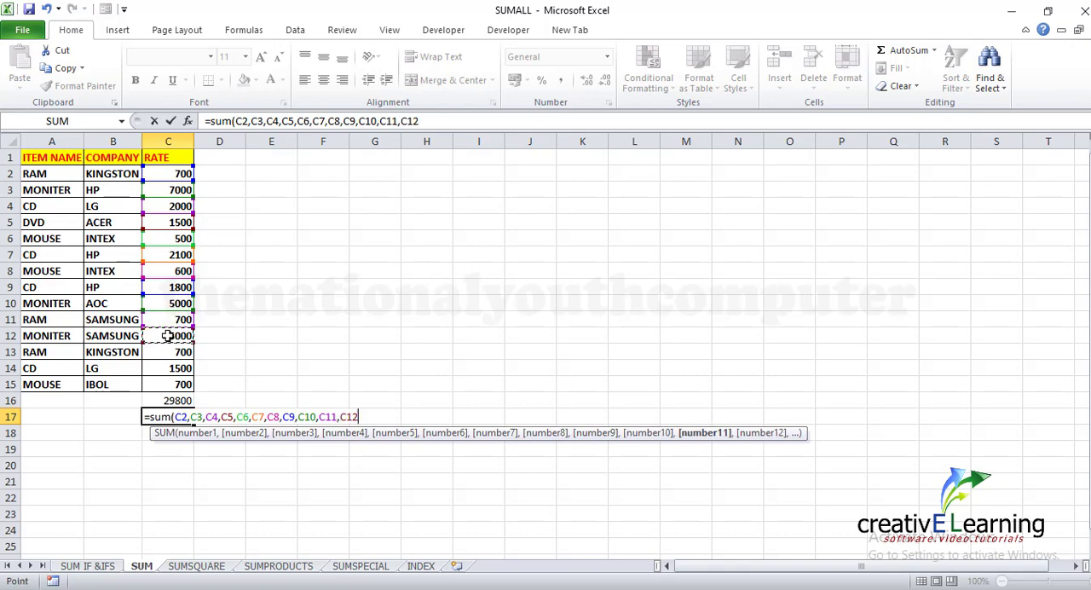
type(",")
left_click(169, 352)
type(",")
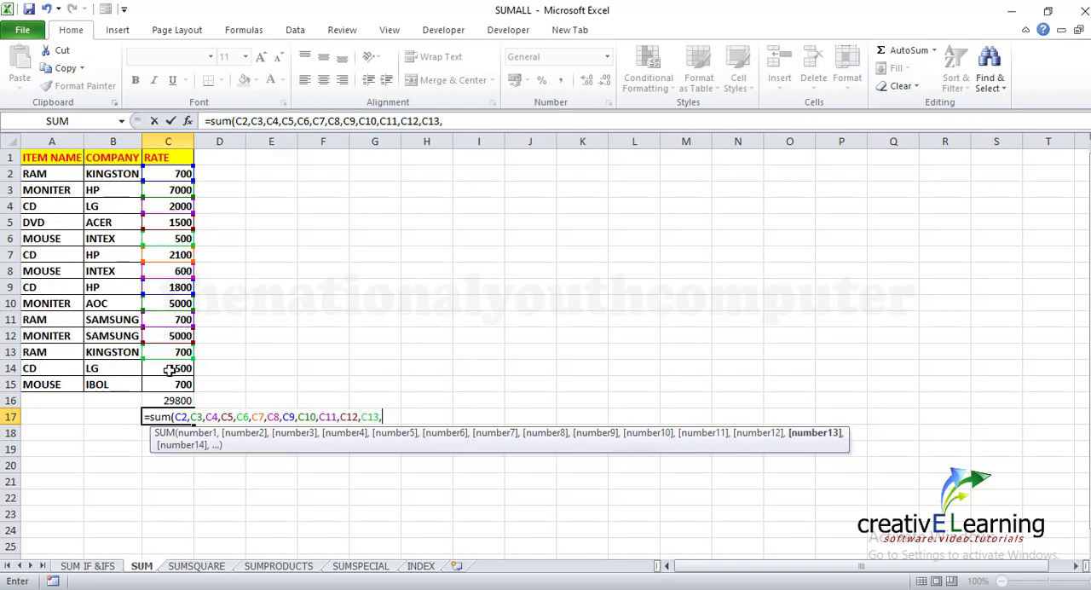
left_click(169, 368)
type(",")
left_click(170, 384)
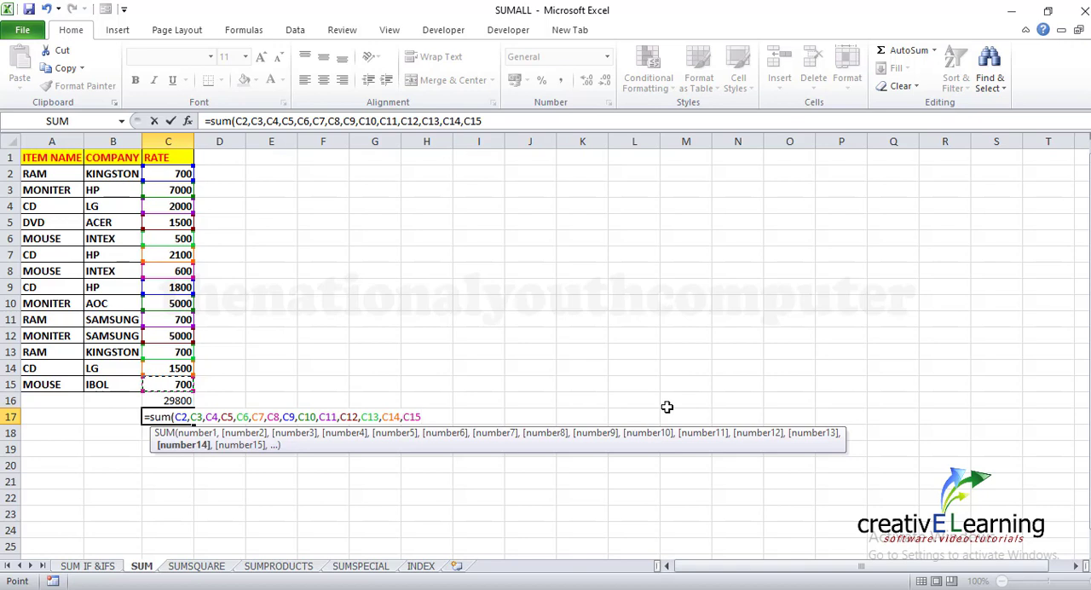
type(")")
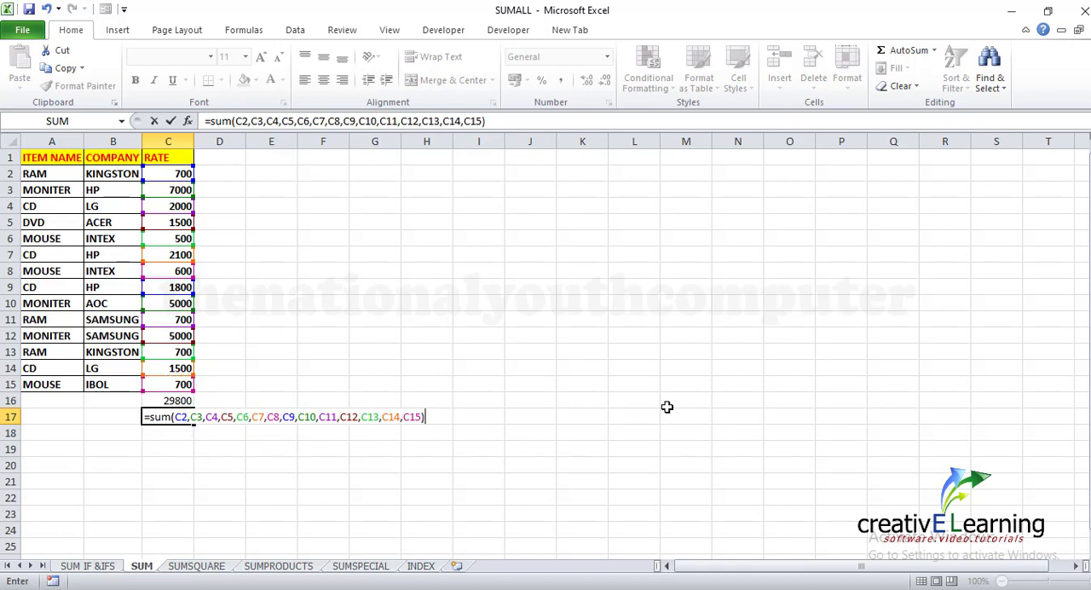
key("Return")
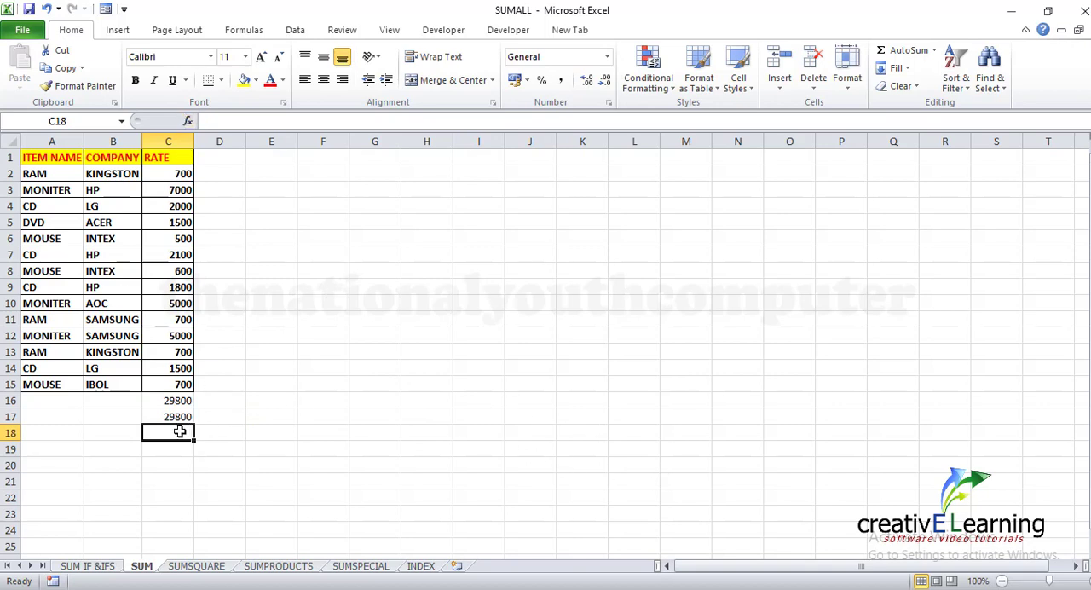
Enter the formula =sum(c2:c15) in cell C18, writing the range reference by hand instead of selecting it
type("=")
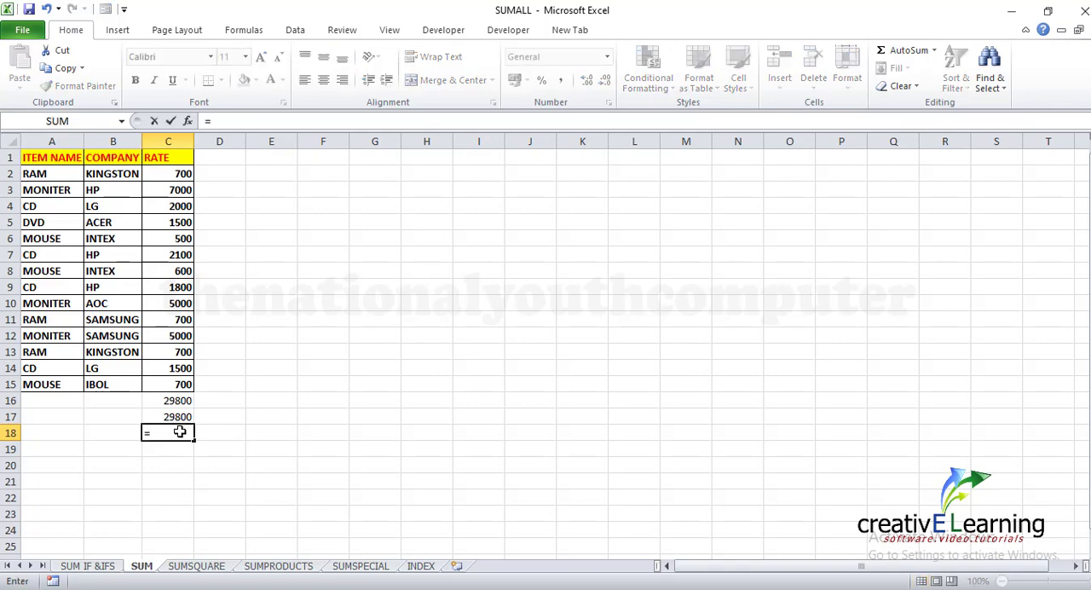
type("su")
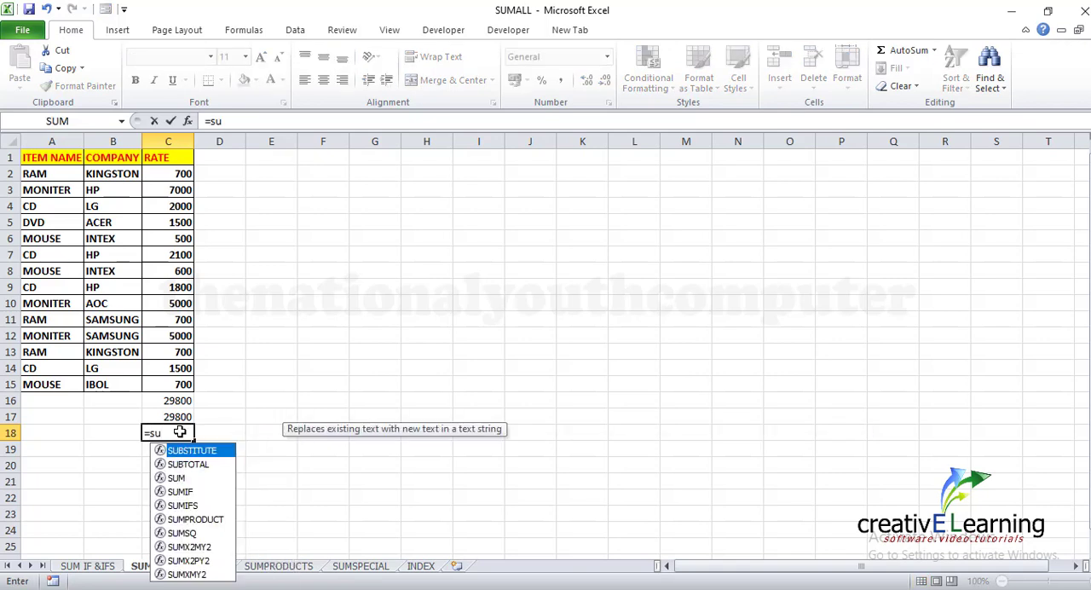
type("m")
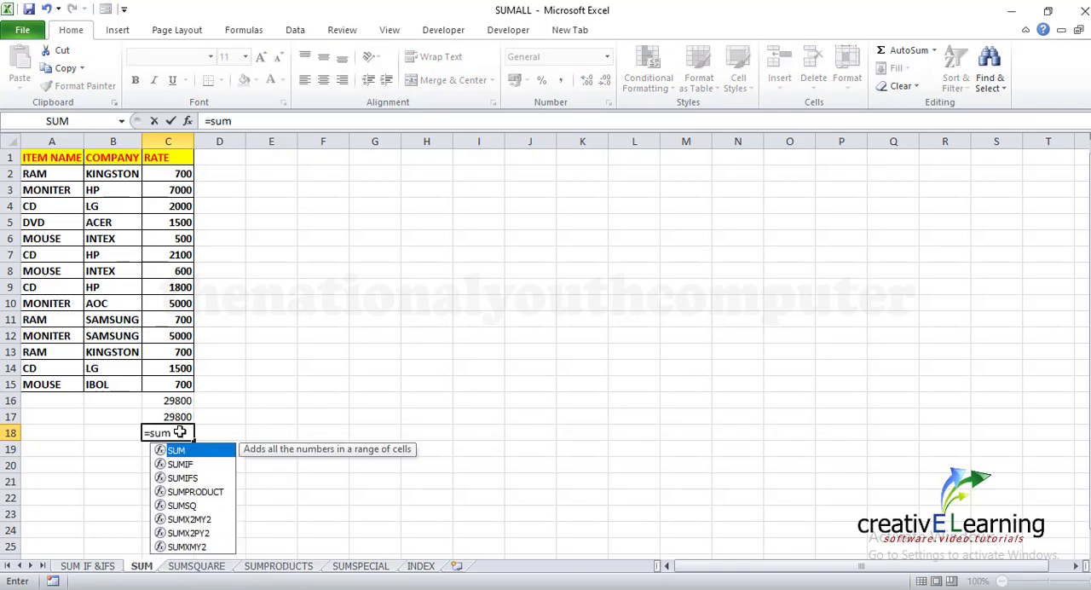
type("(")
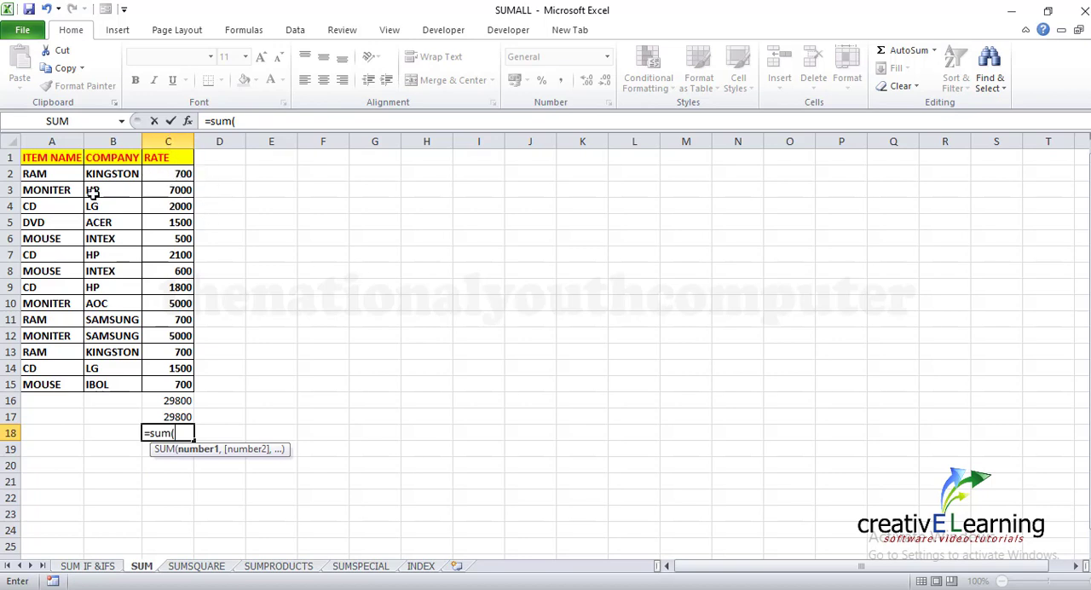
left_click(1048, 11)
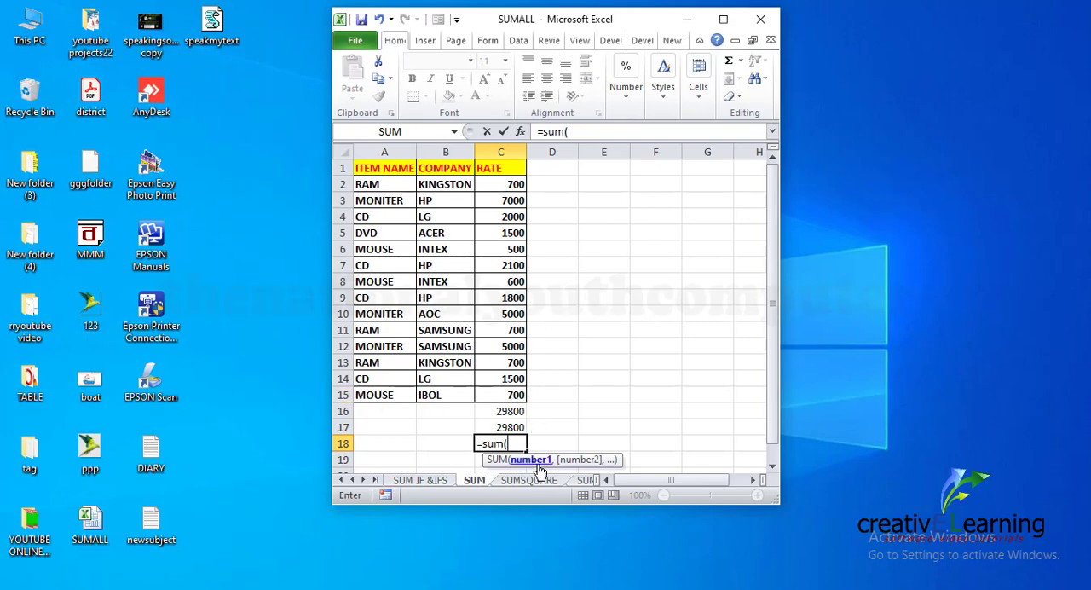
left_click(723, 19)
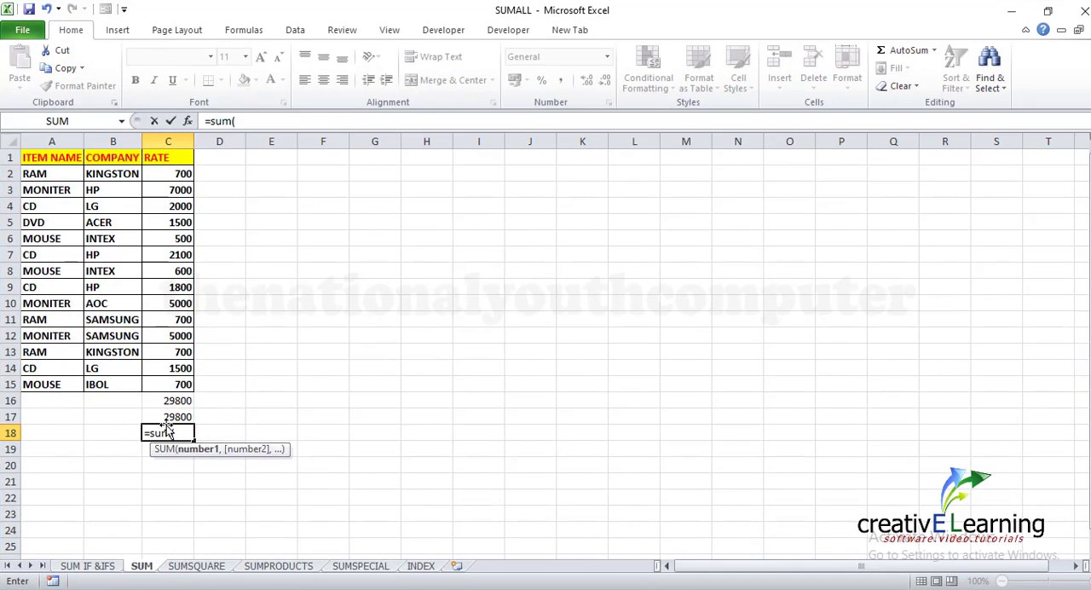
type("c2:c")
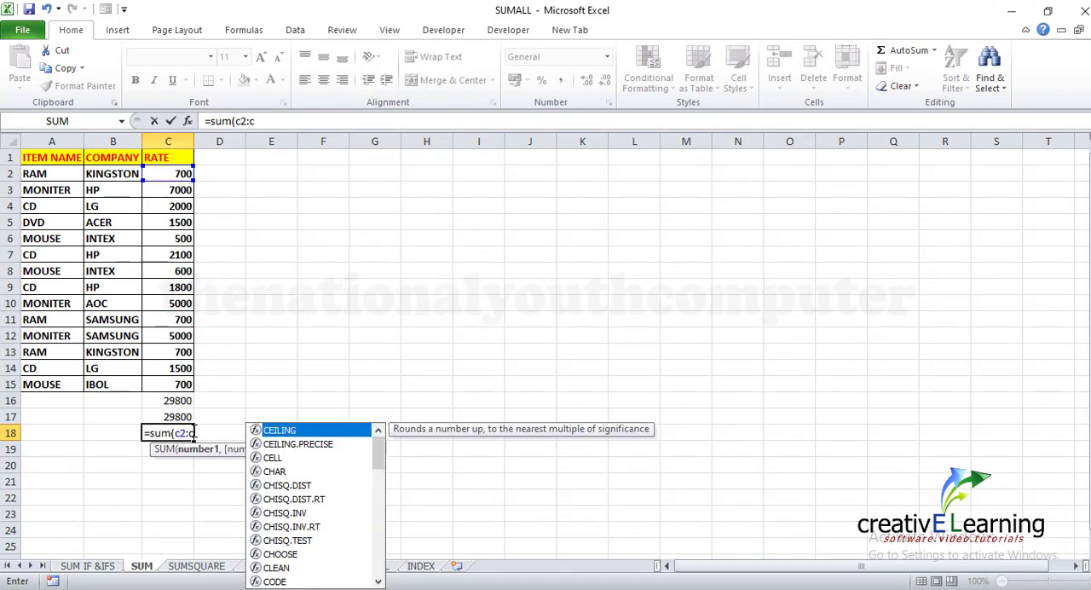
type("15")
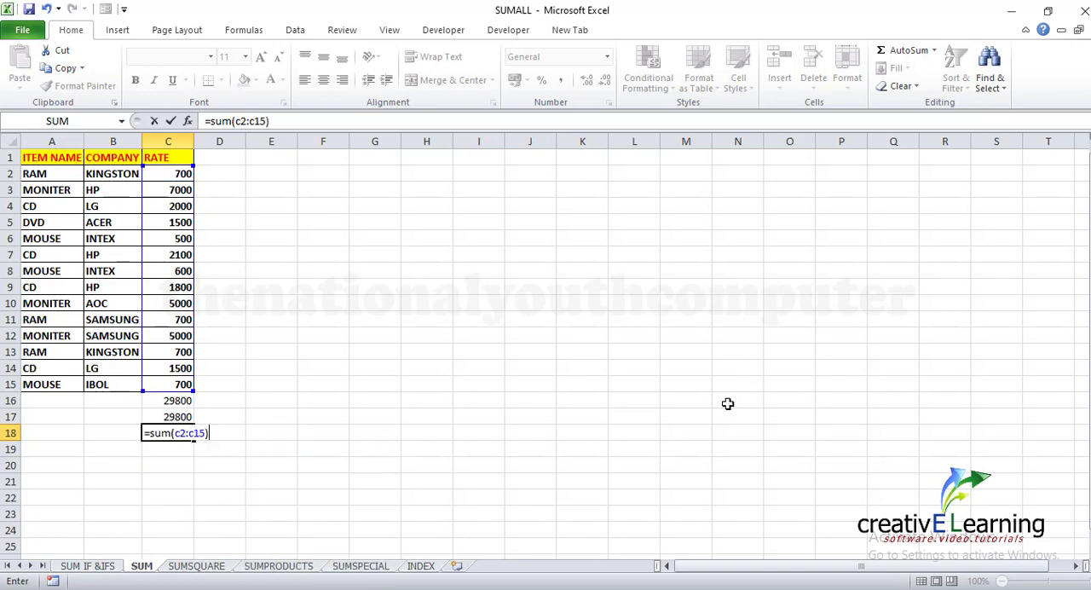
key("Return")
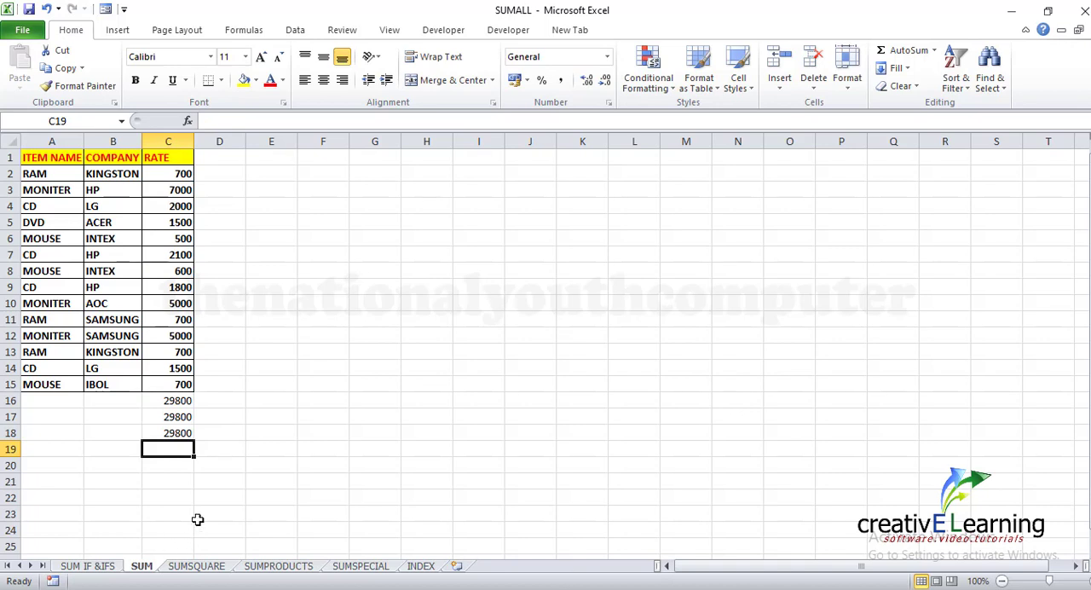
Clear the three SUM formulas from cells C16 to C18 below the RATE column
left_click_drag(158, 400, 166, 433)
key("BackSpace")
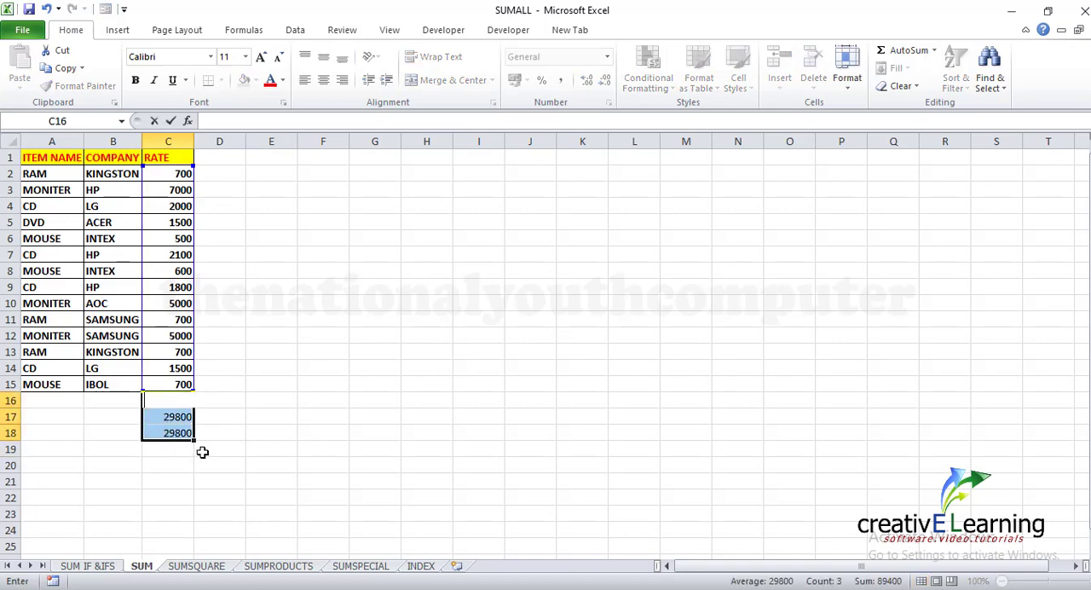
left_click(171, 404)
left_click(167, 418)
key("BackSpace")
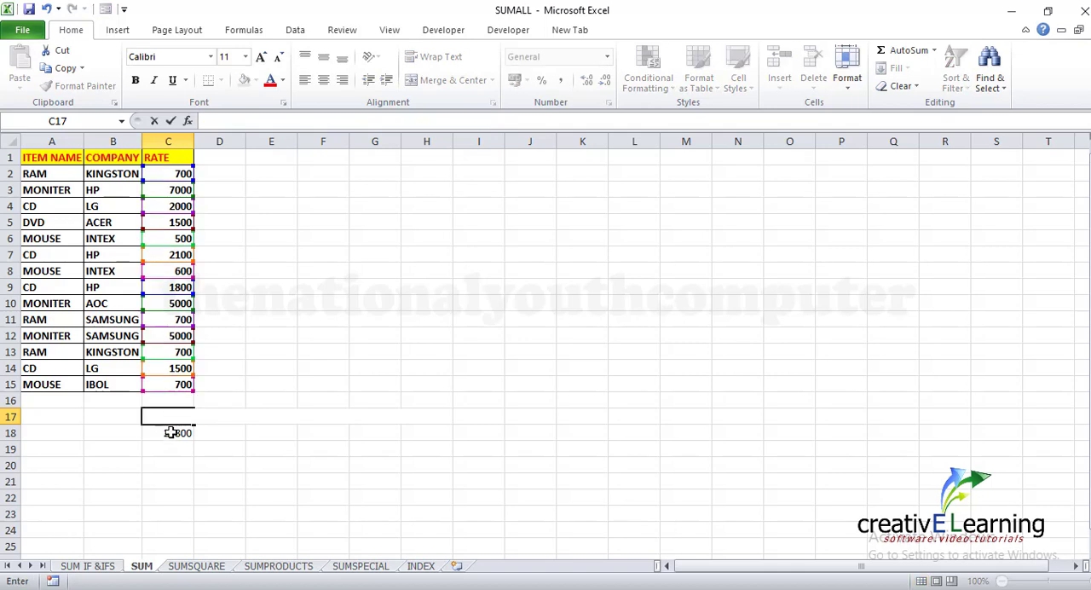
left_click(171, 433)
key("Delete")
Try to total the RATE column in cell C16 with AutoSum, and empty the cell again
left_click(173, 406)
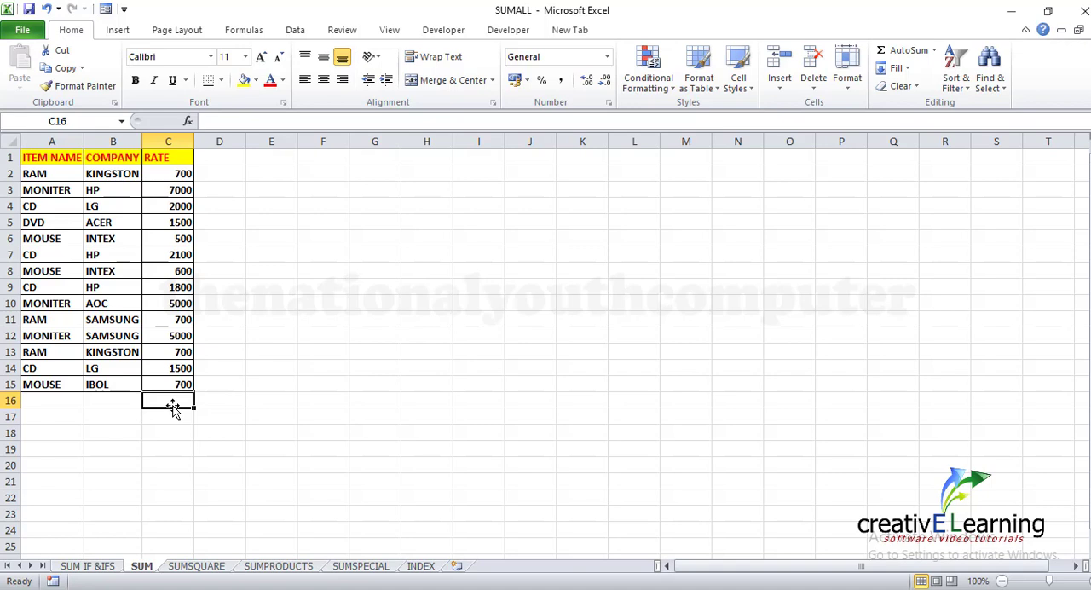
key("alt+equal")
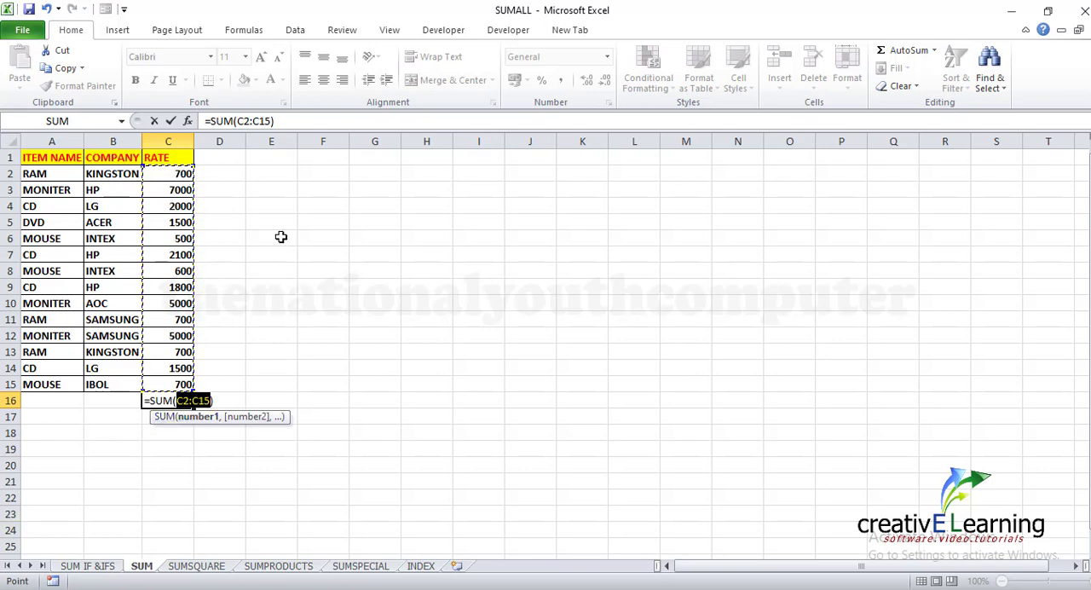
left_click(287, 339)
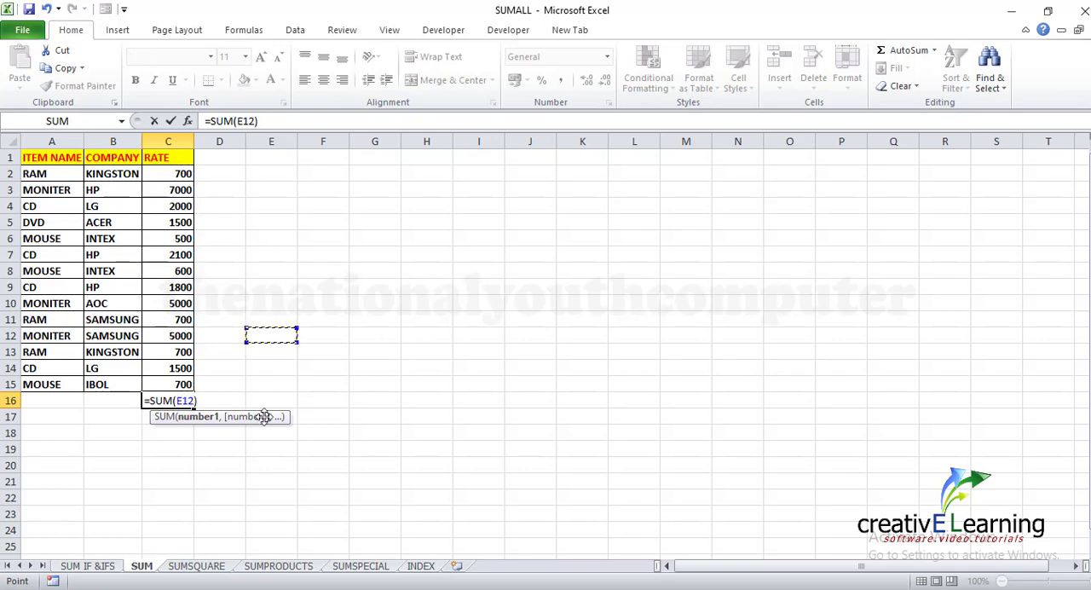
left_click(195, 400)
left_click(264, 121)
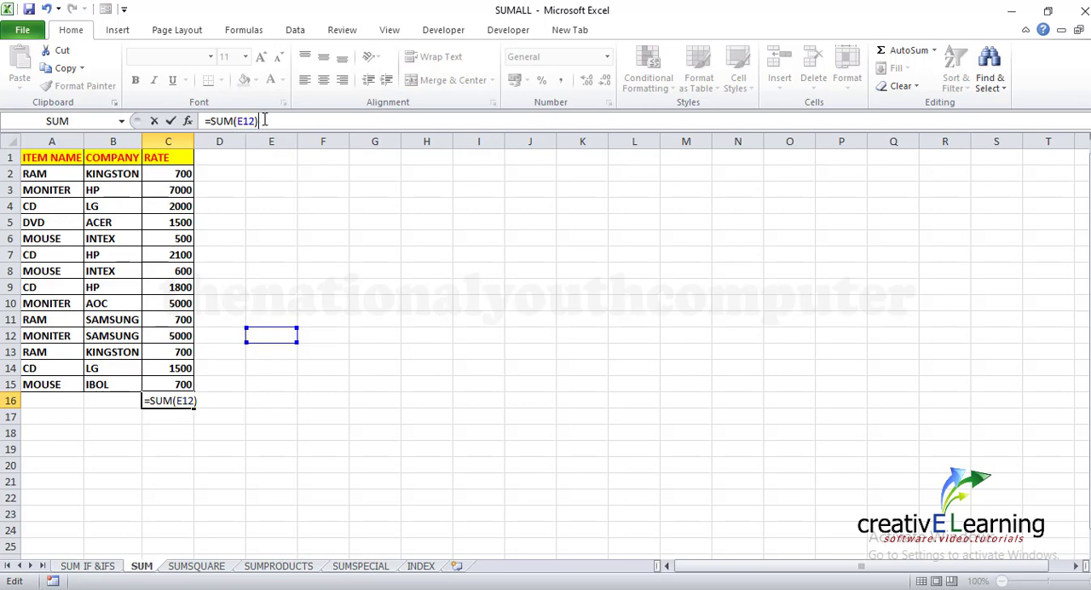
key("BackSpace")
key("BackSpace")
key("BackSpace")
key("BackSpace")
key("BackSpace")
key("BackSpace")
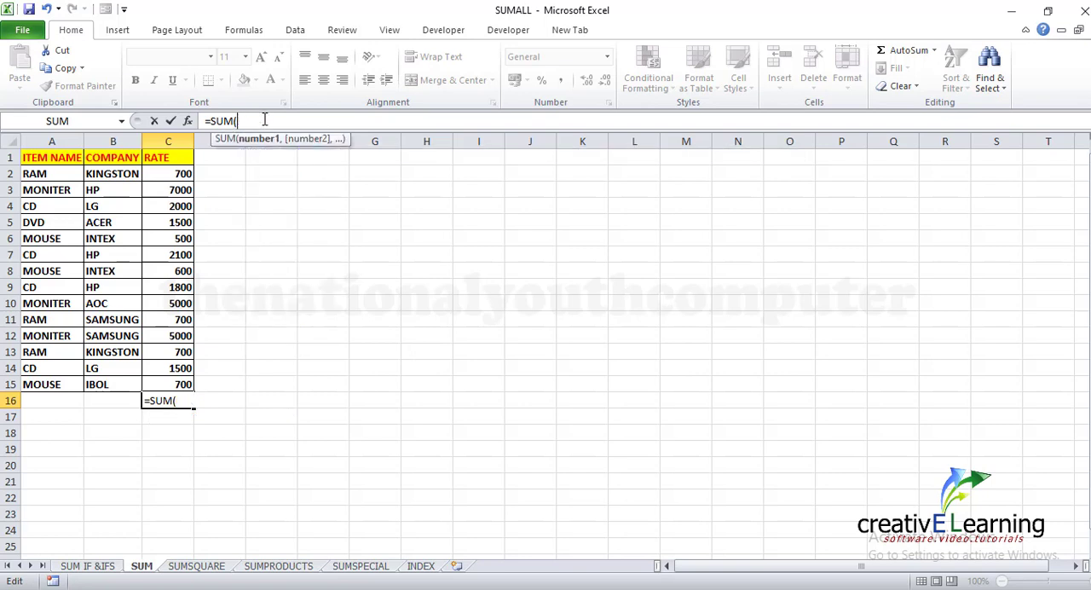
key("BackSpace")
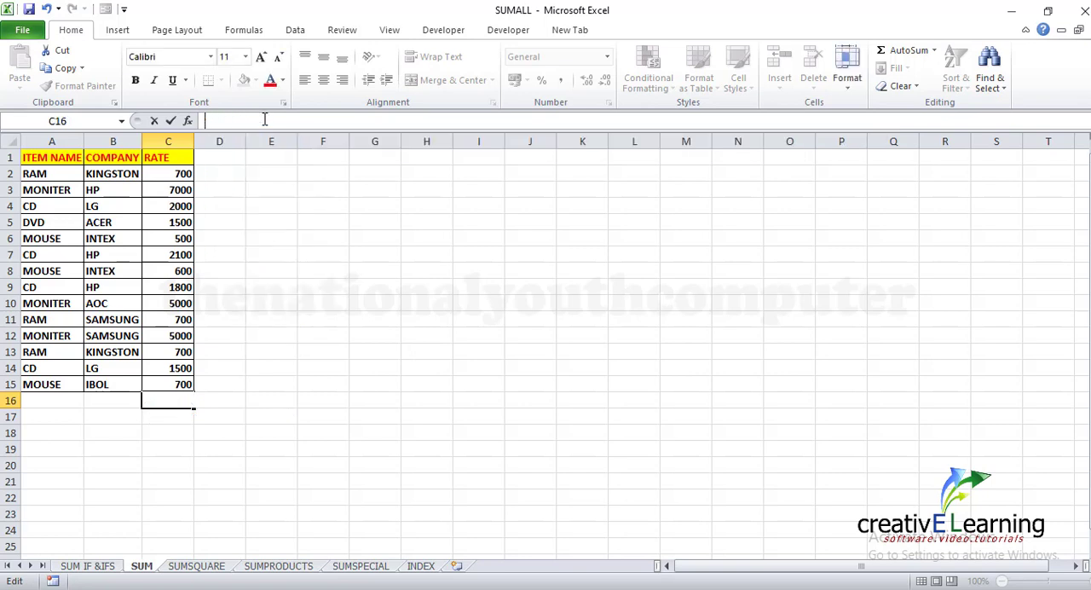
left_click(278, 411)
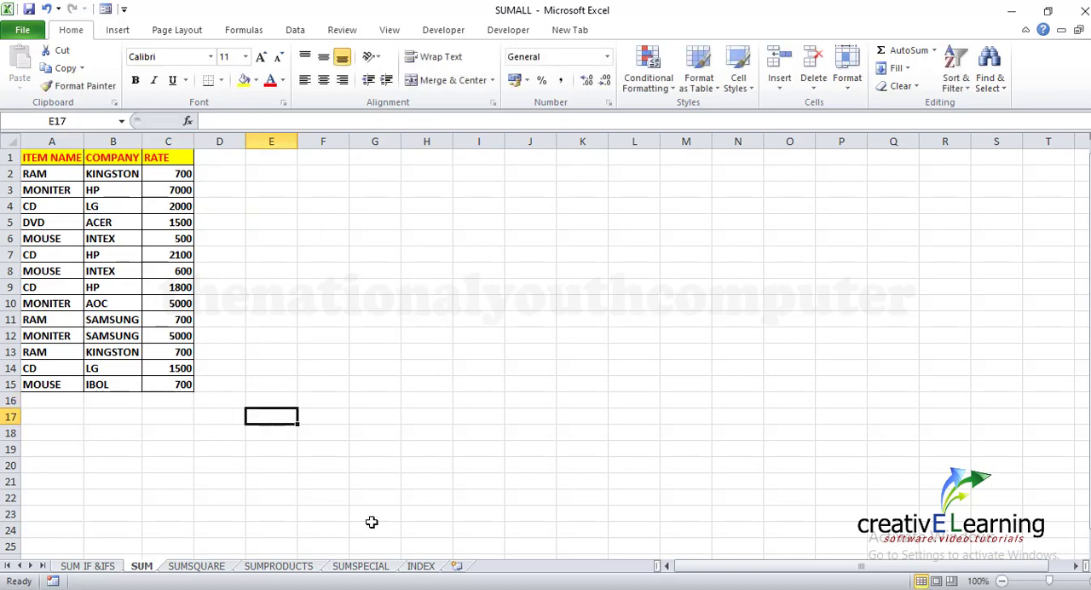
On the INDEX sheet, fill the SUM entry in cells D8:E8 with light green
left_click(422, 566)
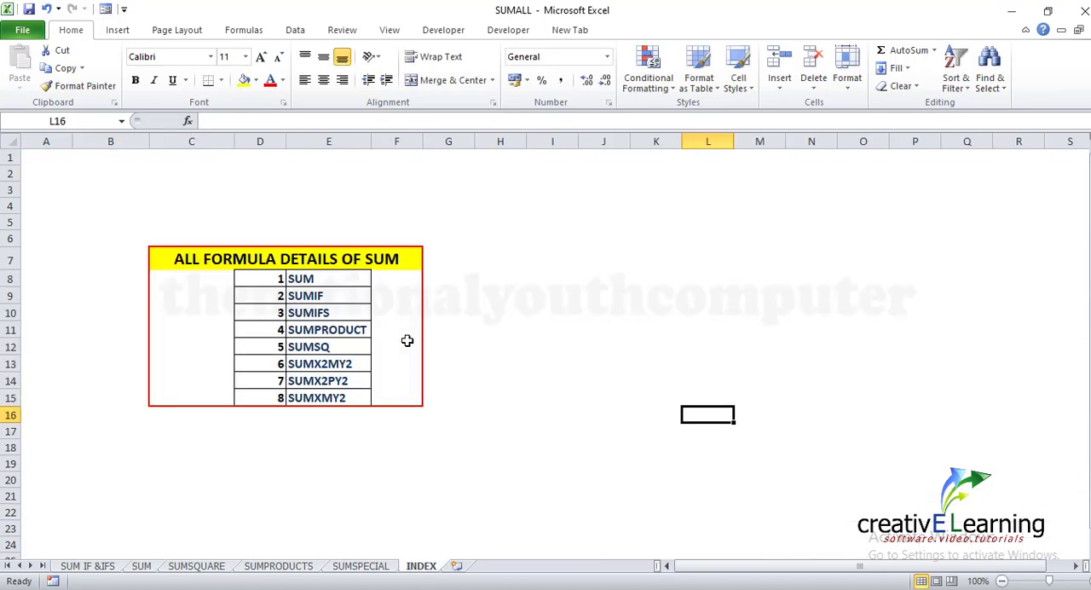
left_click_drag(264, 278, 307, 279)
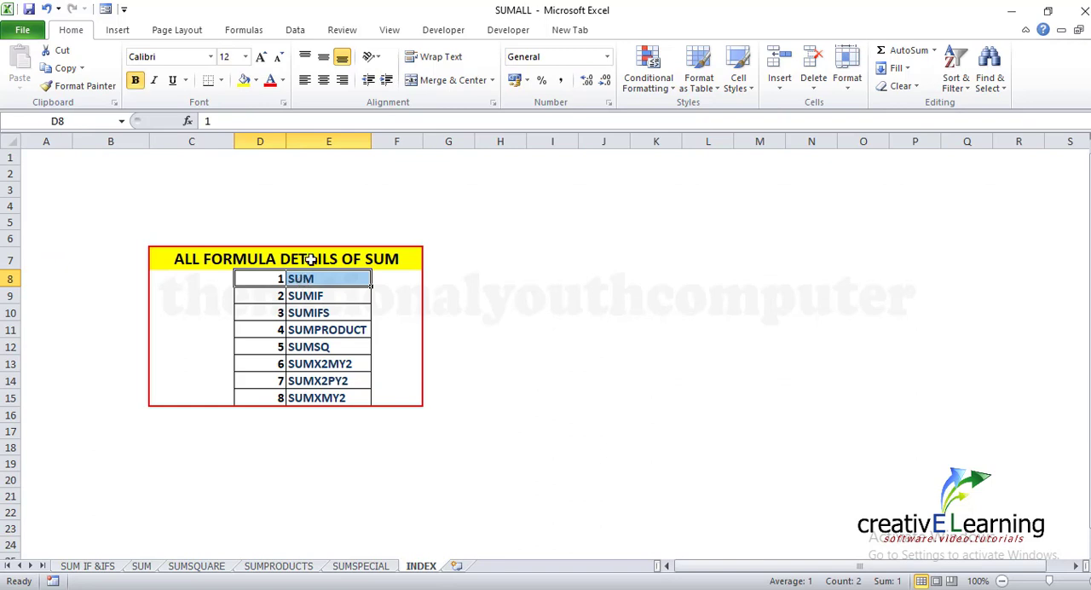
left_click(255, 80)
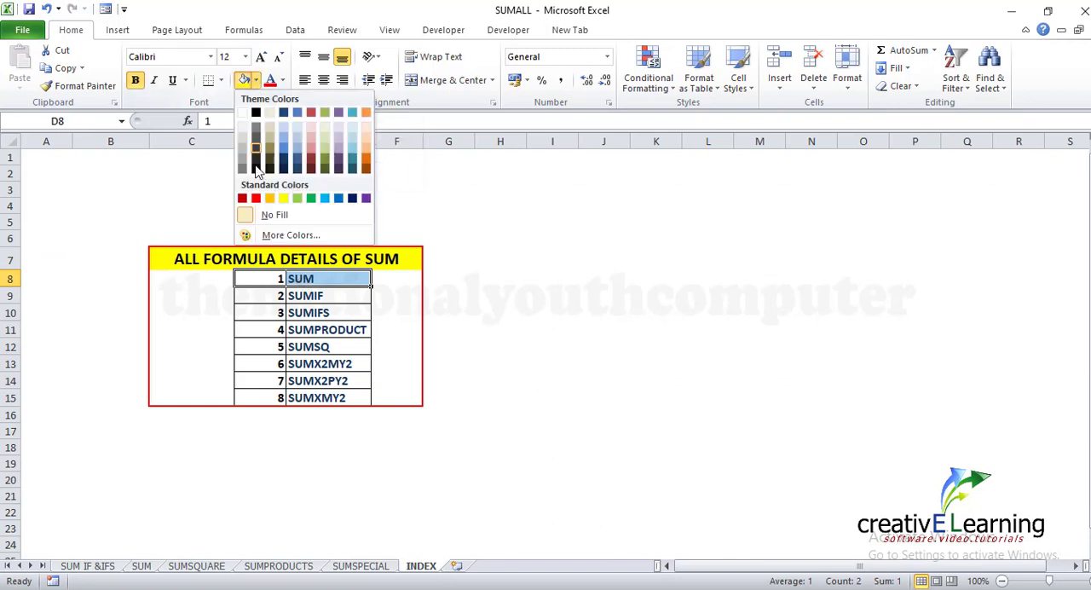
left_click(297, 199)
left_click(468, 308)
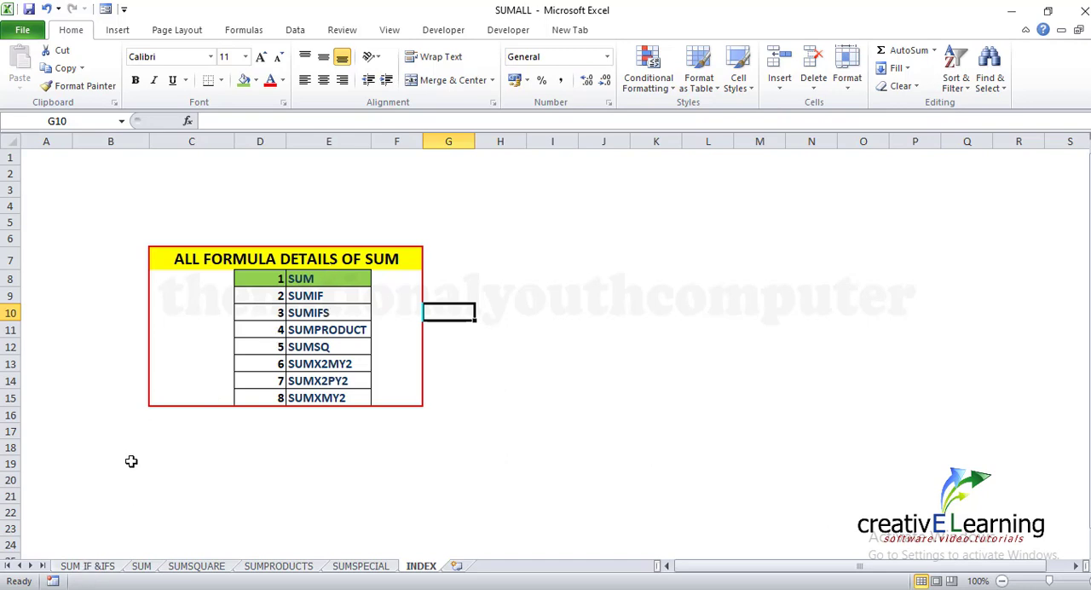
On the SUM IF &IFS sheet, fill the first CD record in cells A6:F6 with blue
left_click(105, 567)
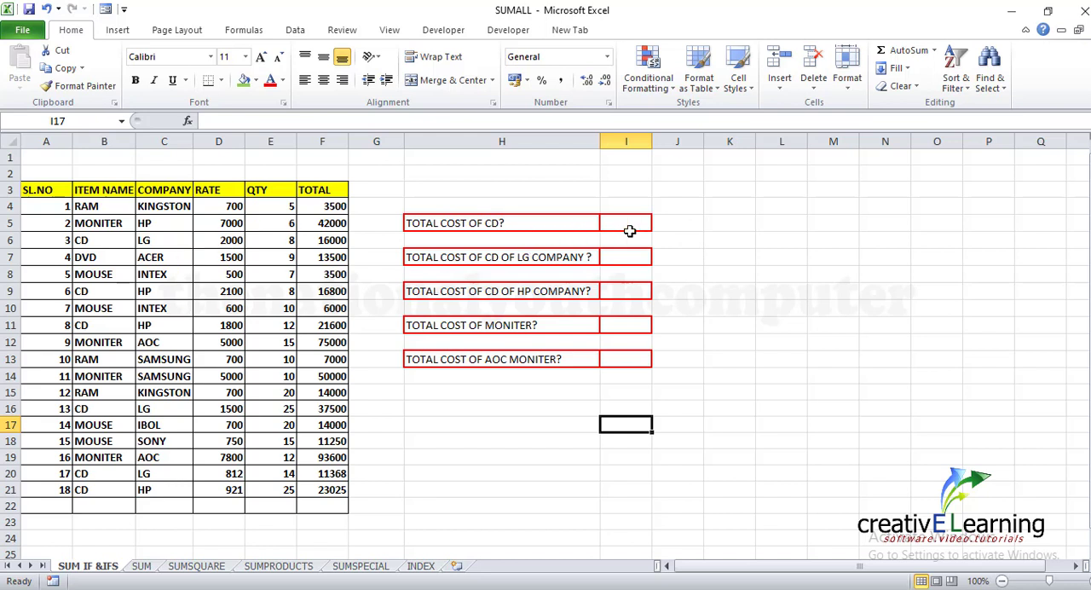
left_click(679, 222)
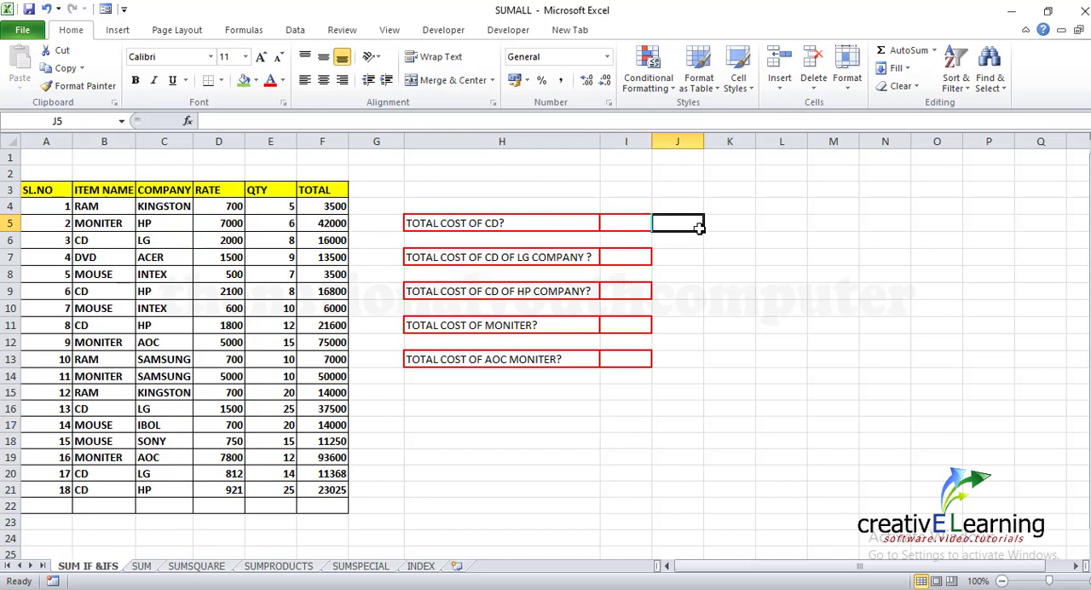
left_click(82, 239)
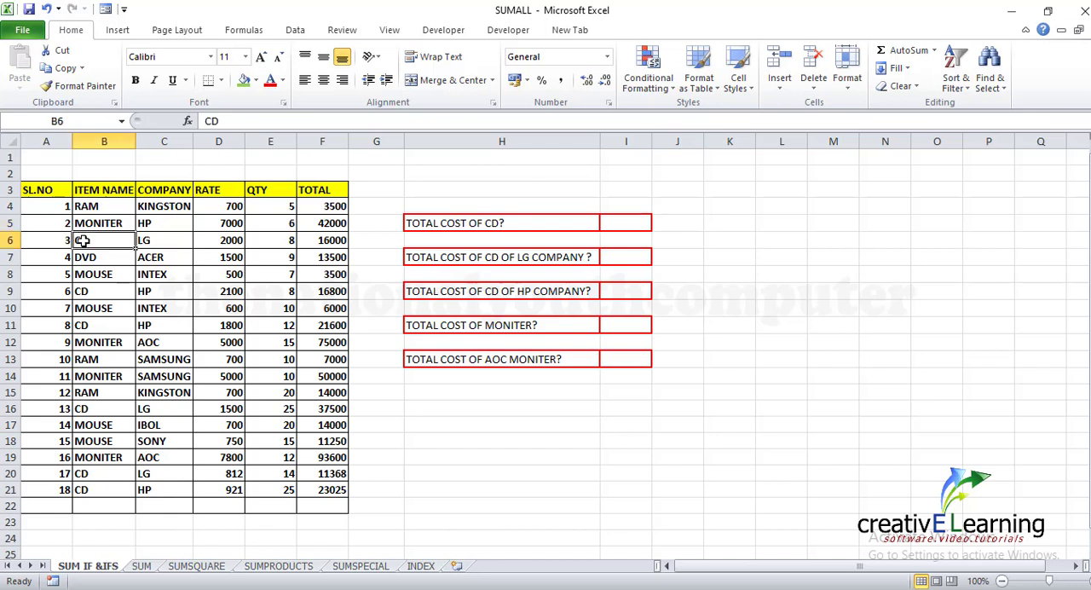
left_click_drag(53, 239, 310, 244)
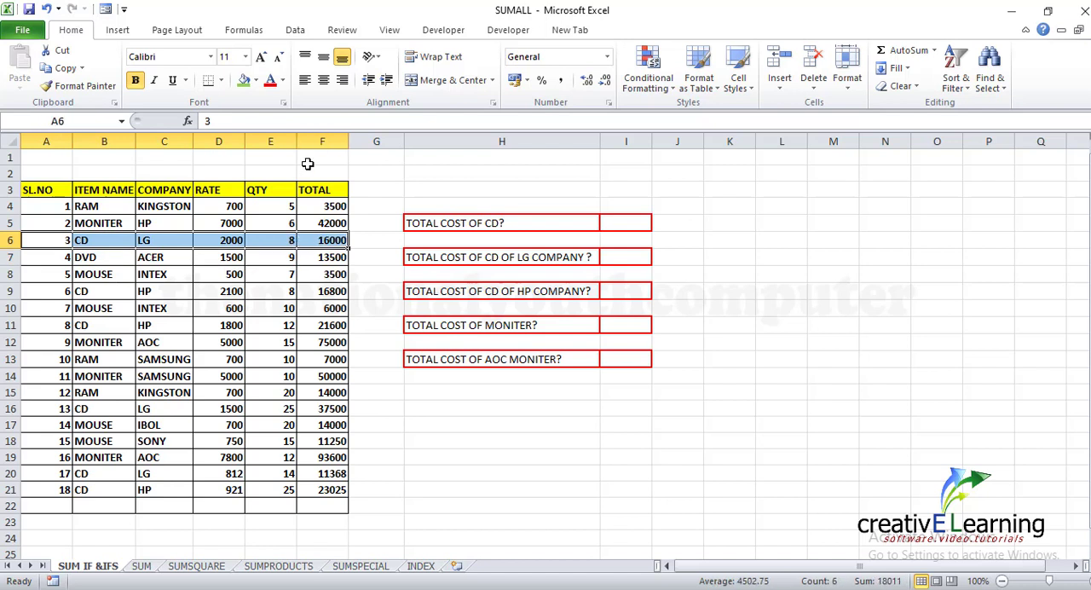
left_click(257, 84)
left_click(283, 152)
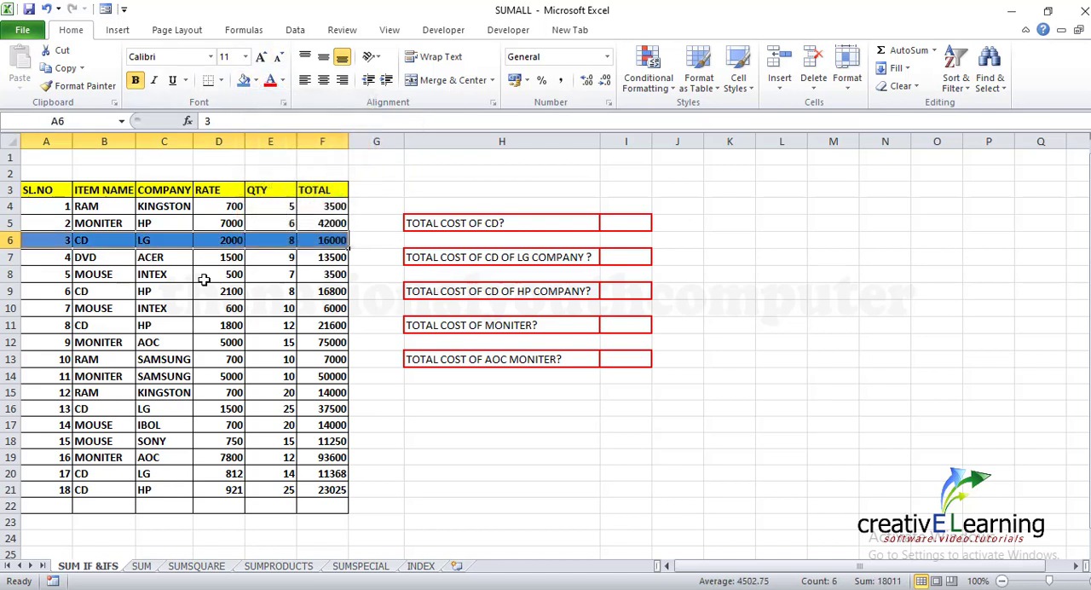
Apply the same blue fill to the other CD records in rows 9, 11, 16, 20 and 21, columns A to F
left_click_drag(56, 291, 310, 291)
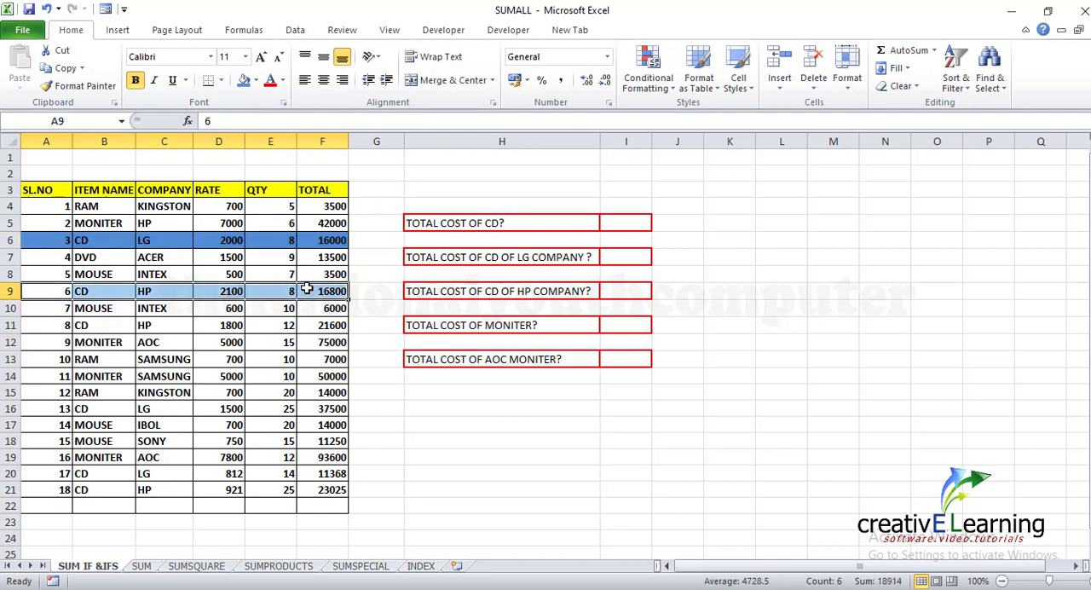
left_click(244, 81)
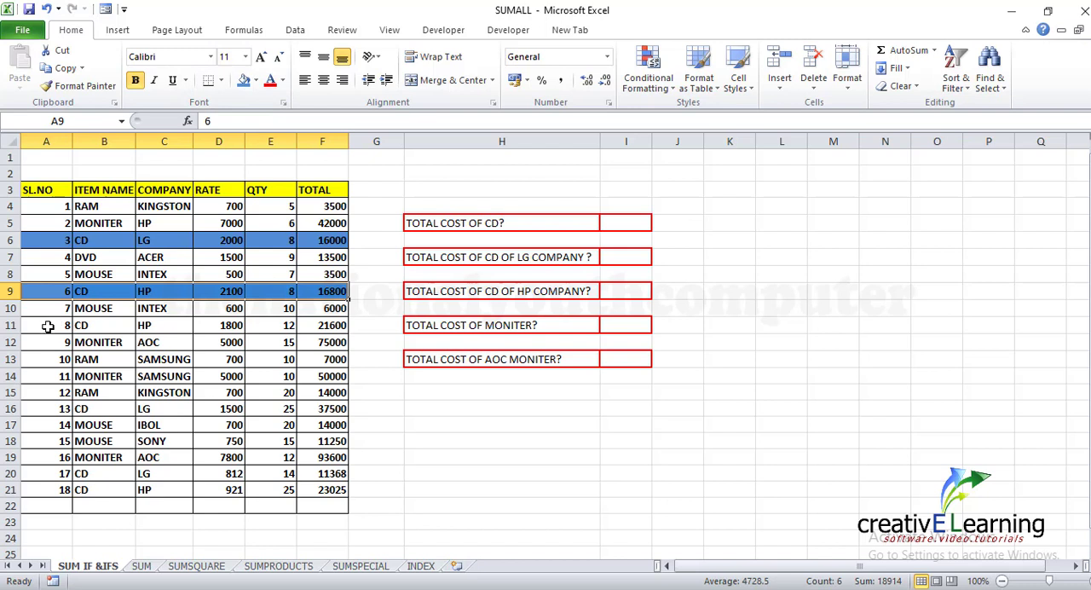
left_click_drag(48, 327, 315, 329)
left_click(243, 81)
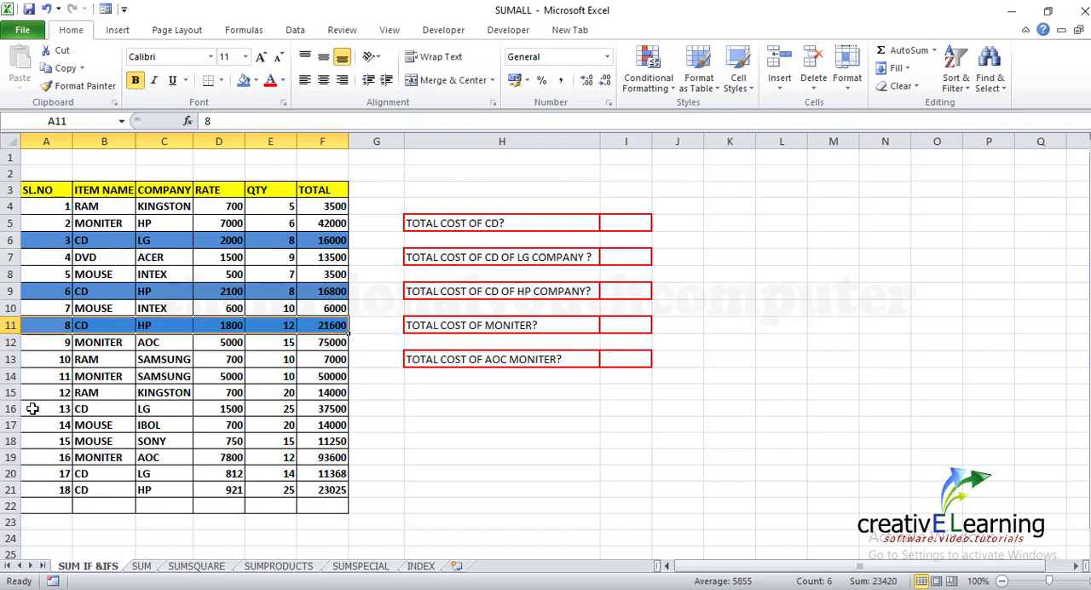
left_click_drag(31, 410, 334, 412)
left_click(244, 81)
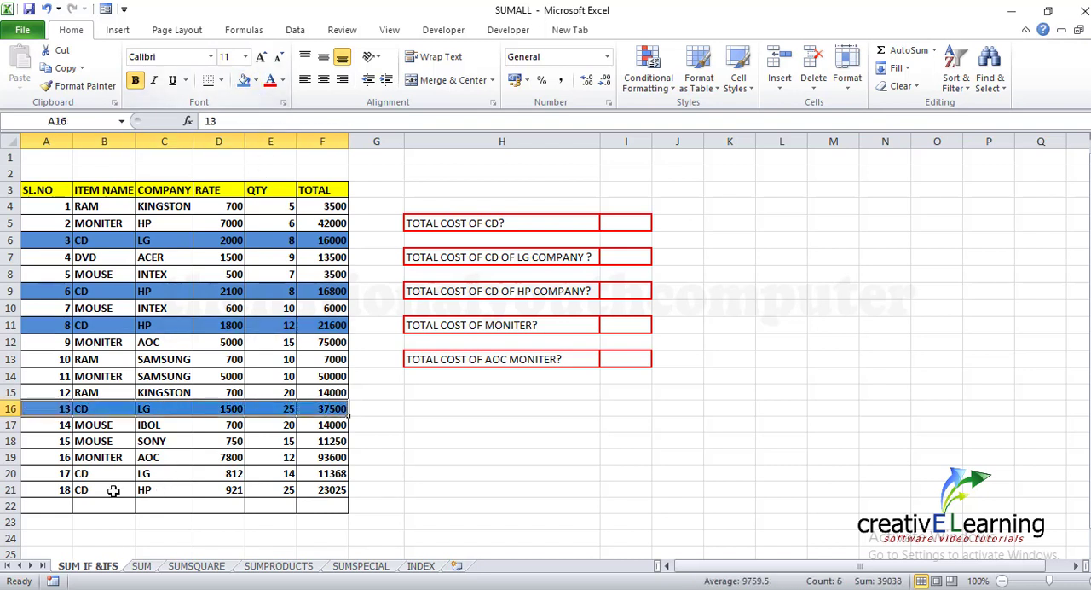
left_click_drag(42, 474, 327, 476)
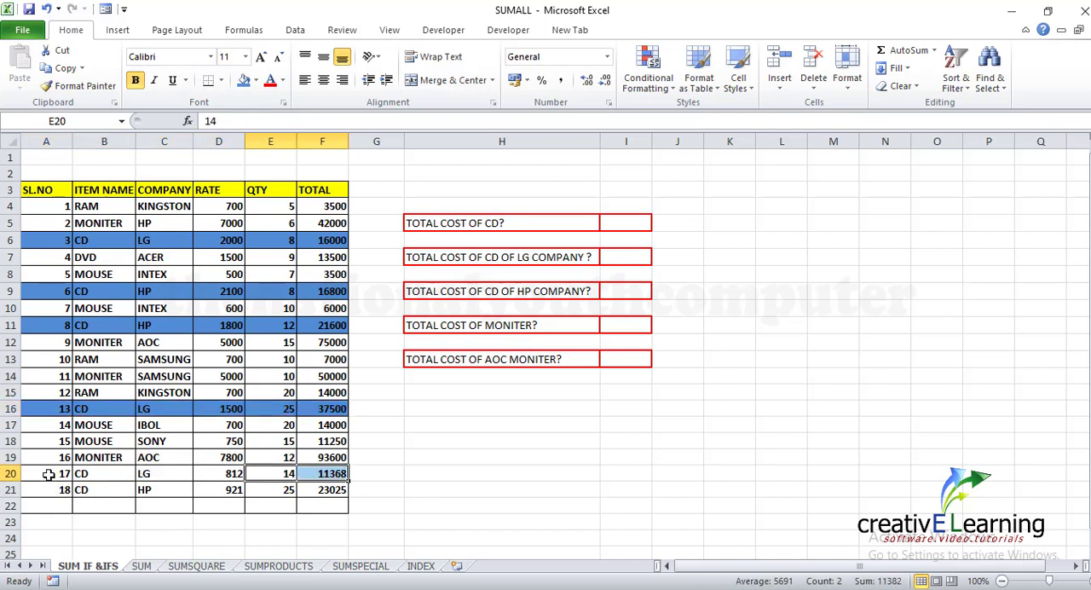
left_click_drag(49, 475, 316, 490)
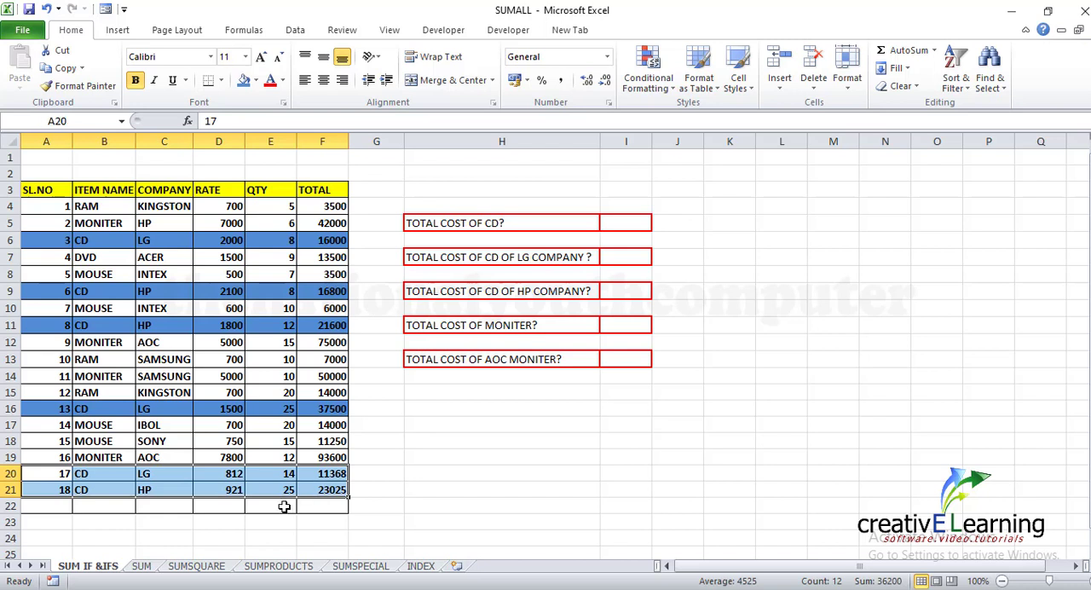
left_click(243, 79)
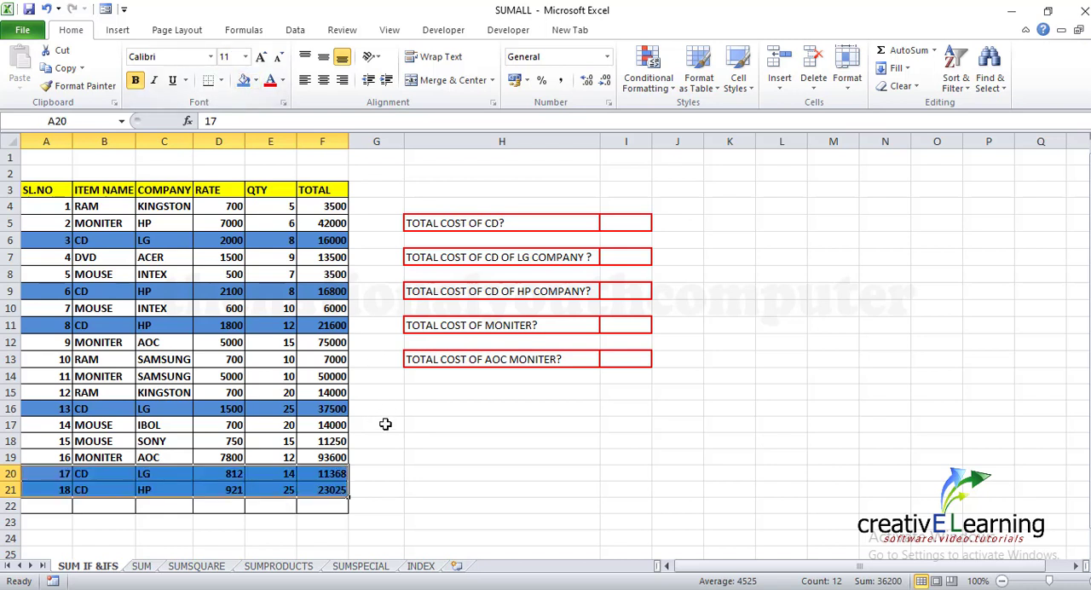
left_click(406, 441)
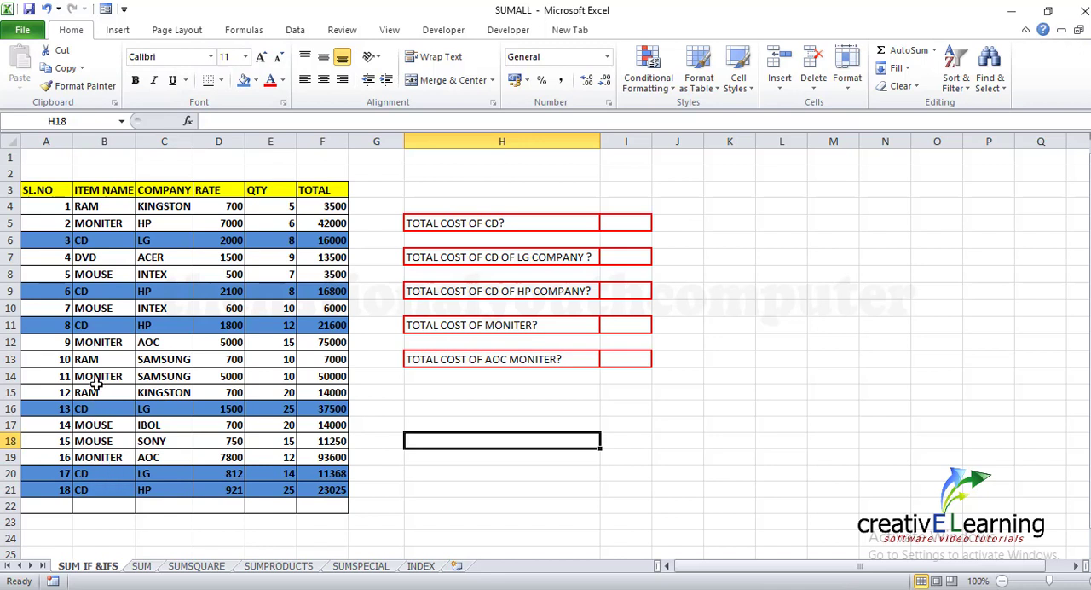
left_click(725, 306)
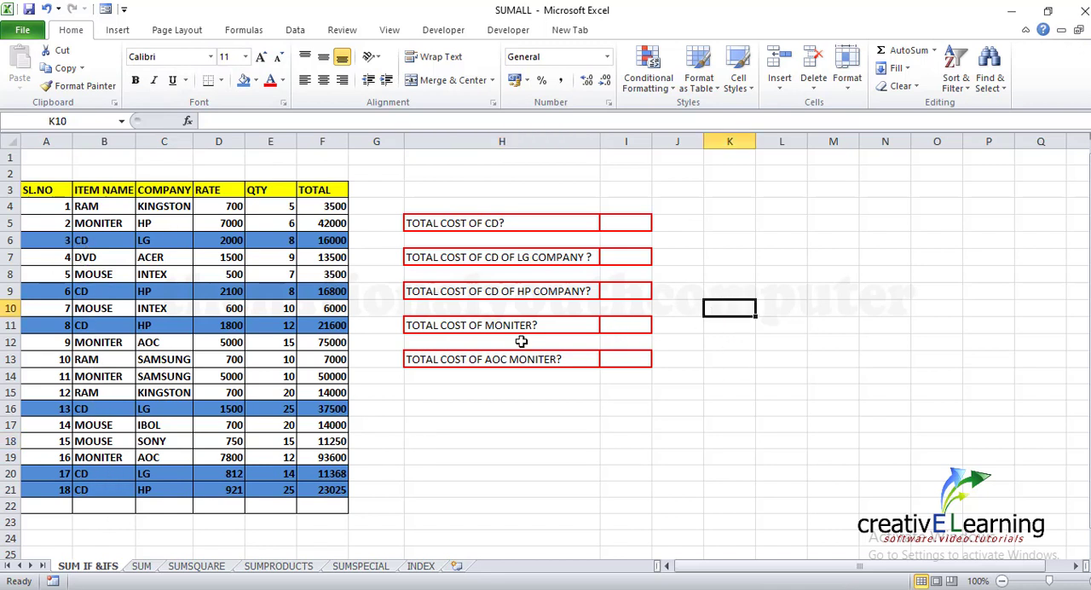
Add up the CD totals in cell J5 with the formula =sum(F6,F9,F16,F20,F21), listing each cell separately
left_click(674, 225)
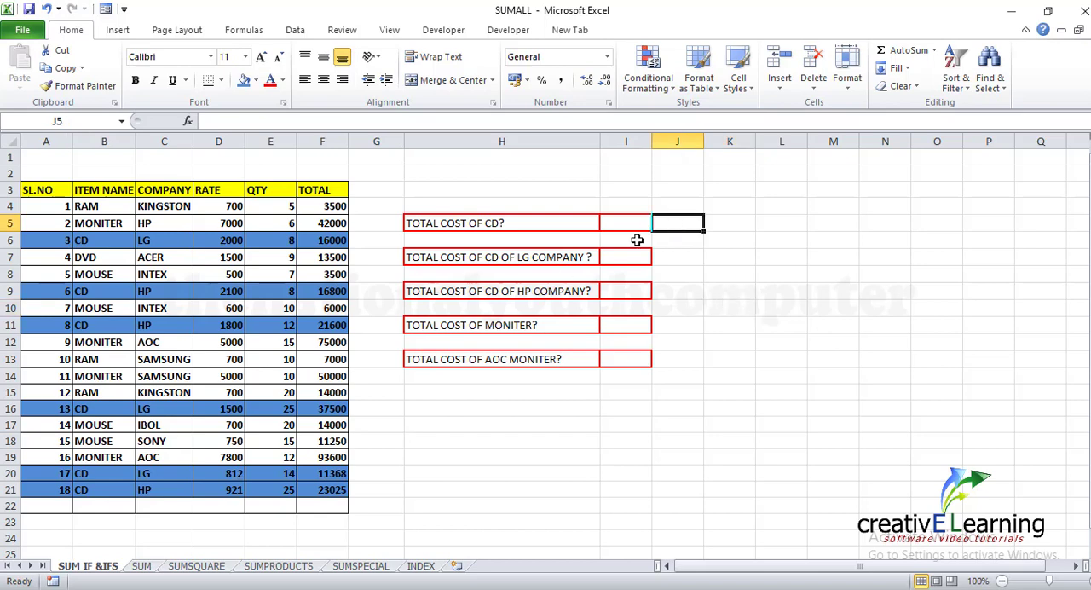
type("=")
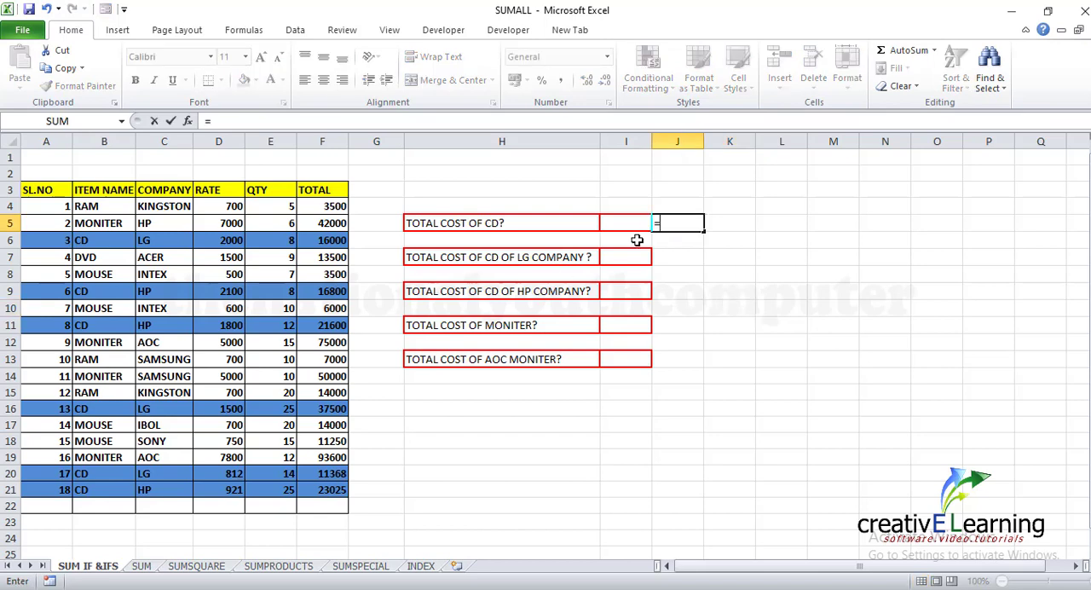
type("sum")
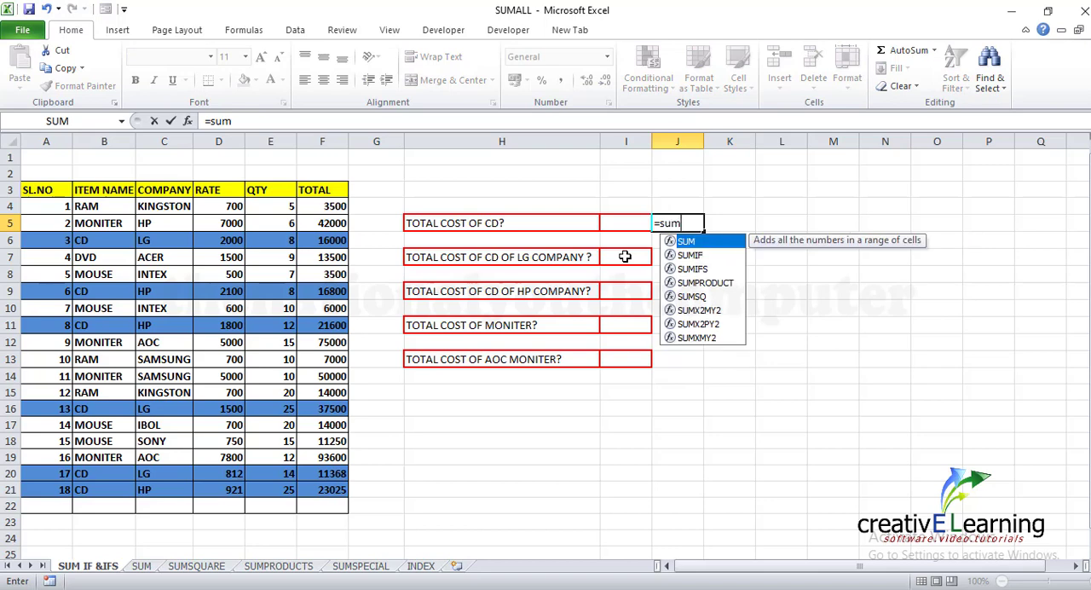
type("(")
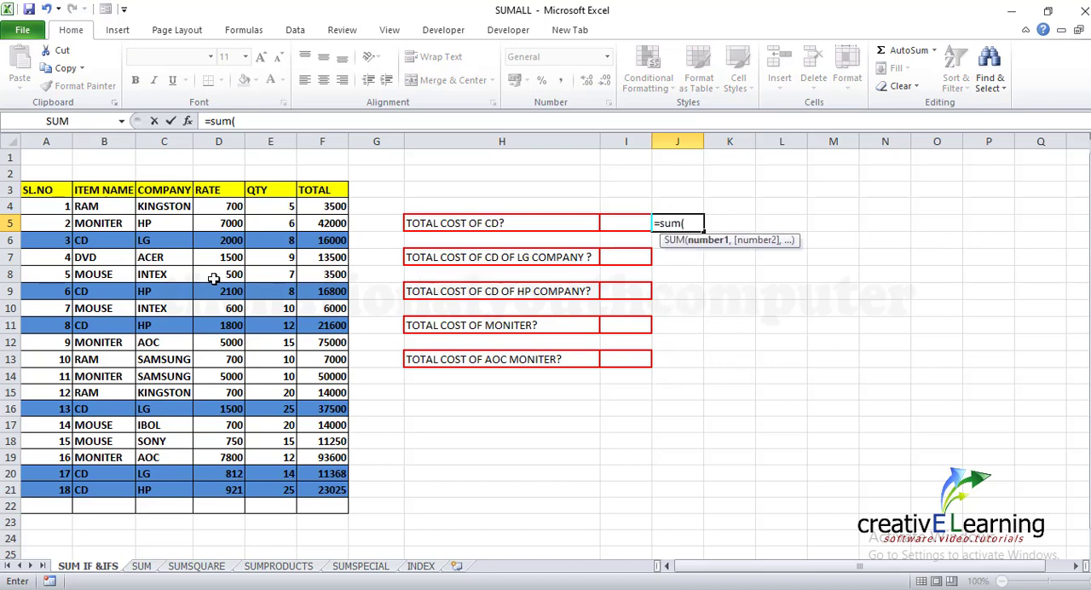
left_click(327, 243)
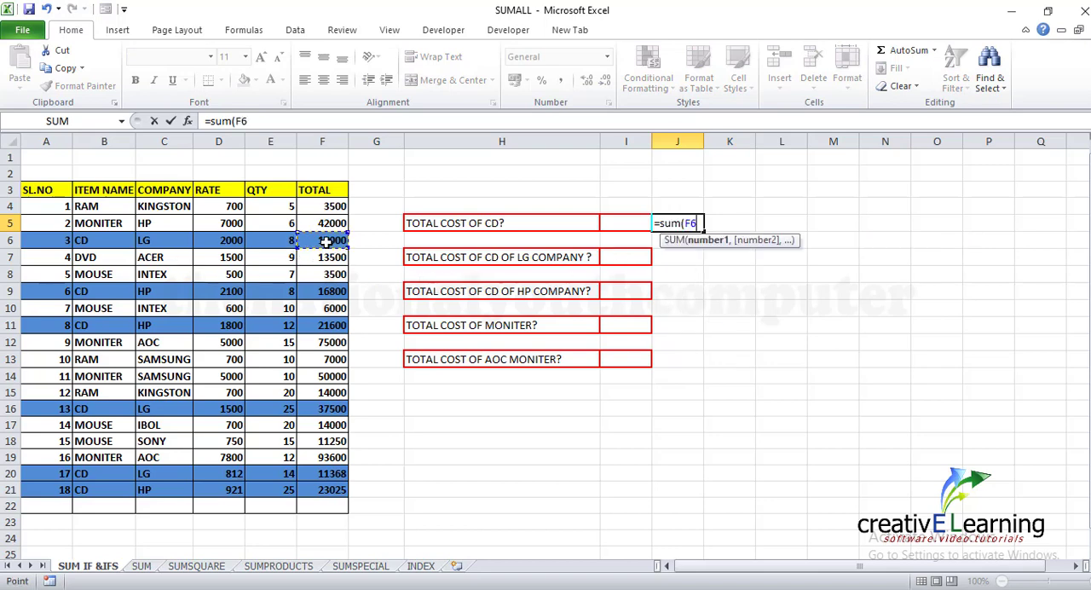
type(",")
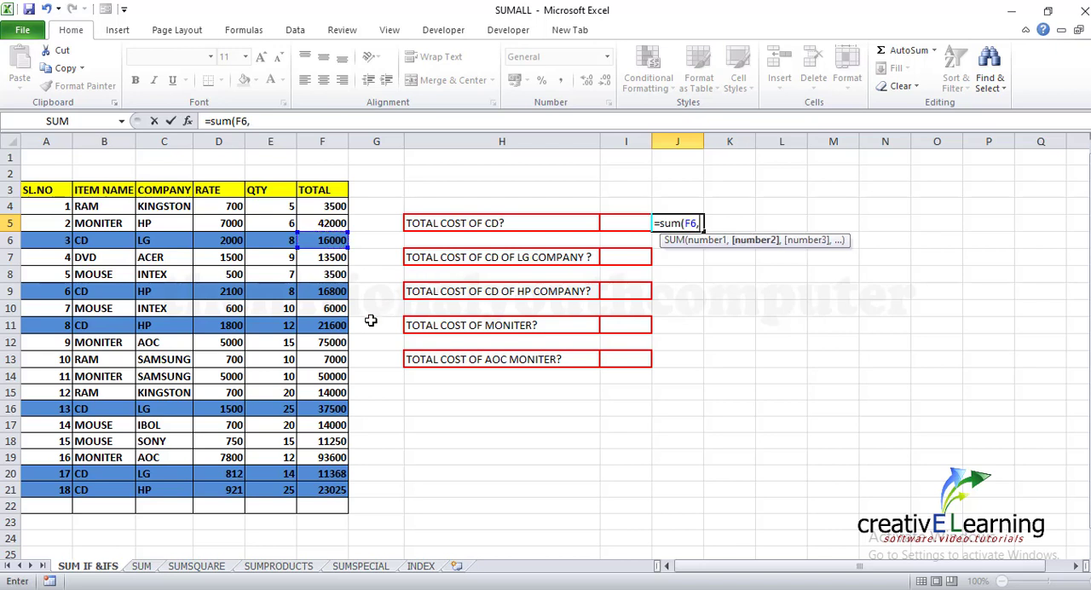
left_click(329, 294)
type(",")
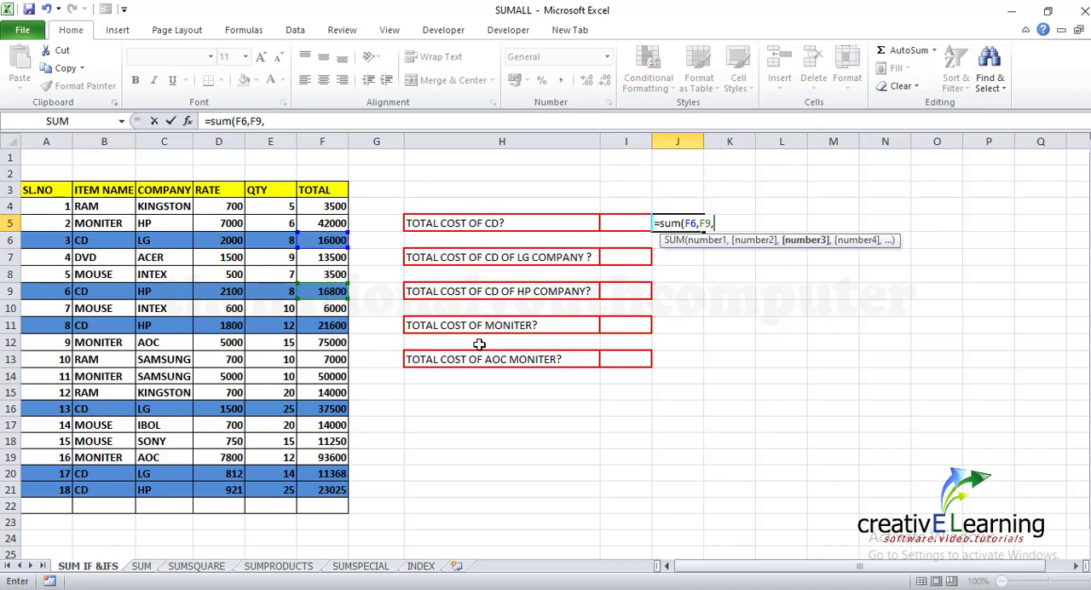
left_click(326, 412)
type(",")
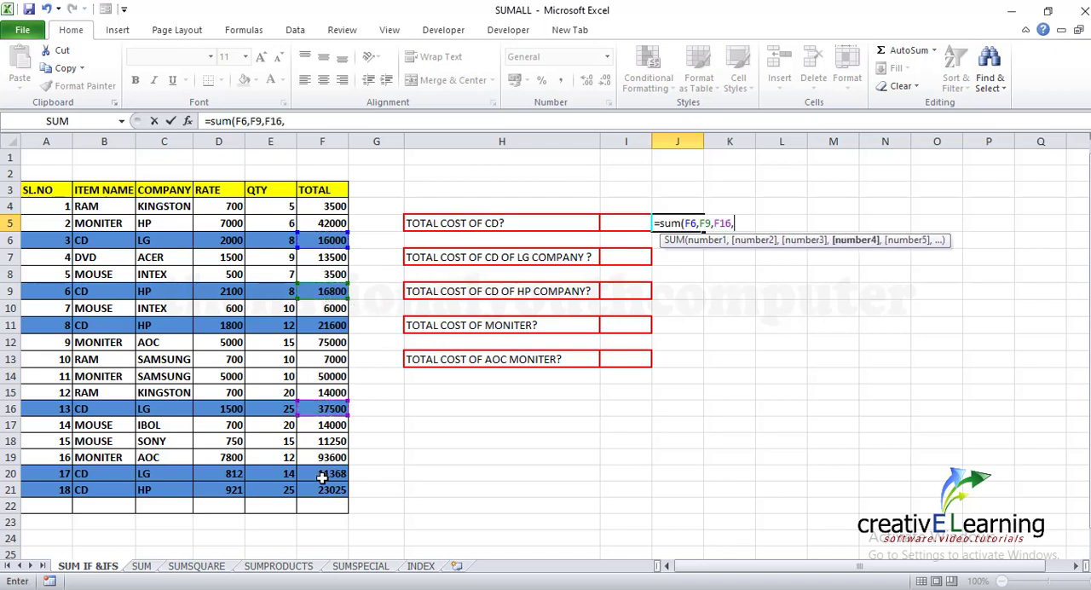
left_click(322, 473)
type(",")
left_click(330, 492)
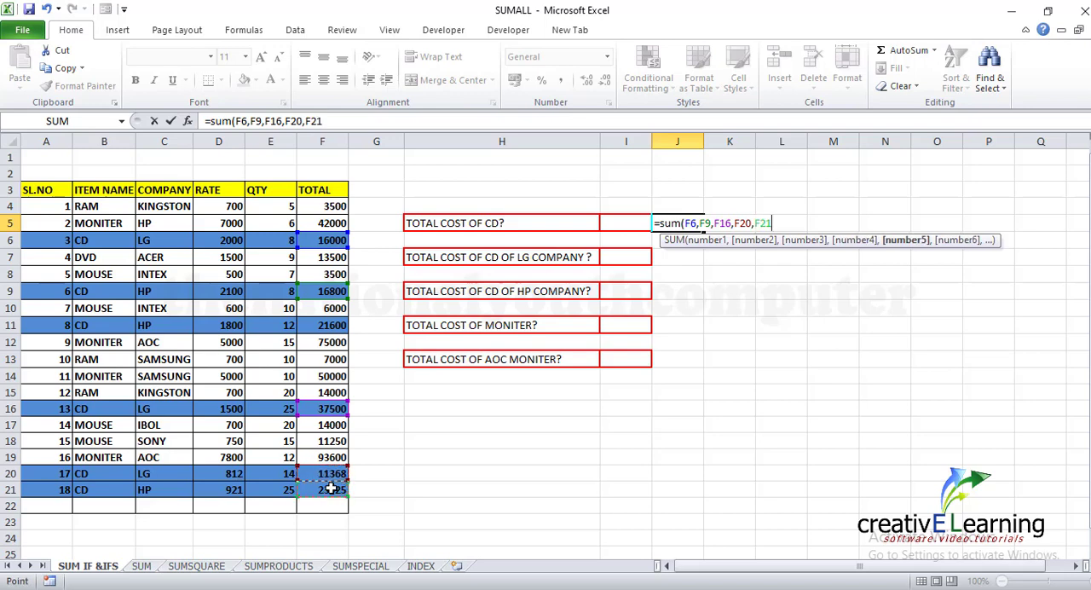
type(")")
key("Return")
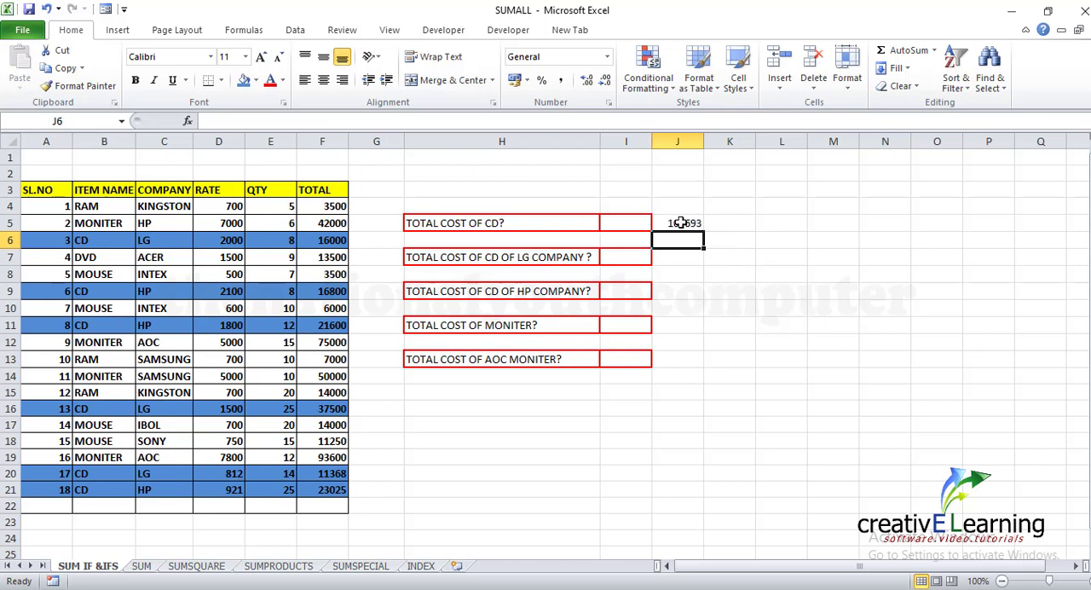
Total the cost of CD items in cell I5 with the formula =sumif(B4:B21,"CD",F4:F21)
left_click(623, 222)
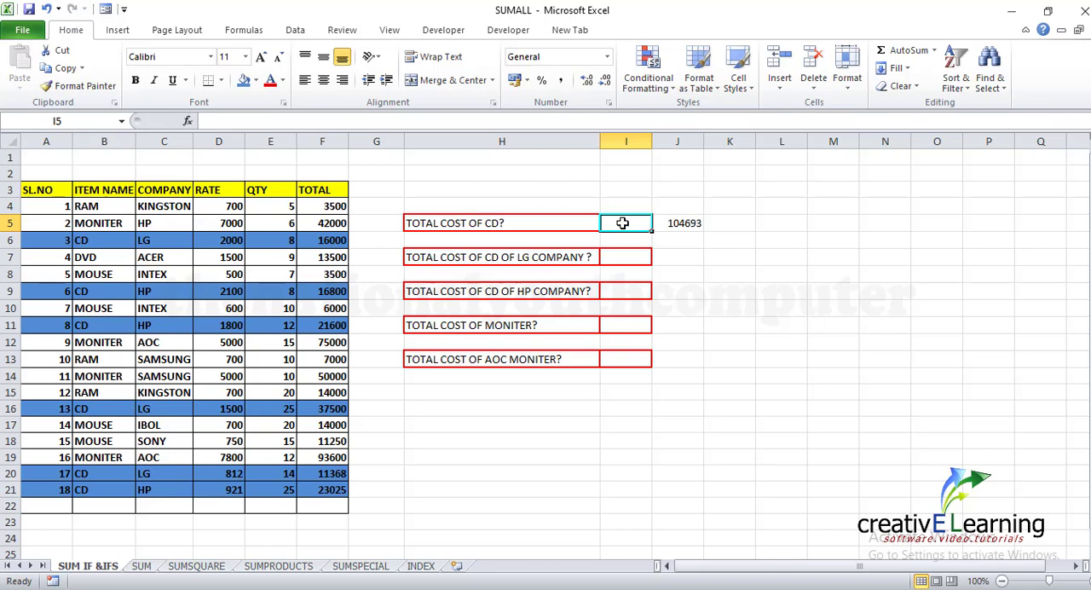
type("=sumif")
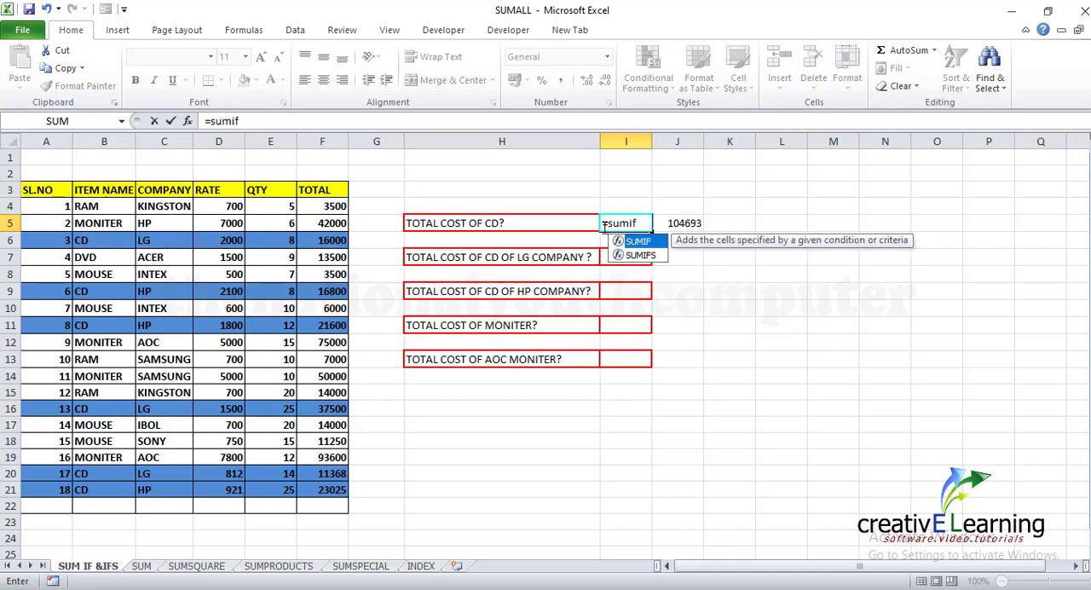
type("9")
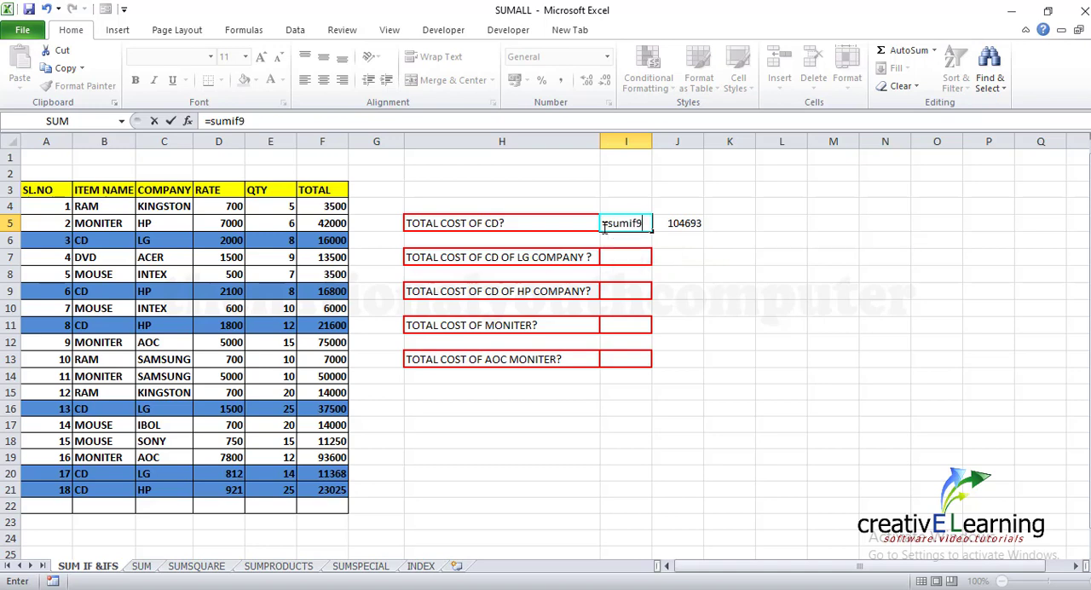
key("BackSpace")
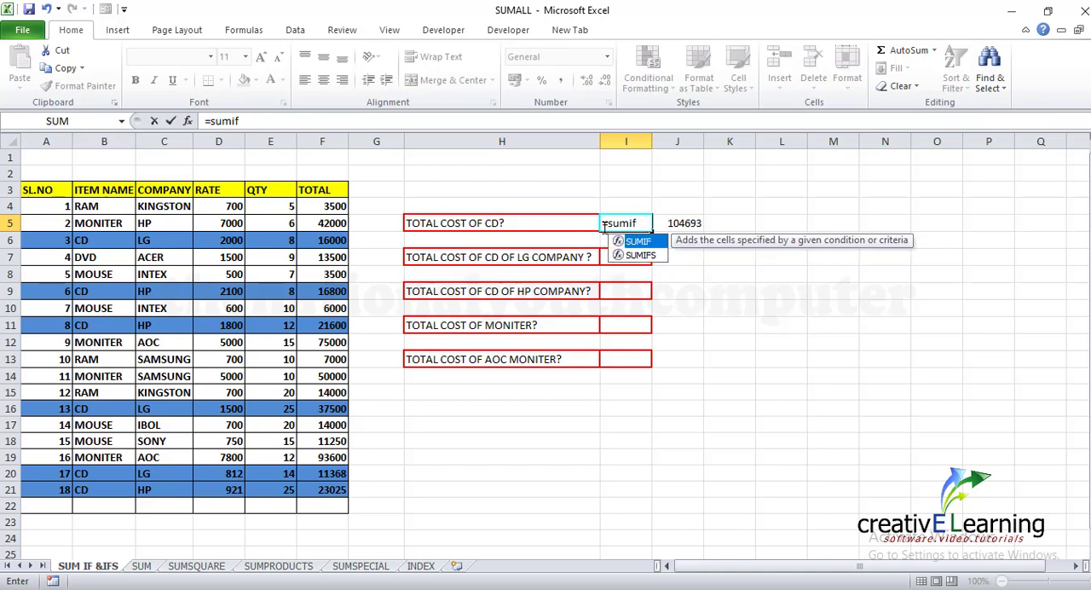
type("(")
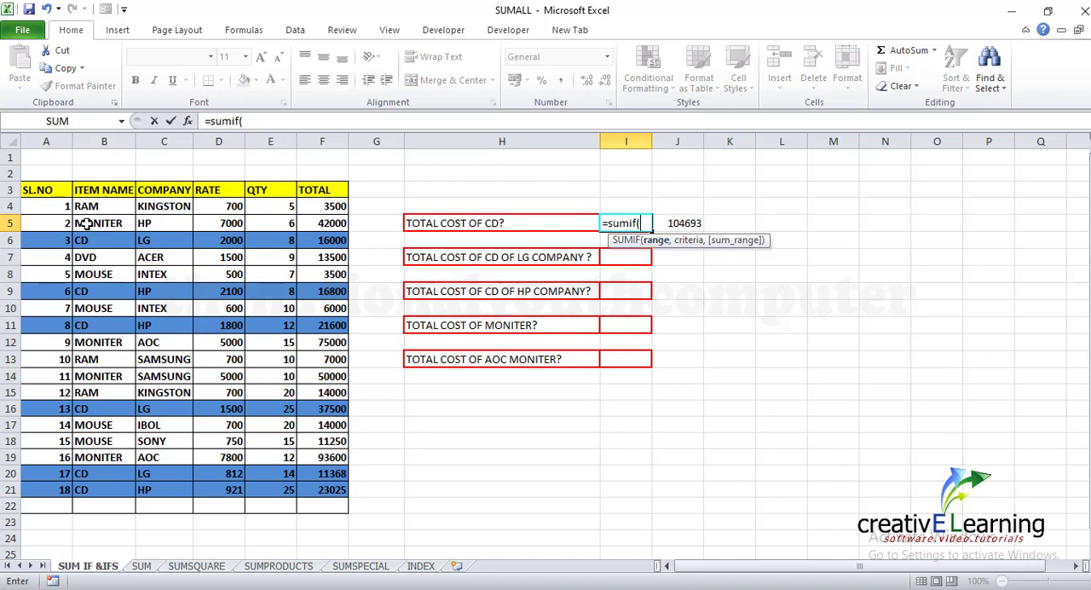
left_click_drag(102, 206, 96, 491)
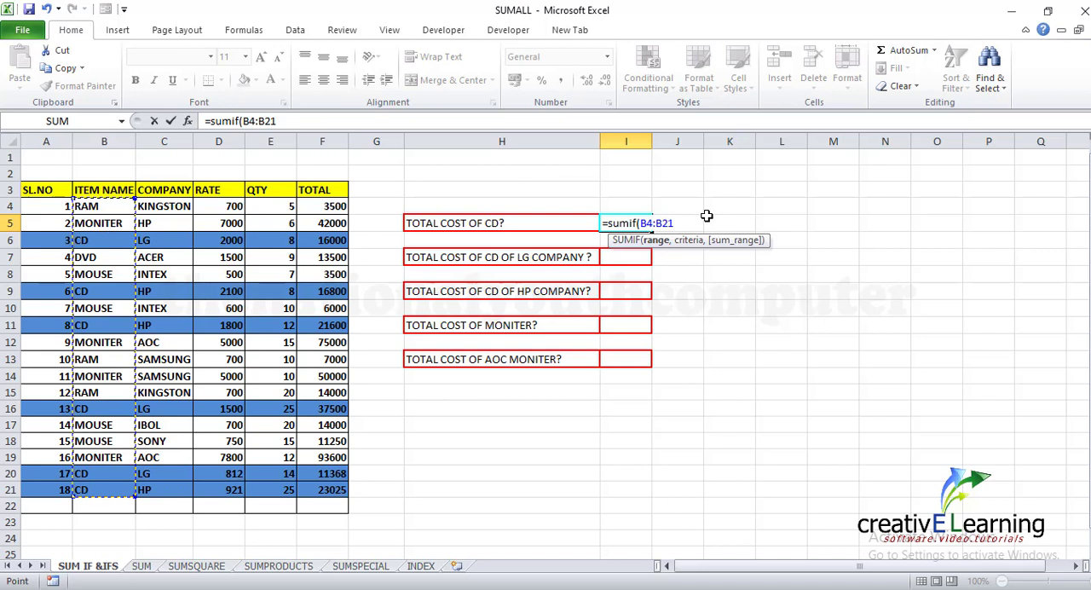
type(",\"CD")
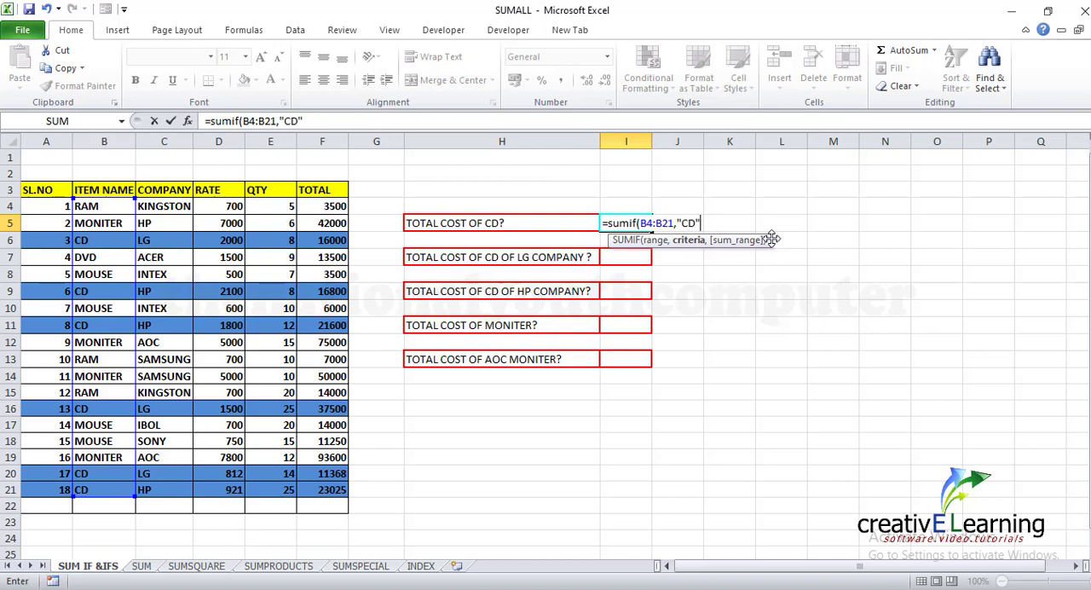
type("\",")
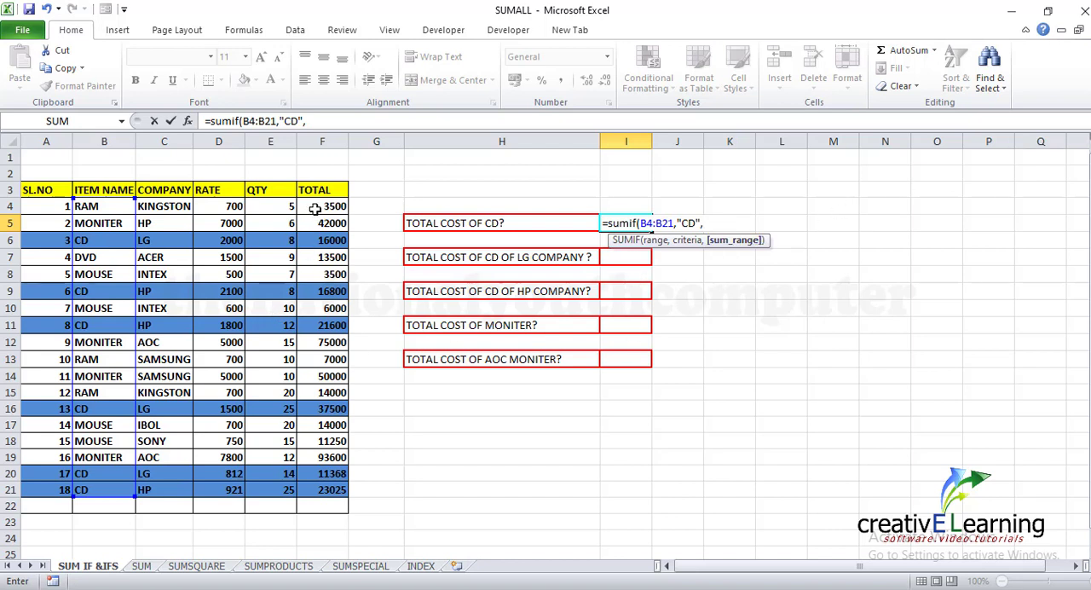
left_click_drag(314, 209, 307, 490)
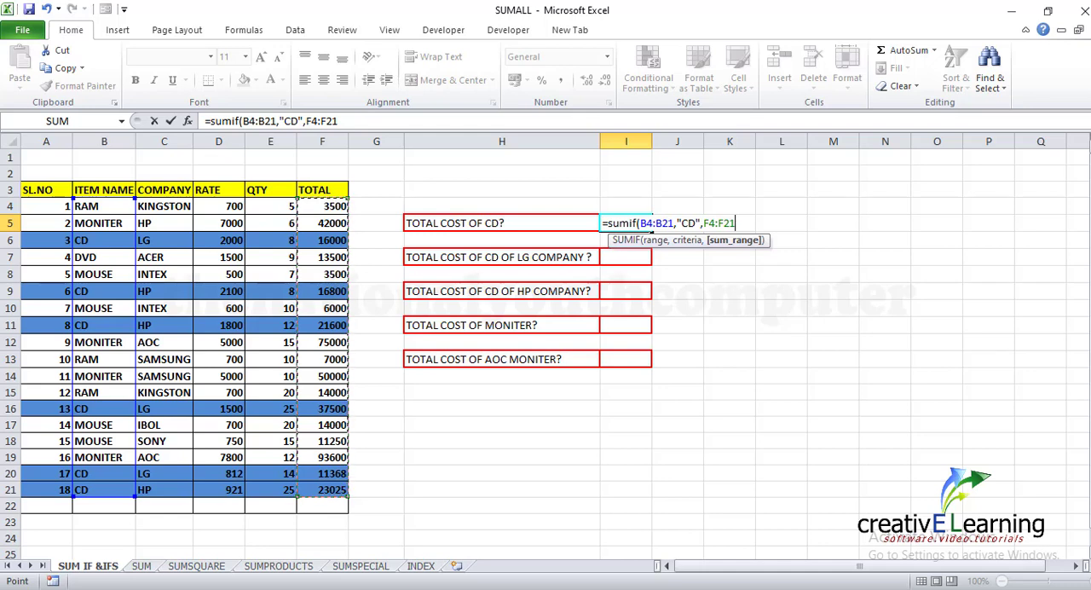
type(")")
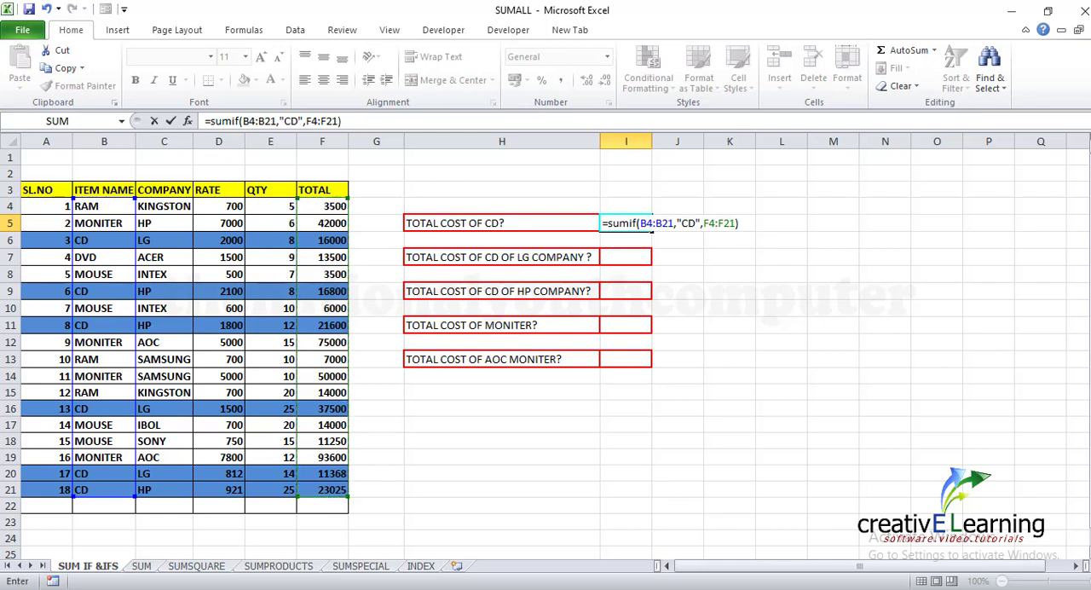
key("Return")
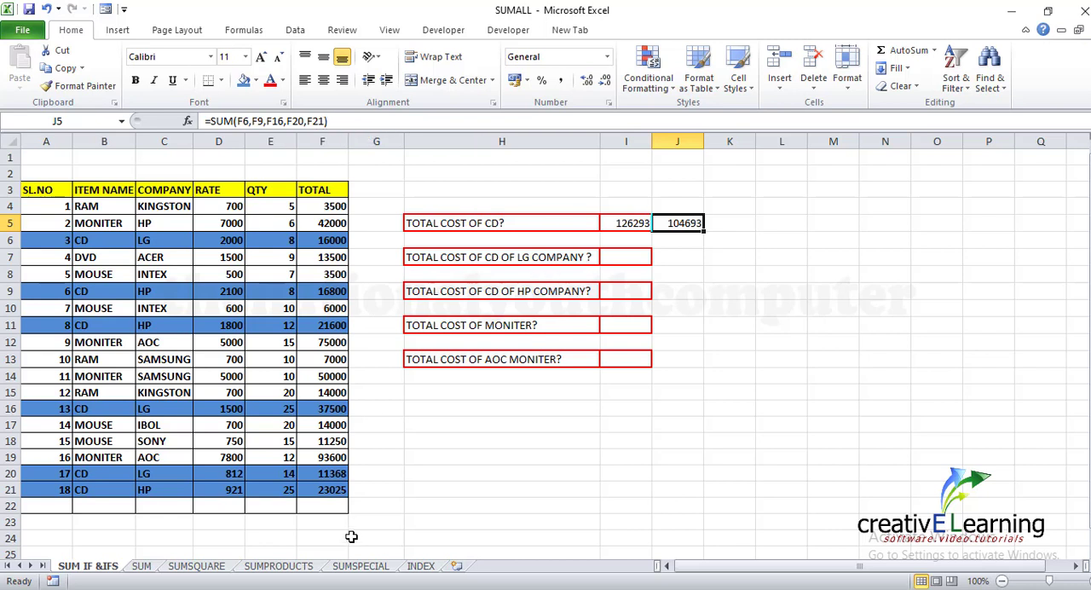
Remove all the cell references from the SUM formula in cell J5, leaving only =SUM(
left_click(335, 120)
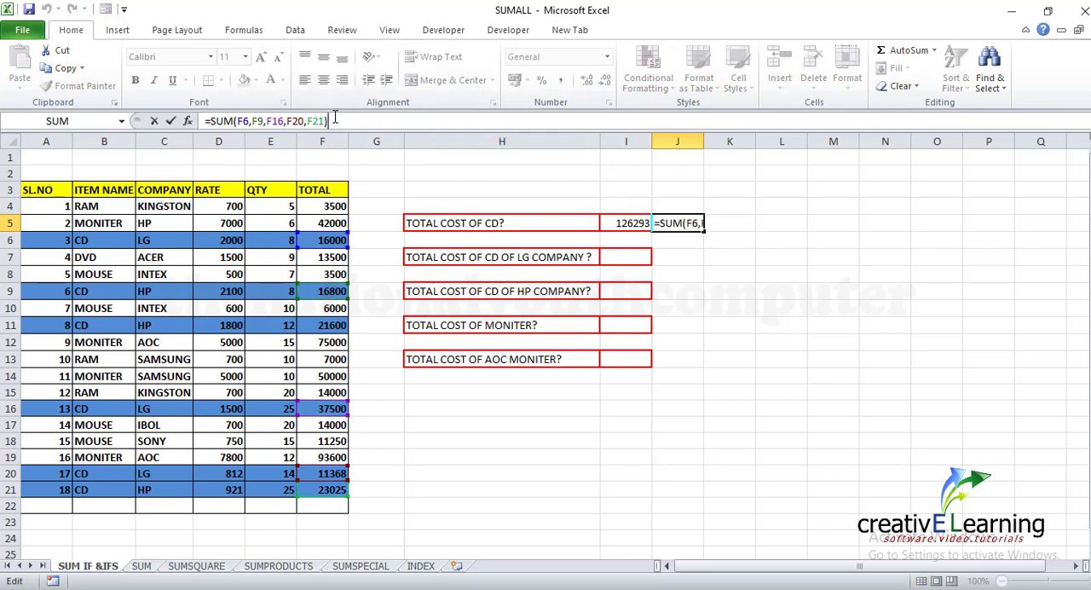
key("BackSpace")
key("BackSpace")
key("BackSpace")
key("BackSpace")
key("BackSpace")
key("BackSpace")
key("BackSpace")
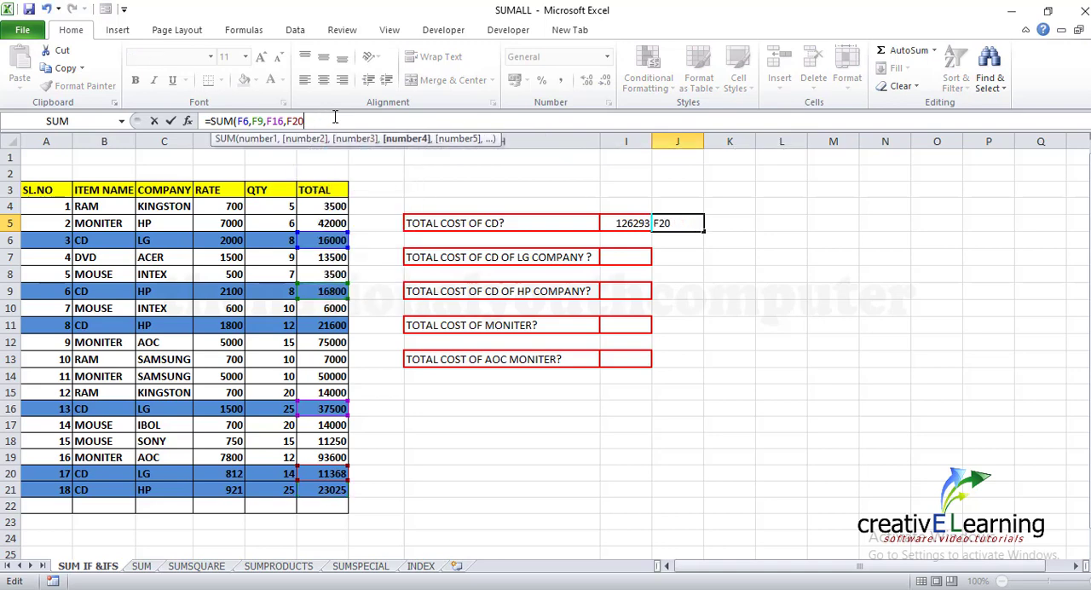
key("BackSpace")
key("BackSpace")
key("BackSpace")
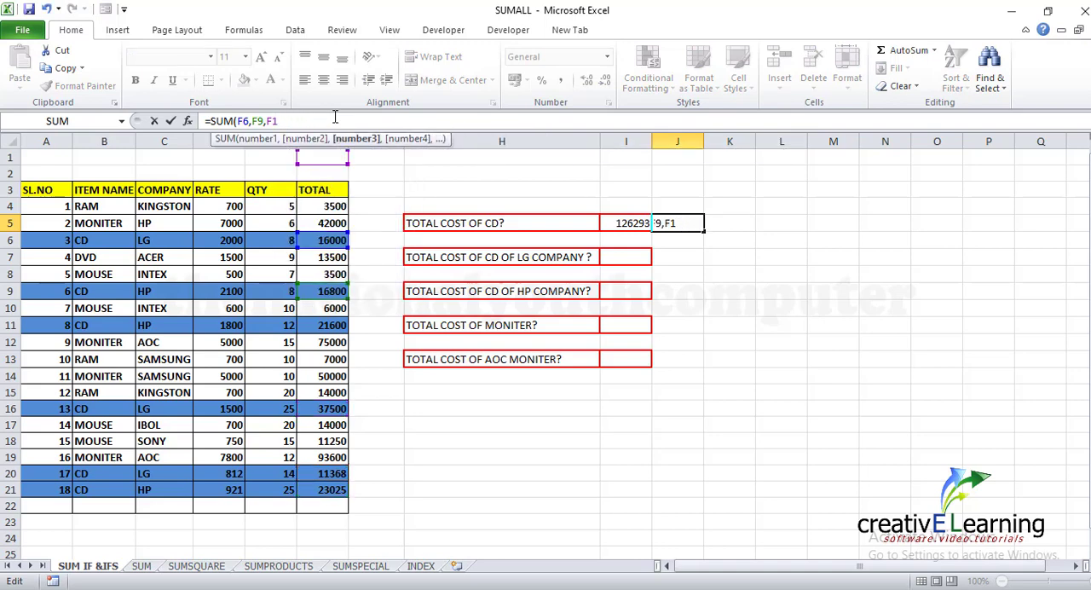
key("BackSpace")
key("BackSpace")
key("BackSpace")
key("BackSpace")
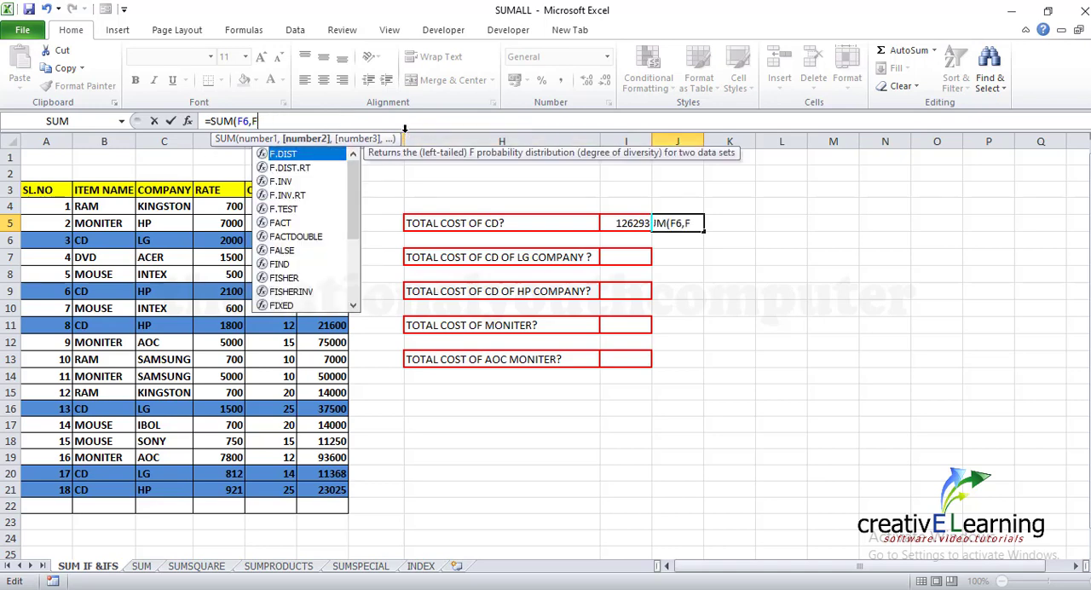
key("BackSpace")
key("BackSpace")
key("BackSpace")
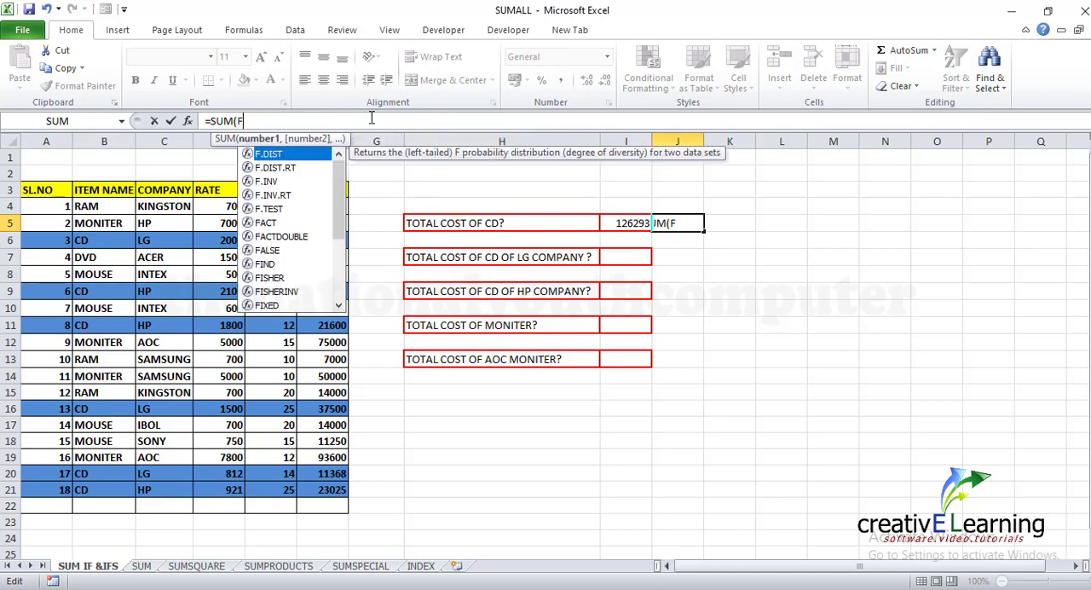
key("BackSpace")
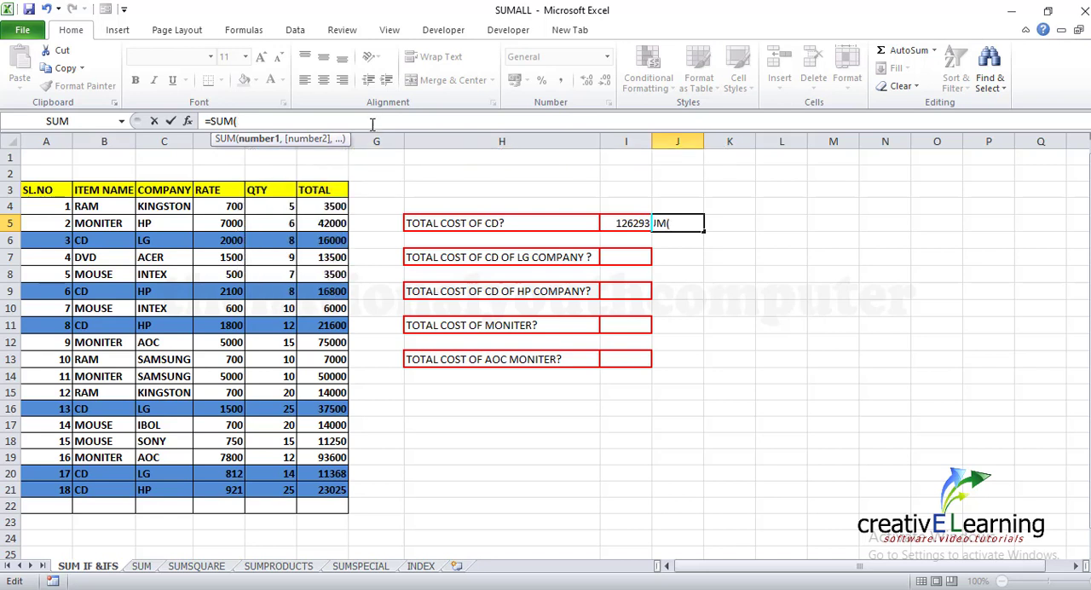
Complete the CD total formula in cell J5 as =SUM(F6,F9,F11,F16,F20,F21), picking each CD total separately
left_click(330, 244)
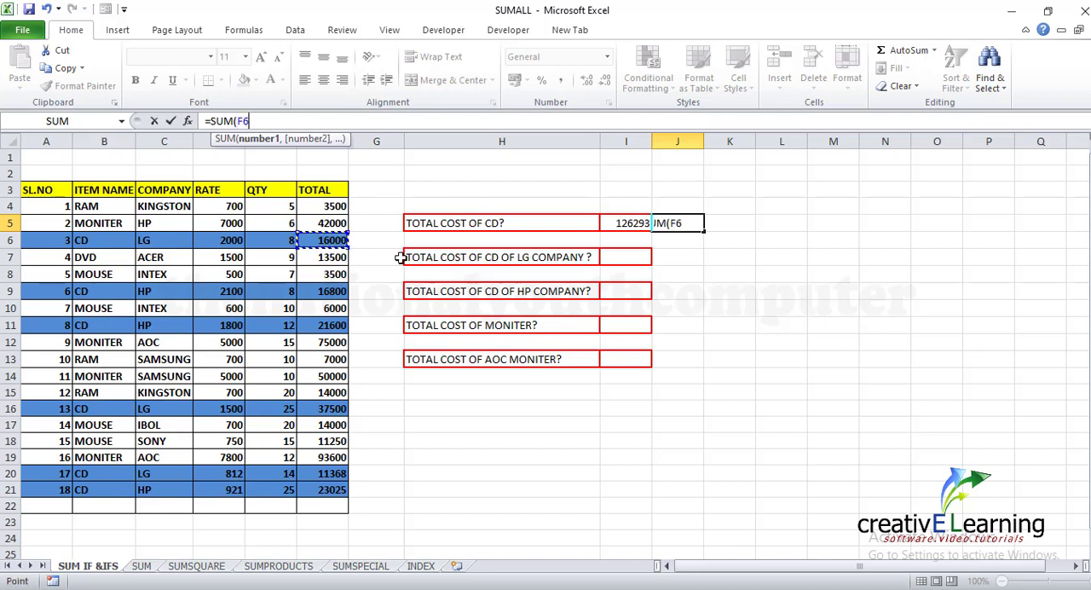
type(",")
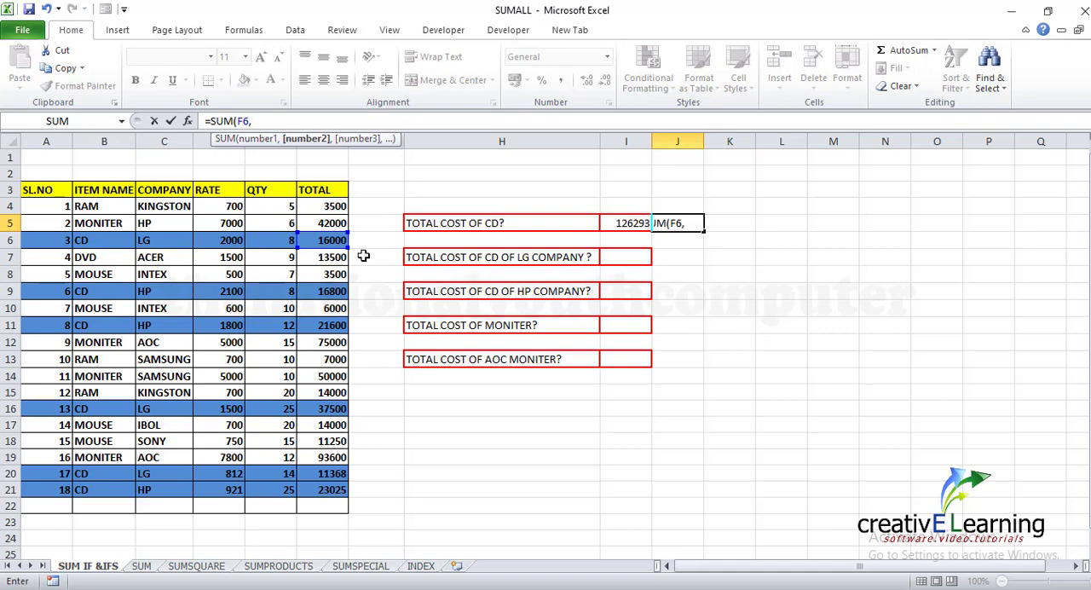
left_click(326, 291)
type(",")
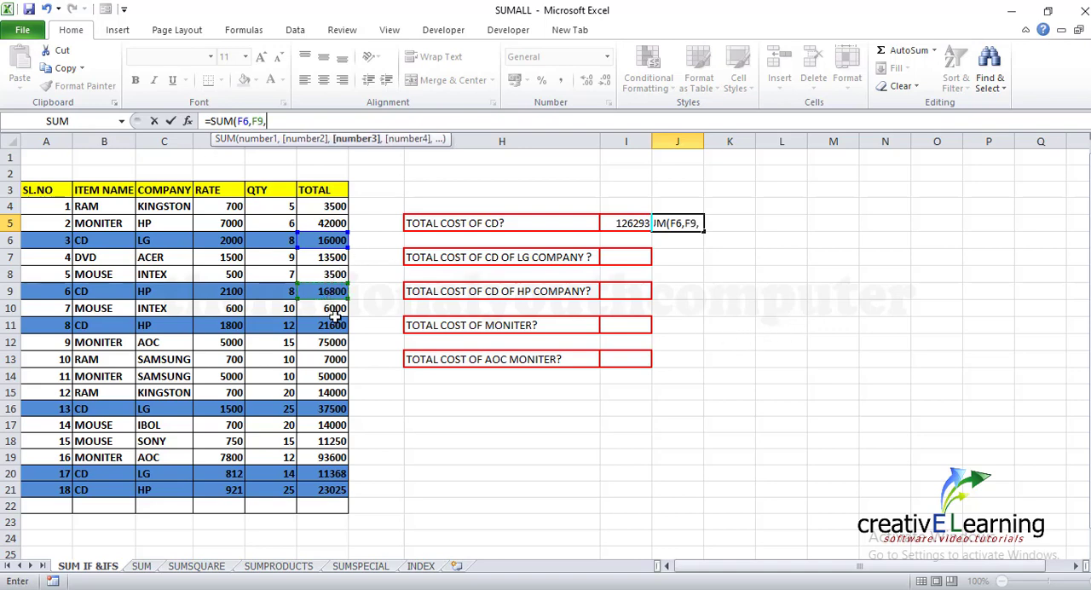
left_click(325, 328)
type(",")
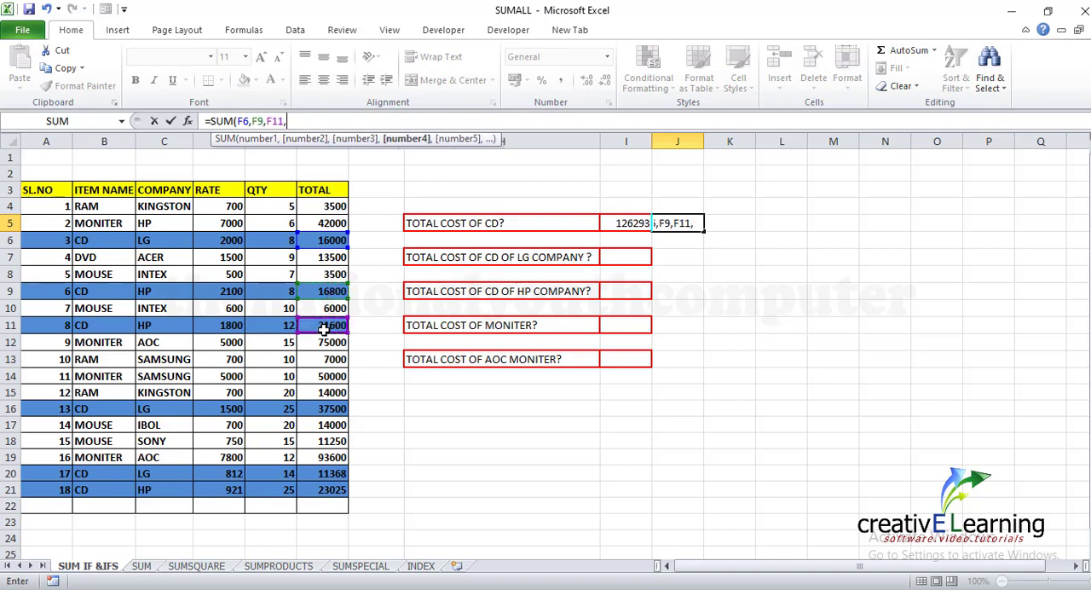
left_click(335, 410)
type(",")
left_click(333, 470)
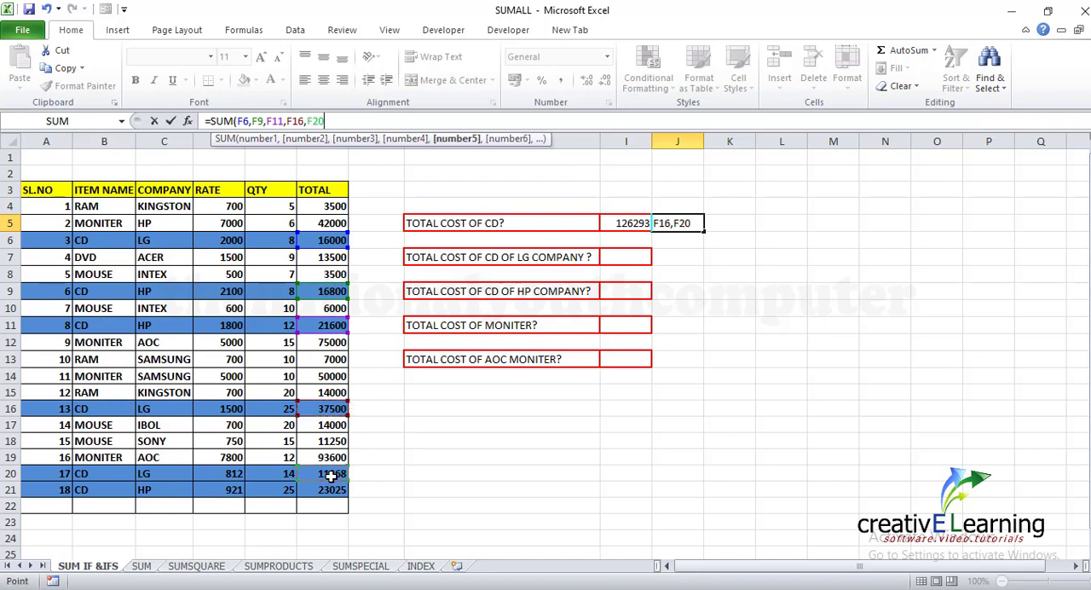
type(",")
left_click(335, 492)
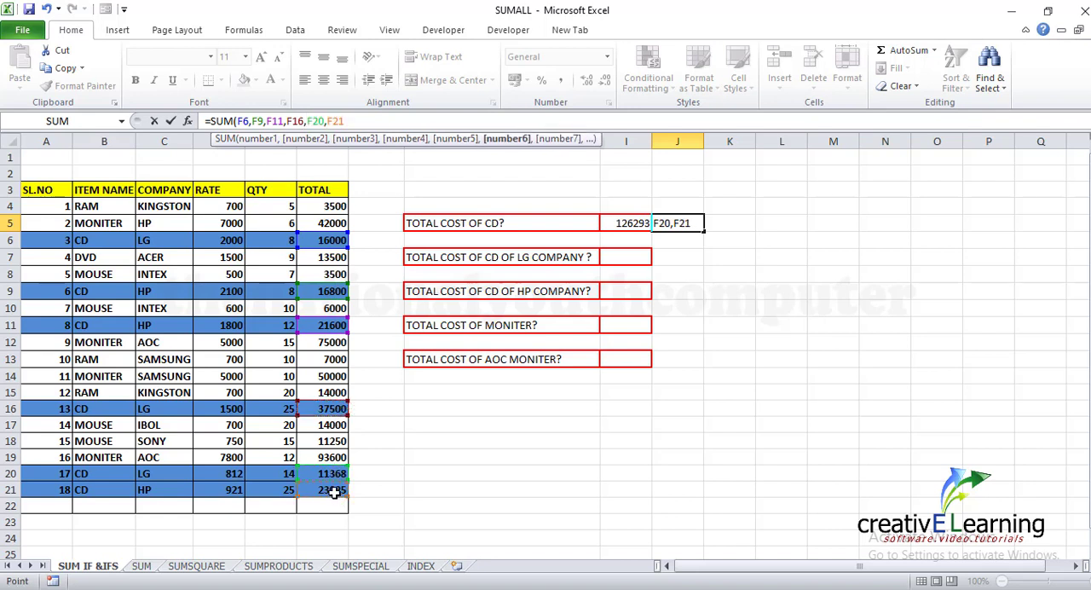
type(",")
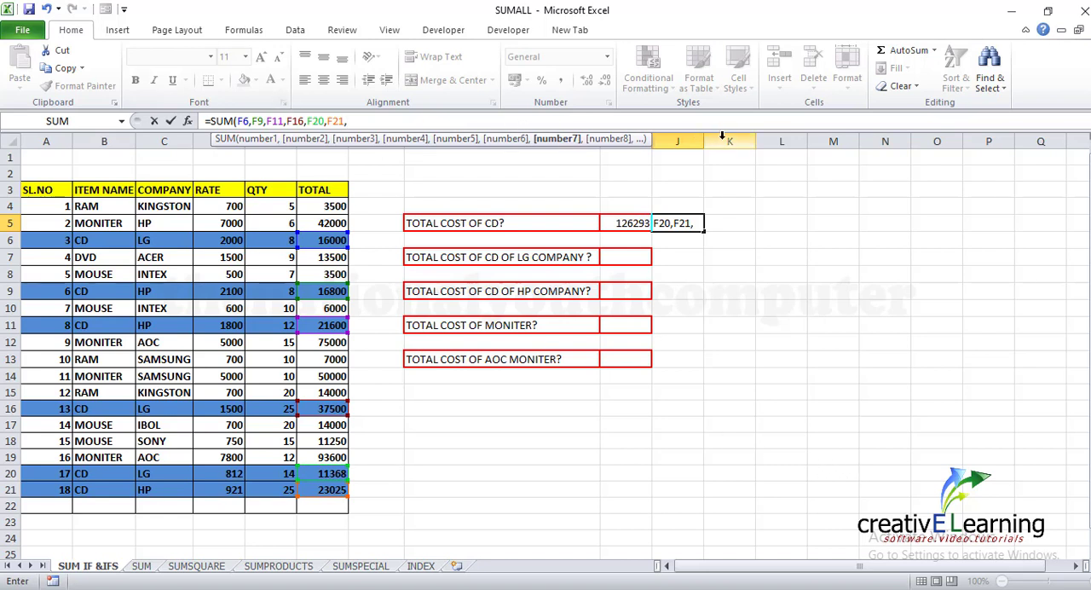
key("BackSpace")
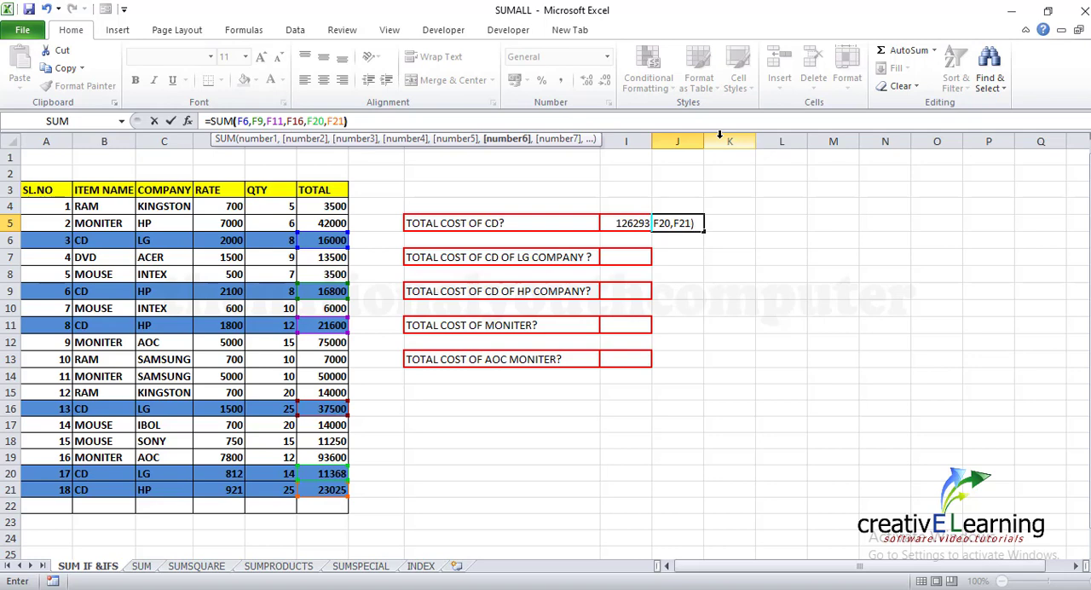
key("Return")
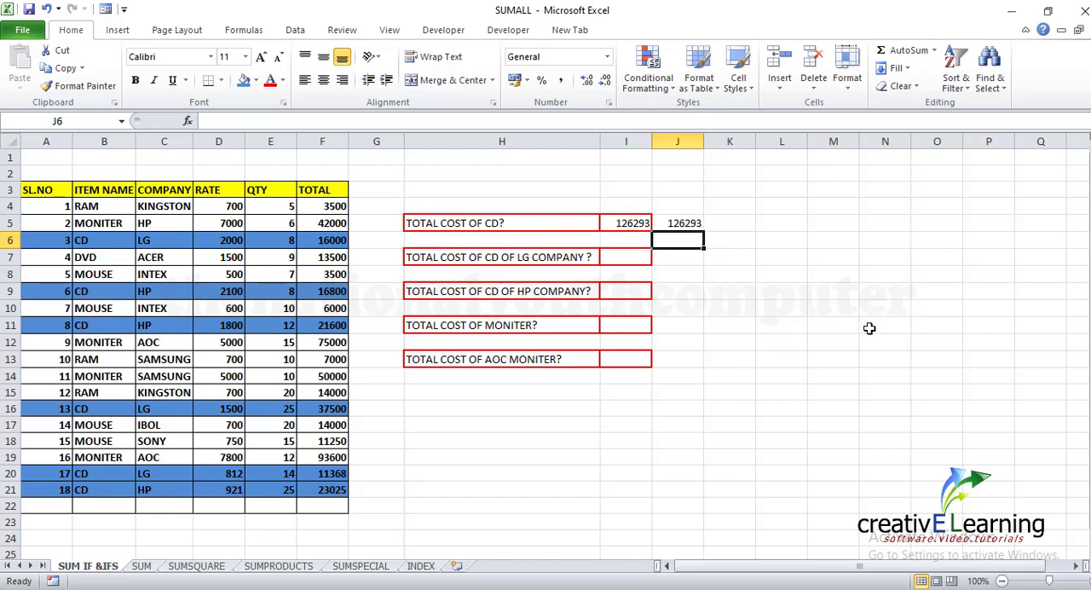
left_click(675, 225)
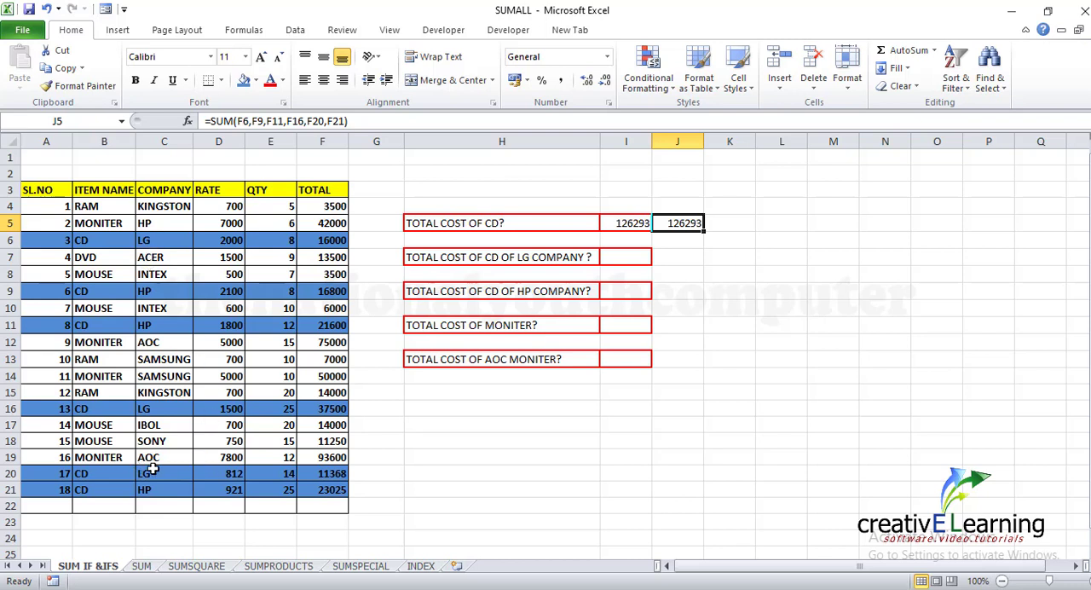
Add up the LG company's CD totals in cell J7 with the formula =SUM(F6,F16,F20), picking each cell separately
left_click(689, 258)
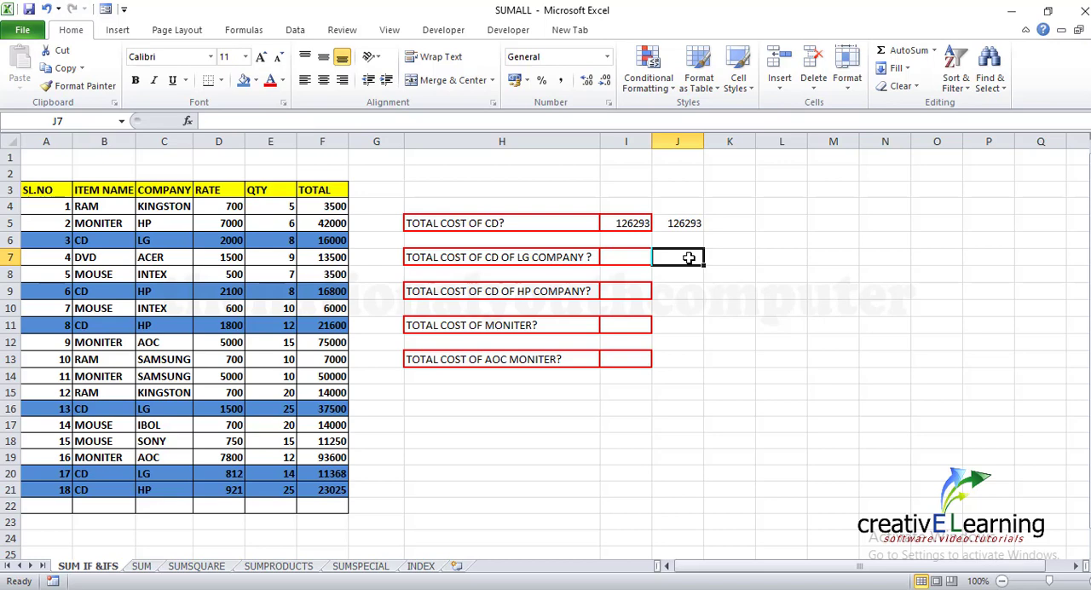
type("=")
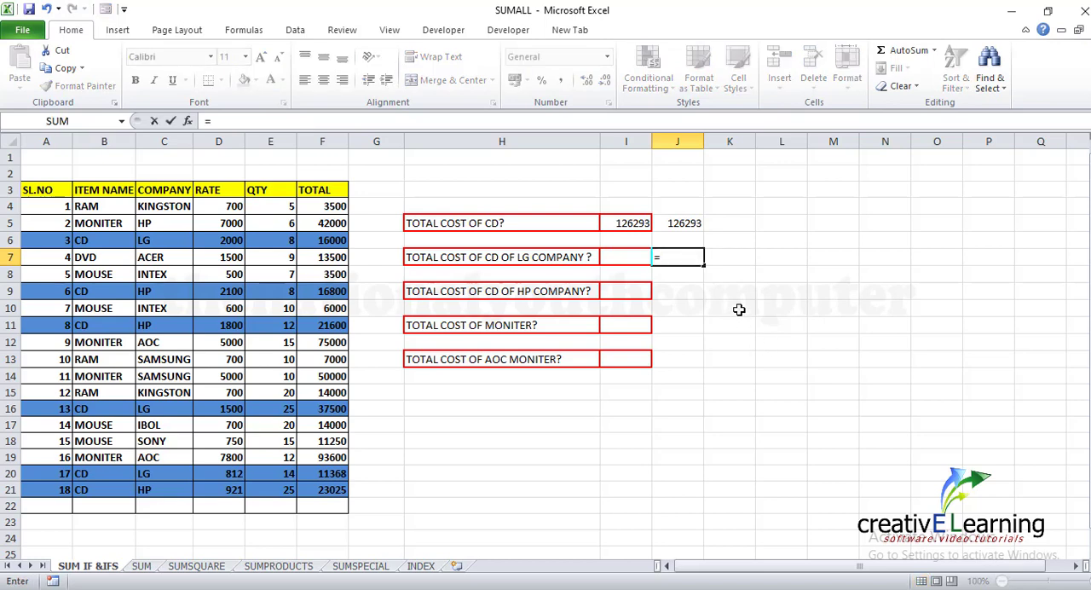
type("SUM")
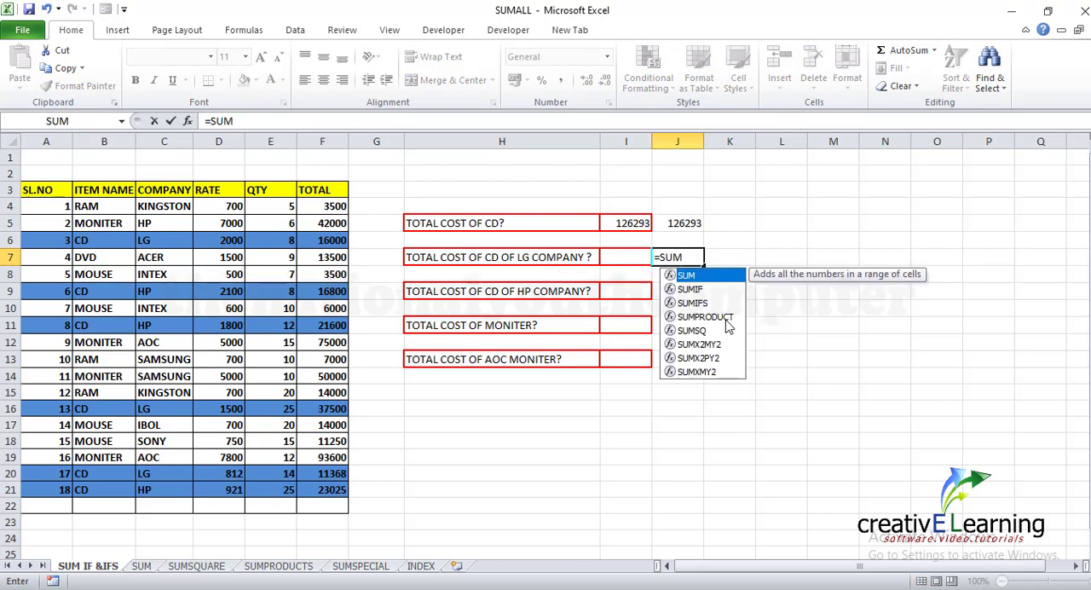
type("(")
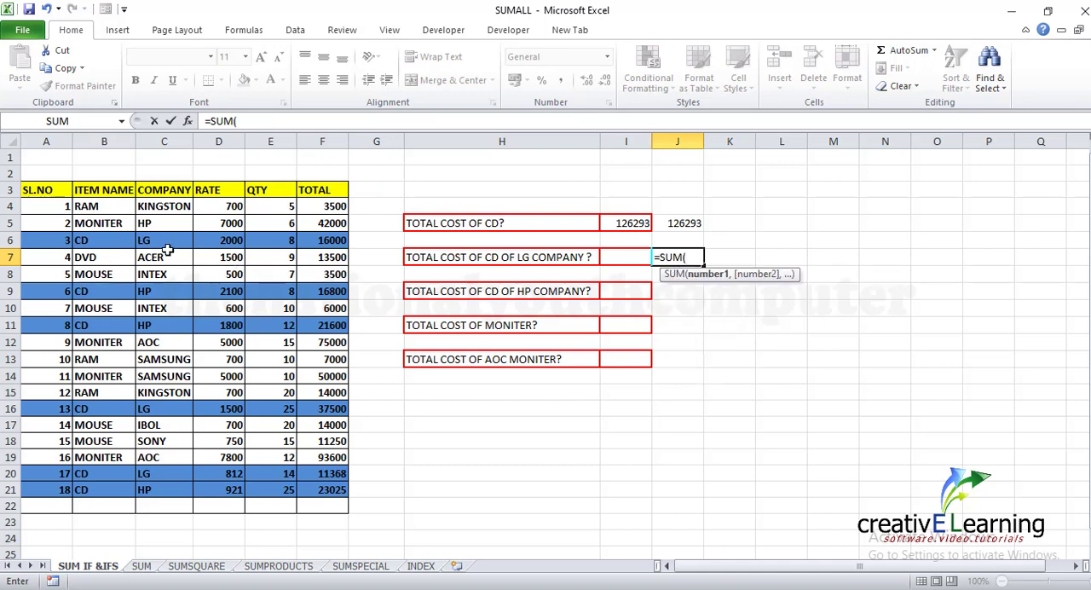
left_click(333, 242)
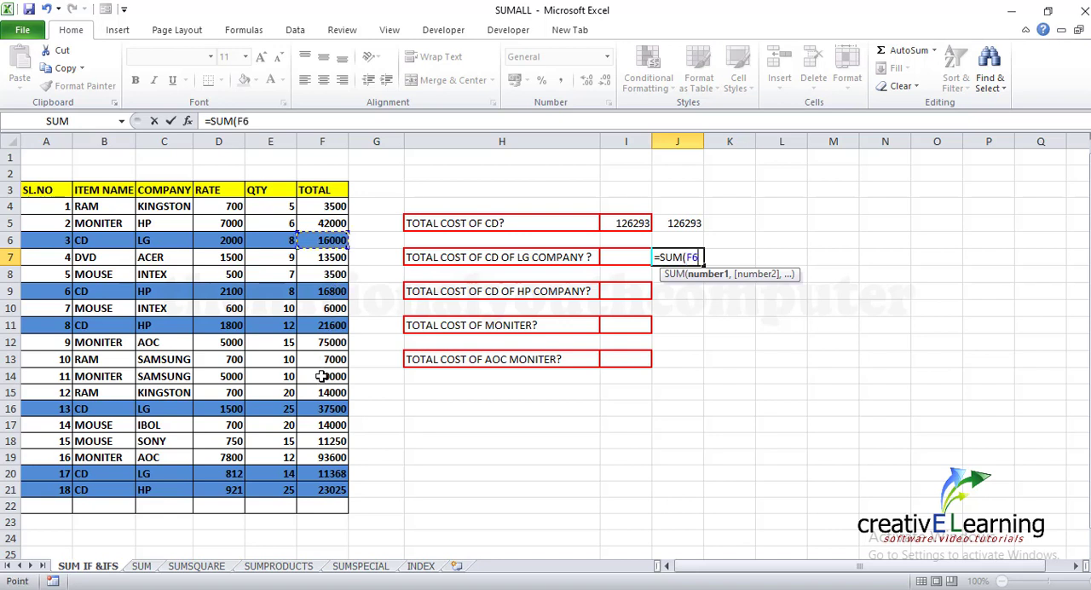
type(",")
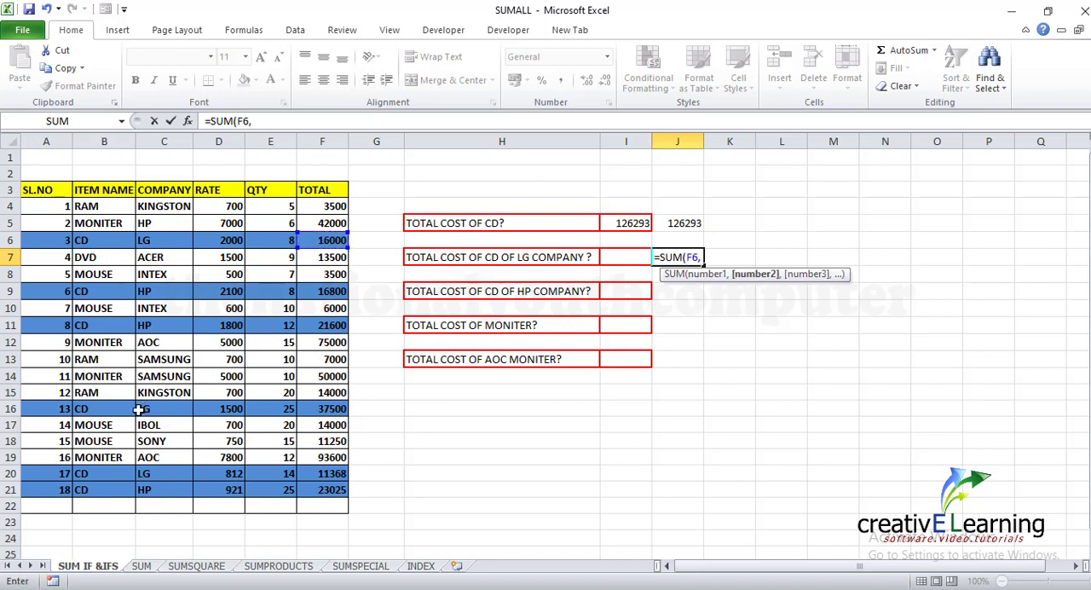
left_click(330, 411)
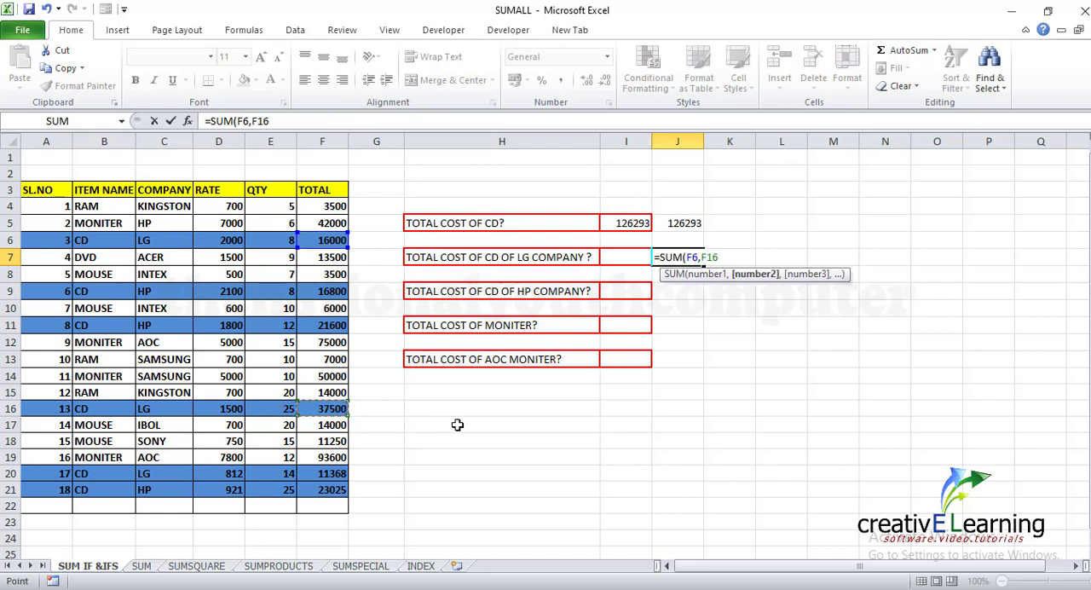
type(",")
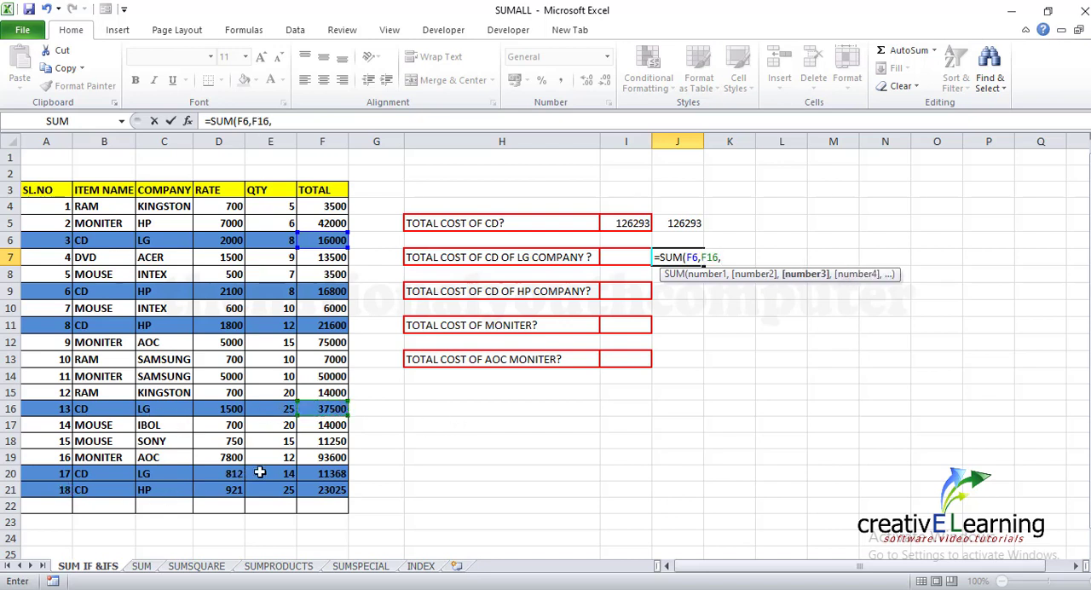
left_click(321, 476)
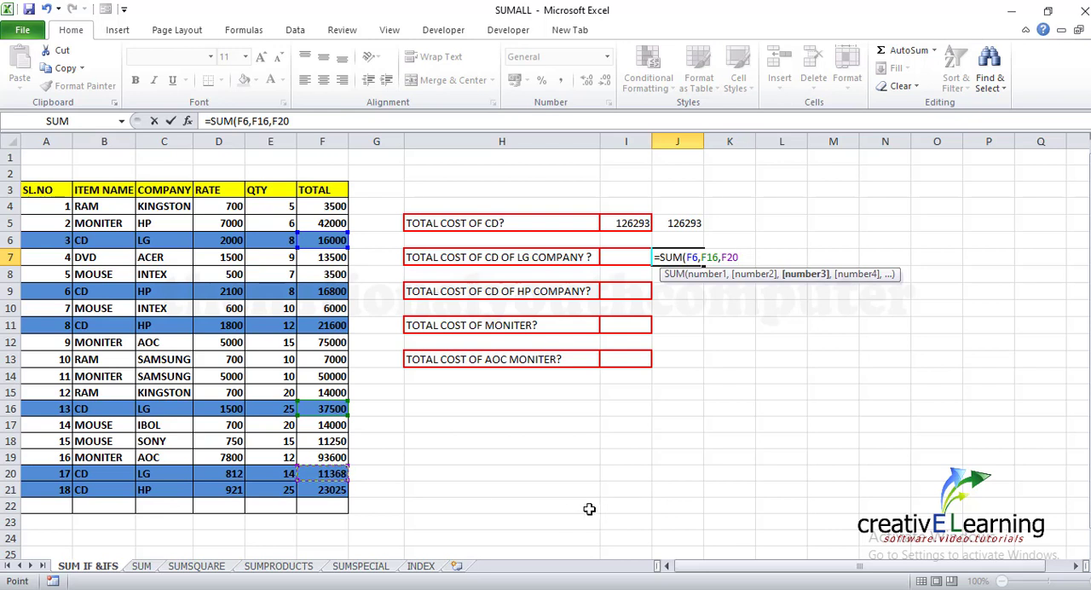
type(")")
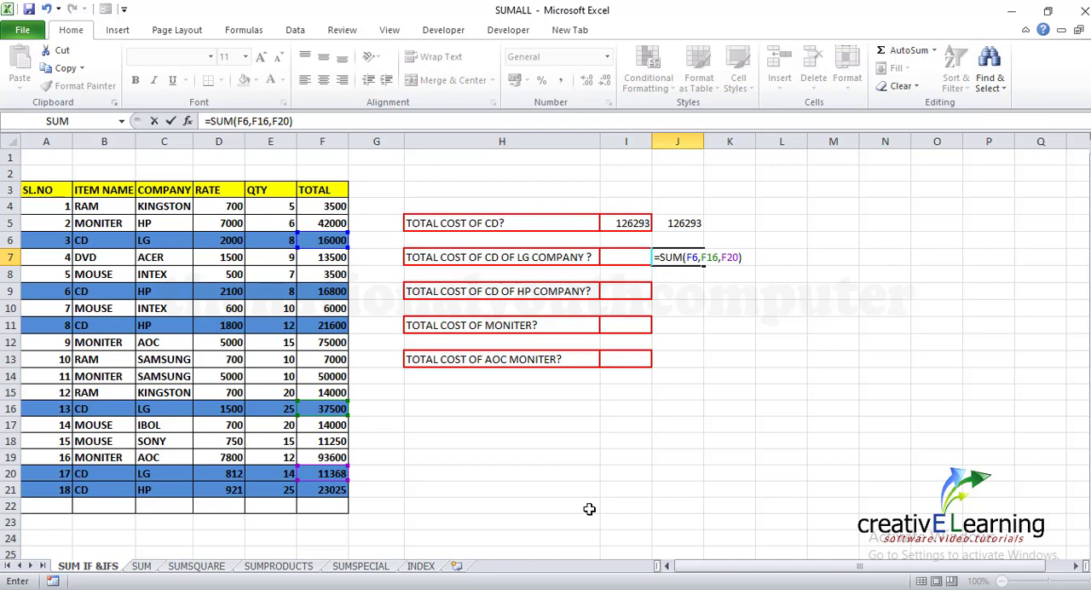
key("Return")
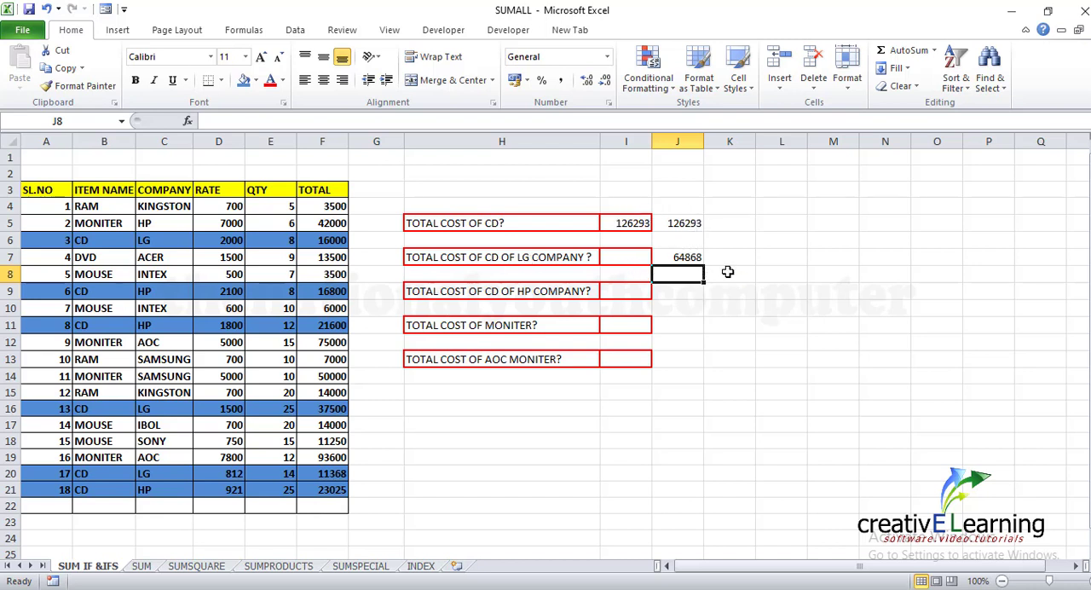
Start a SUMIFS formula in cell I7 for the LG CD cost, with F4:F21 as the sum range
left_click(631, 257)
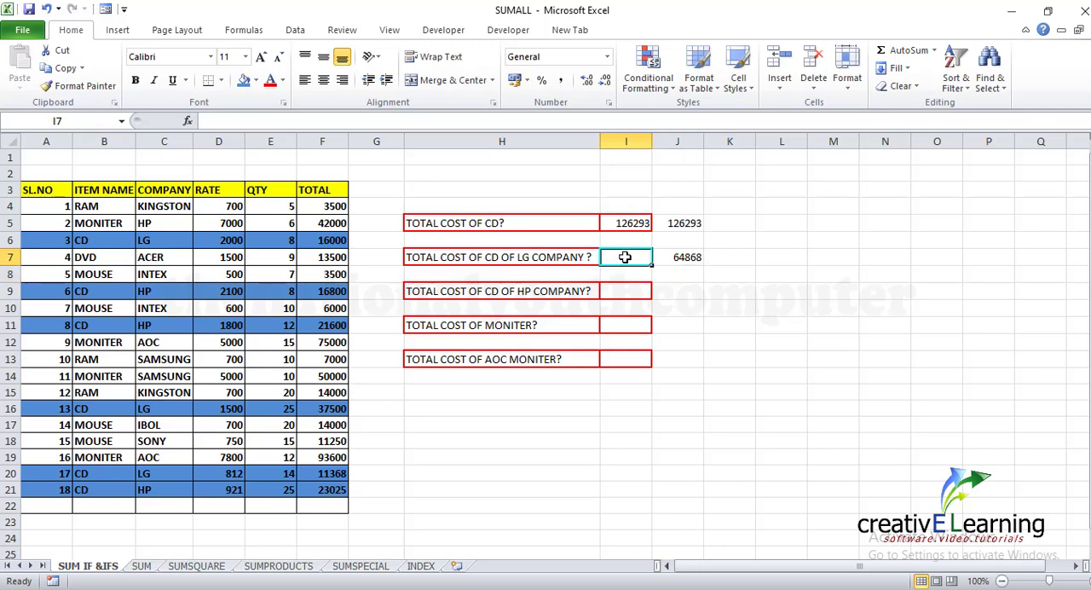
type("=SUMI")
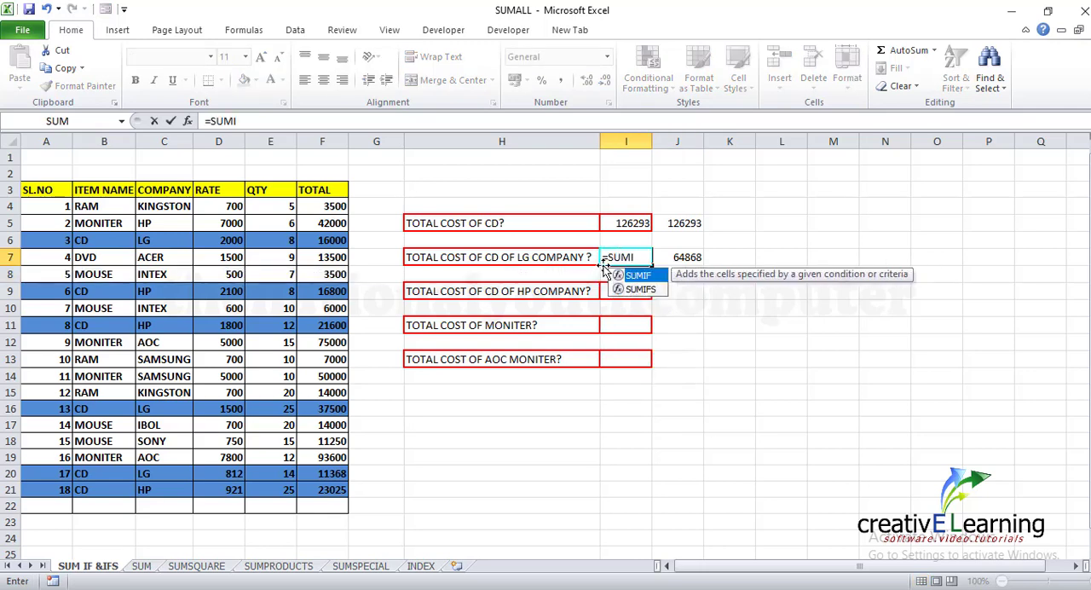
type("FS")
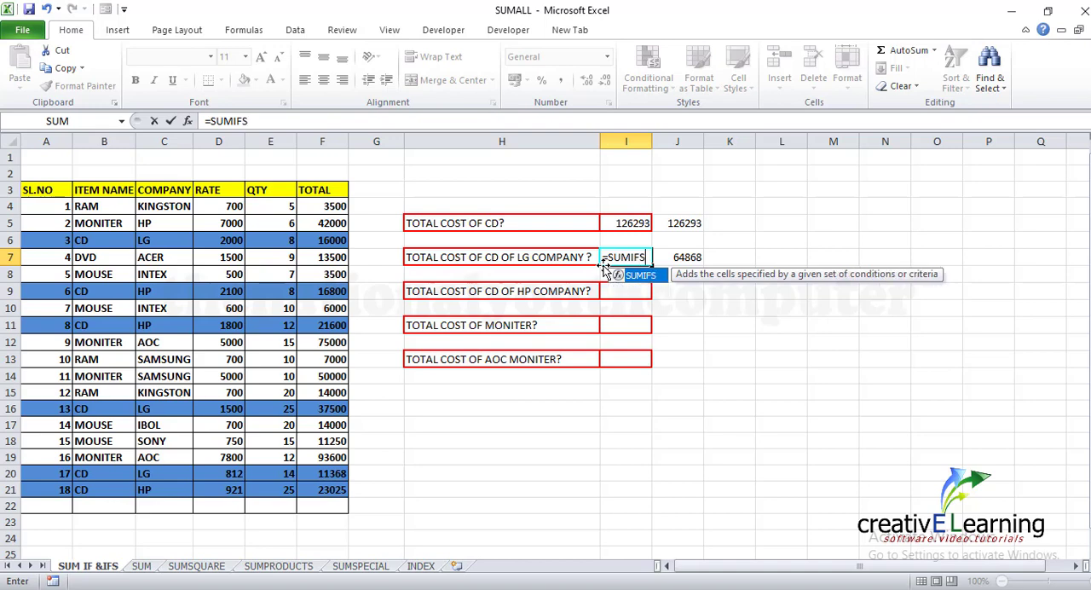
type("(")
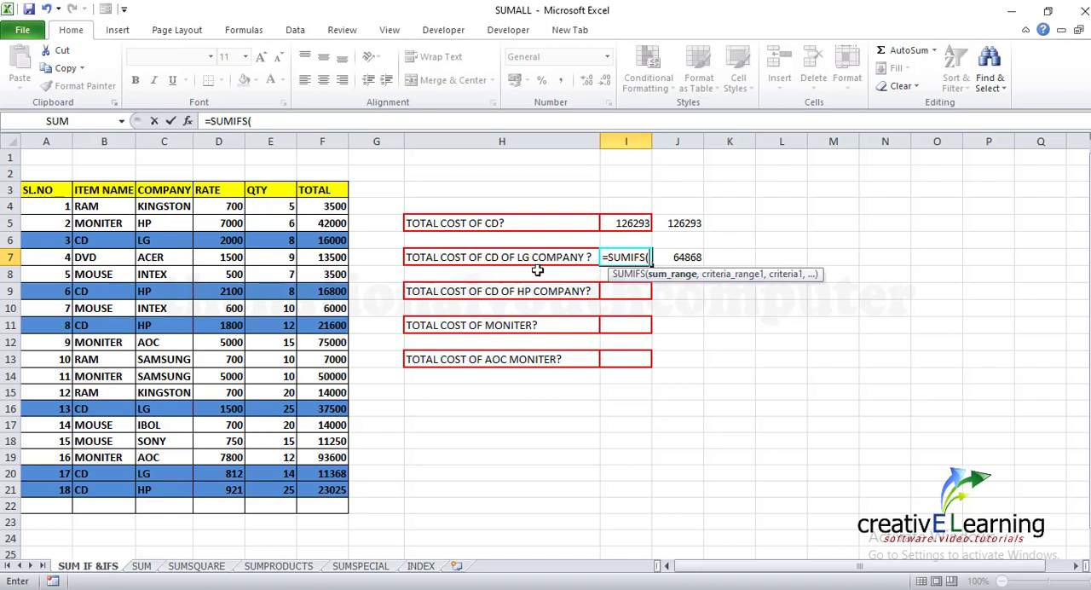
left_click_drag(317, 208, 338, 486)
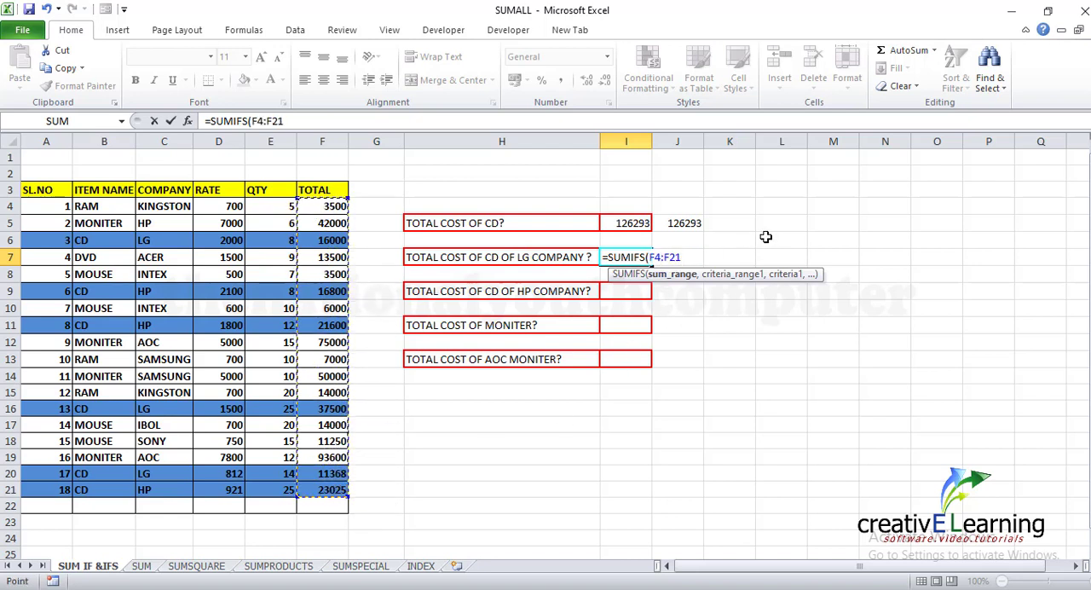
type(",")
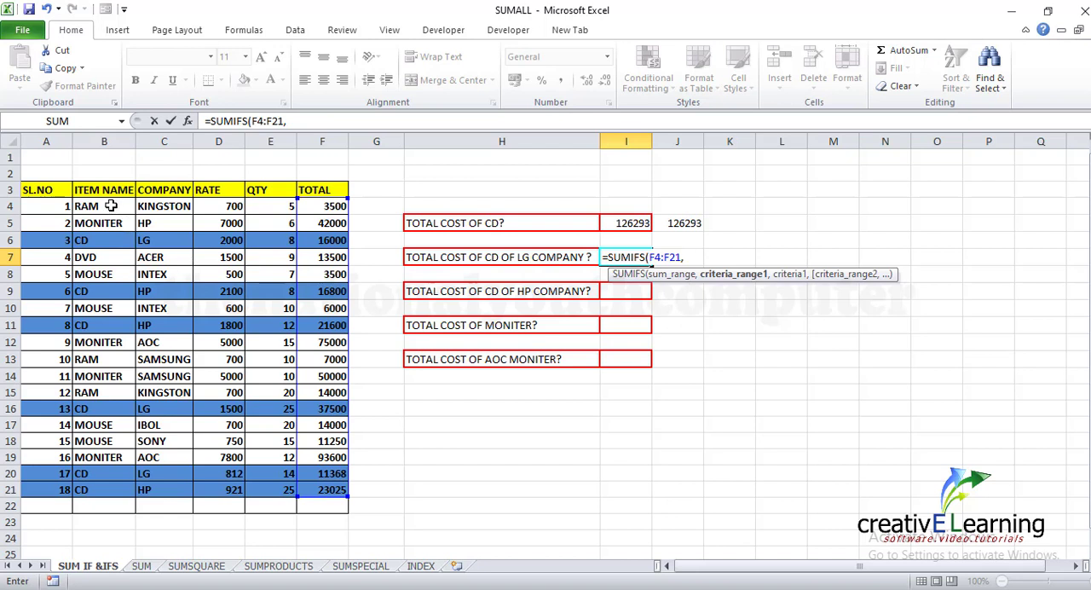
Complete the I7 formula with the criteria B4:B21 equal to "CD" and C4:C21 equal to "LG"
left_click_drag(103, 206, 81, 486)
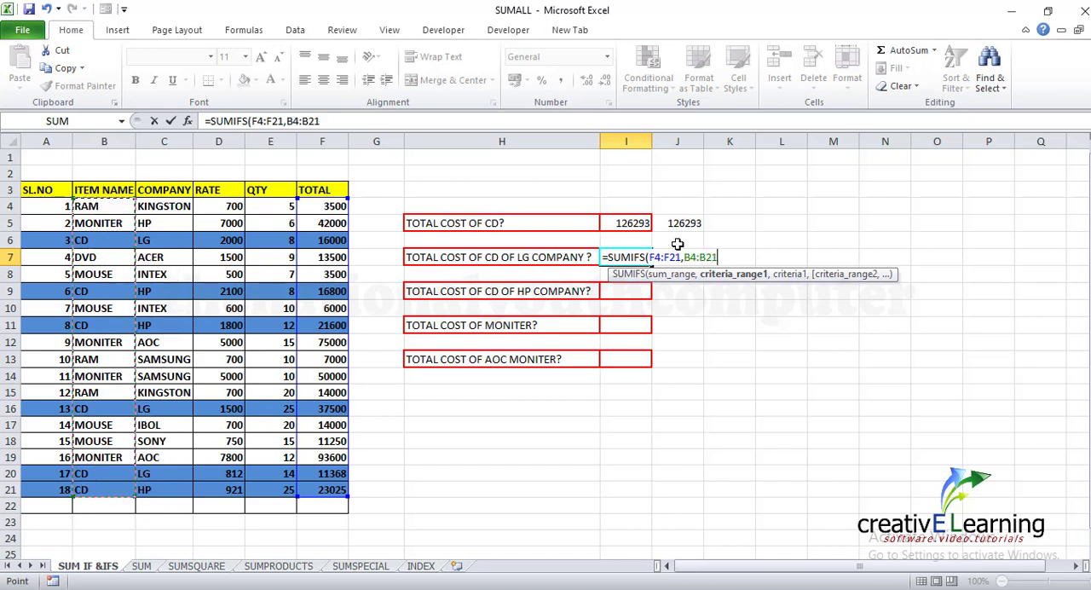
type(",")
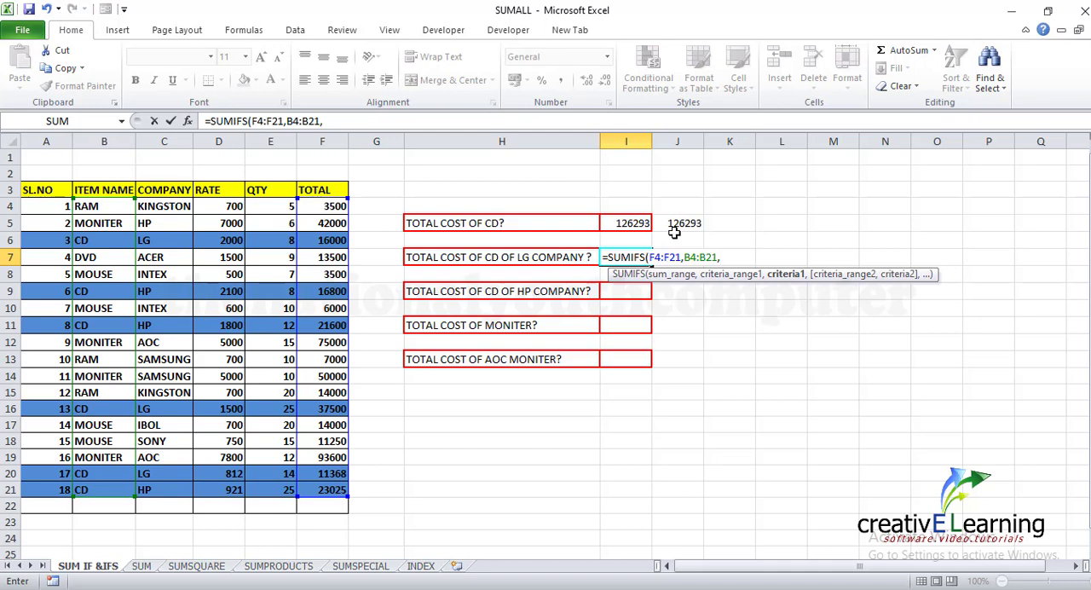
type("\"CD\",")
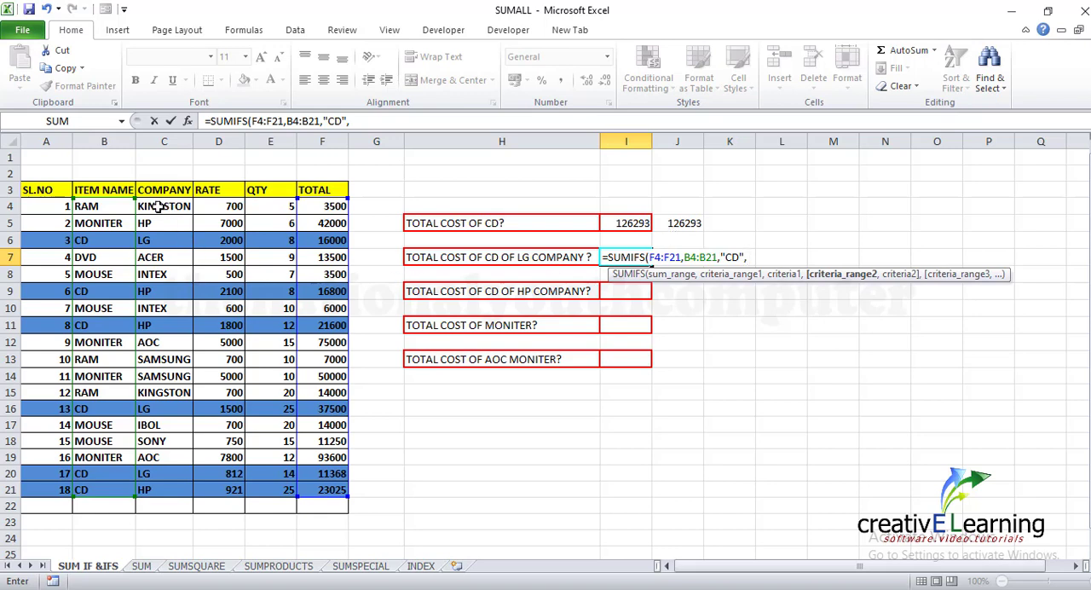
left_click_drag(159, 207, 163, 489)
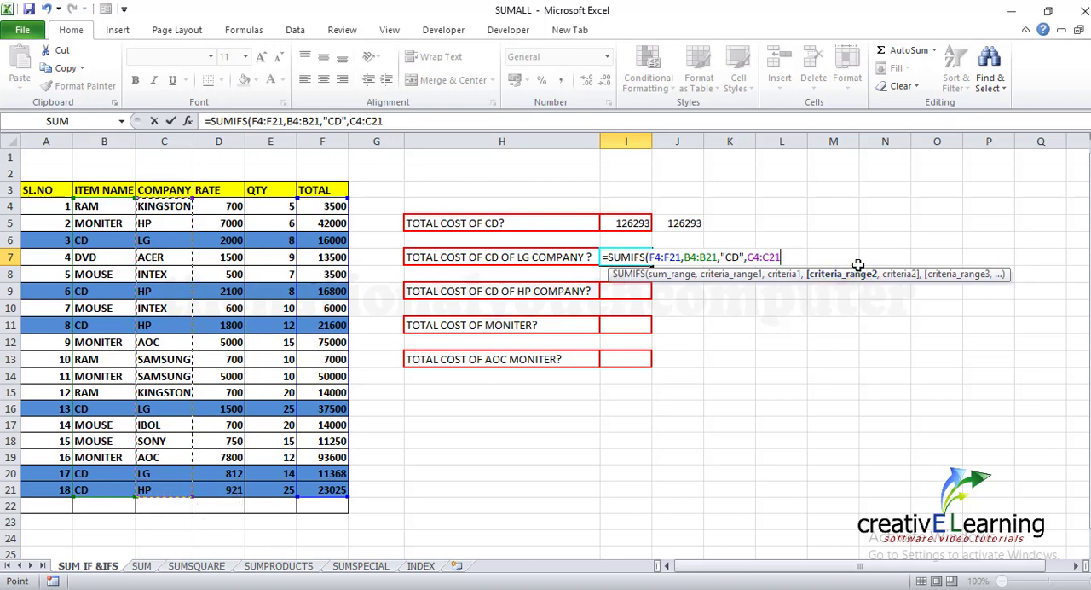
type(",\"LG")
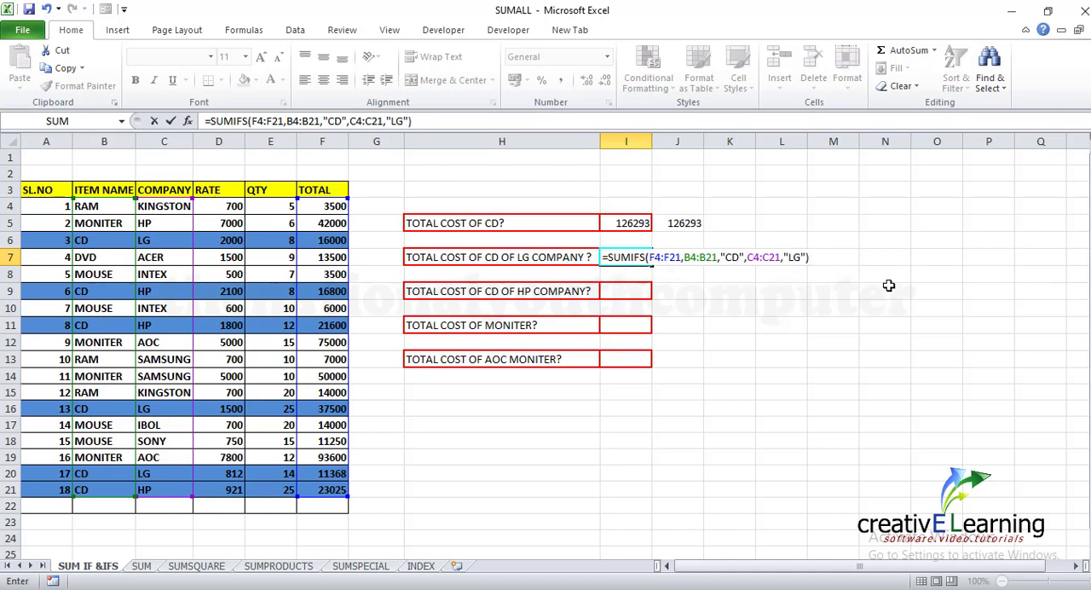
key("Return")
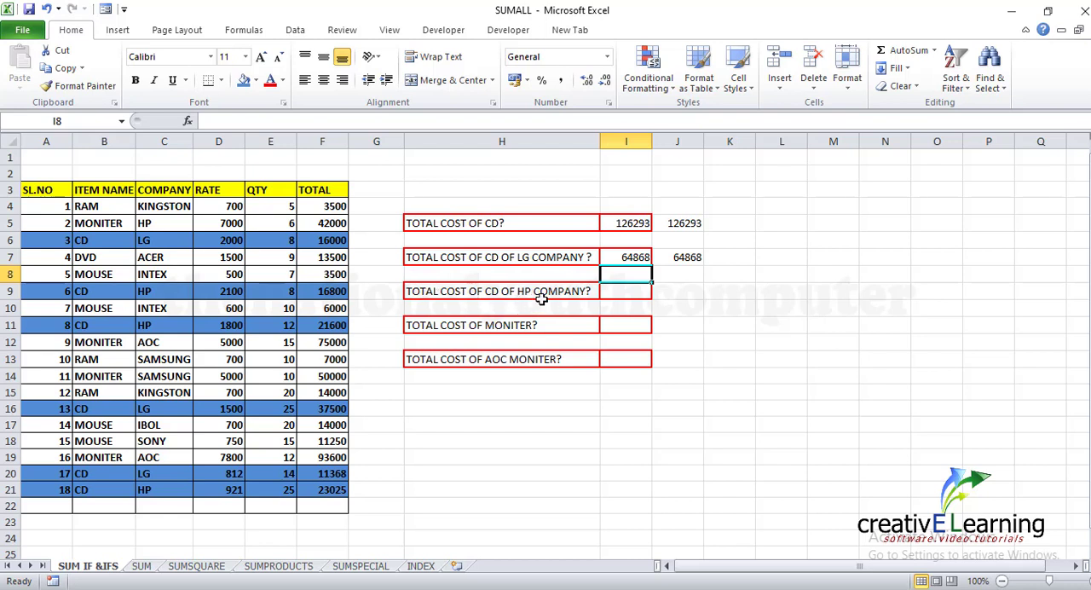
Start a SUMIFS formula in cell I9 for the HP CD cost, with F4:F21 as the sum range
left_click(622, 293)
type("=")
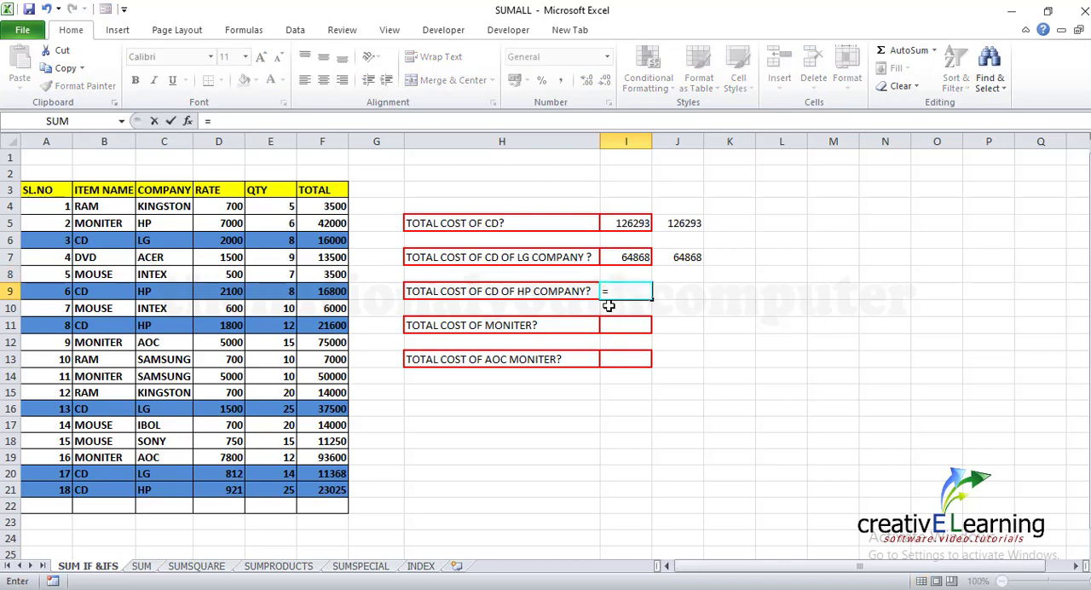
type("SUM")
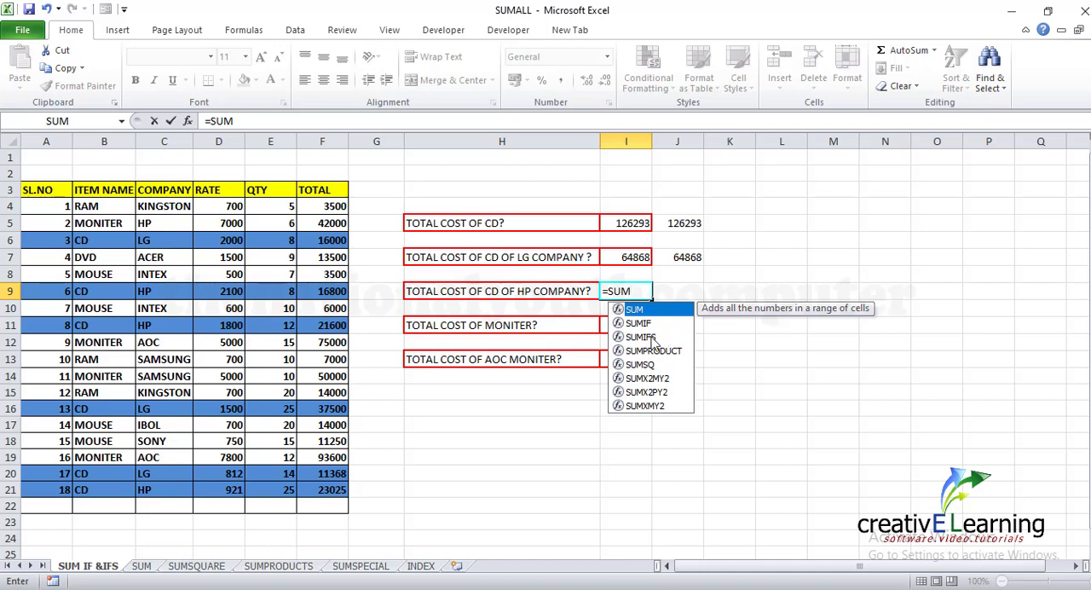
left_click(651, 339)
double_click(646, 339)
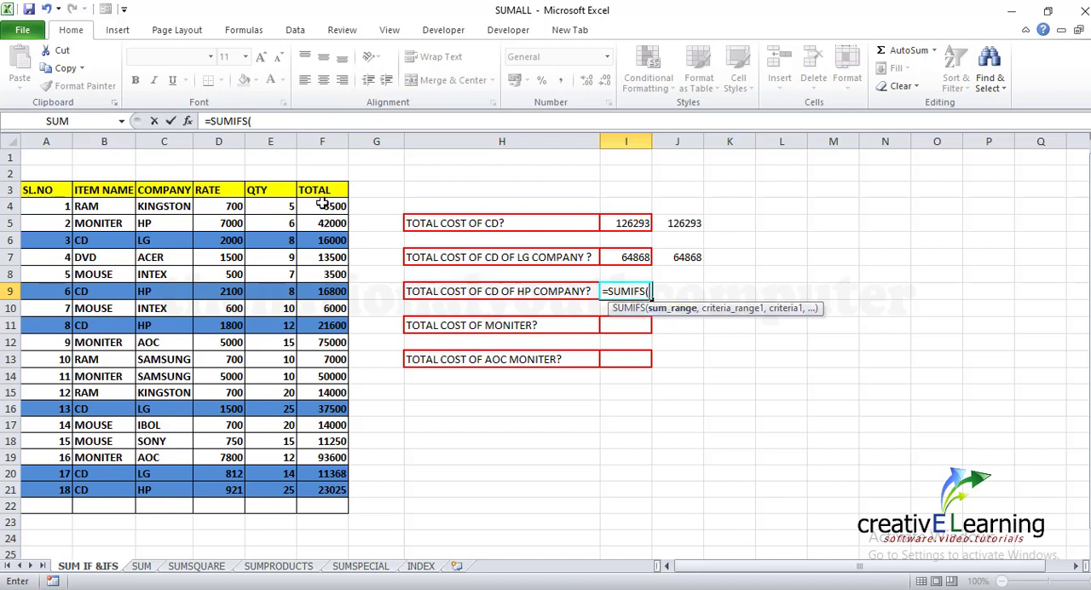
left_click_drag(324, 204, 332, 491)
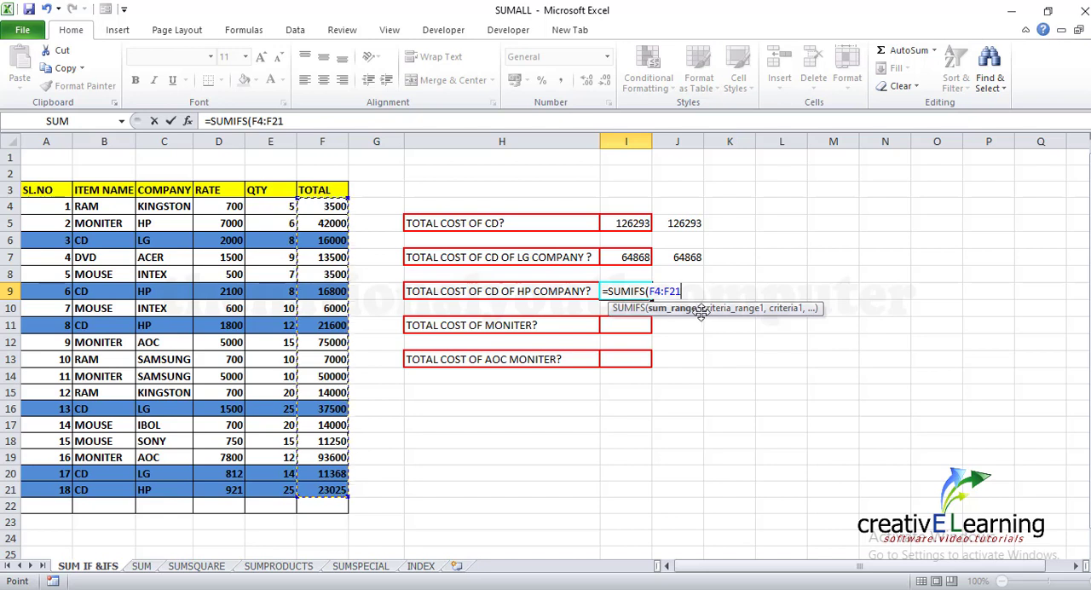
type(",")
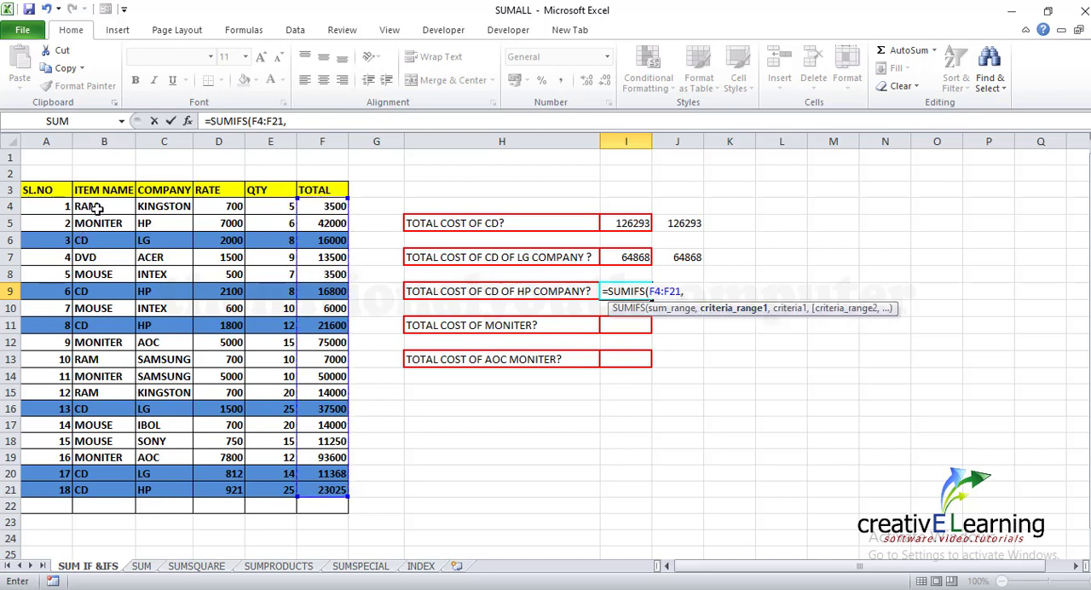
Complete the I9 formula with the criteria B4:B21 equal to "CD" and C4:C21 equal to "HP"
left_click_drag(88, 207, 100, 490)
type(",")
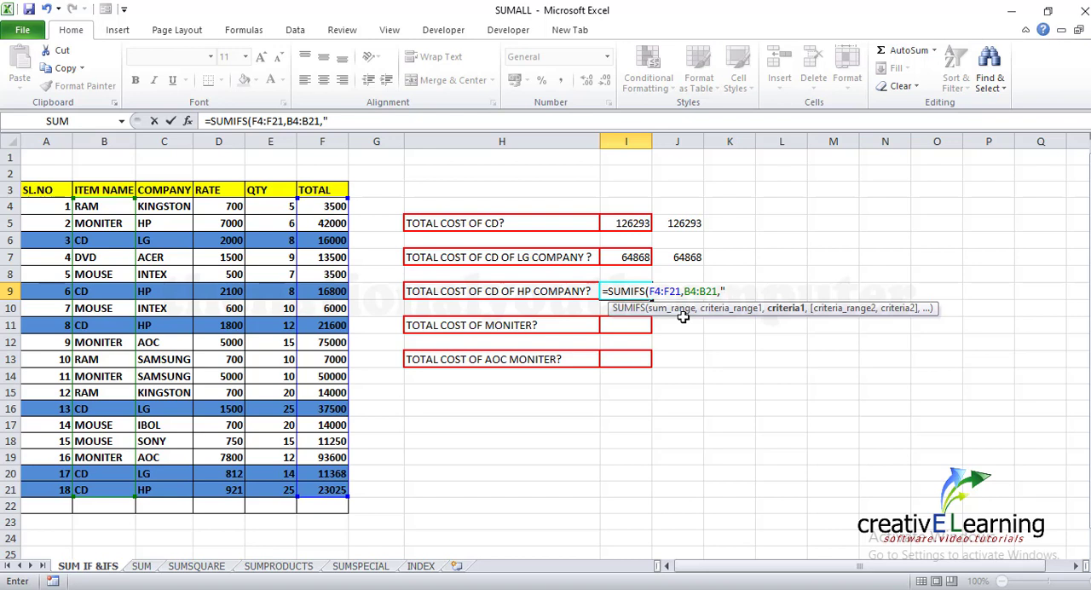
type("\"CD\",")
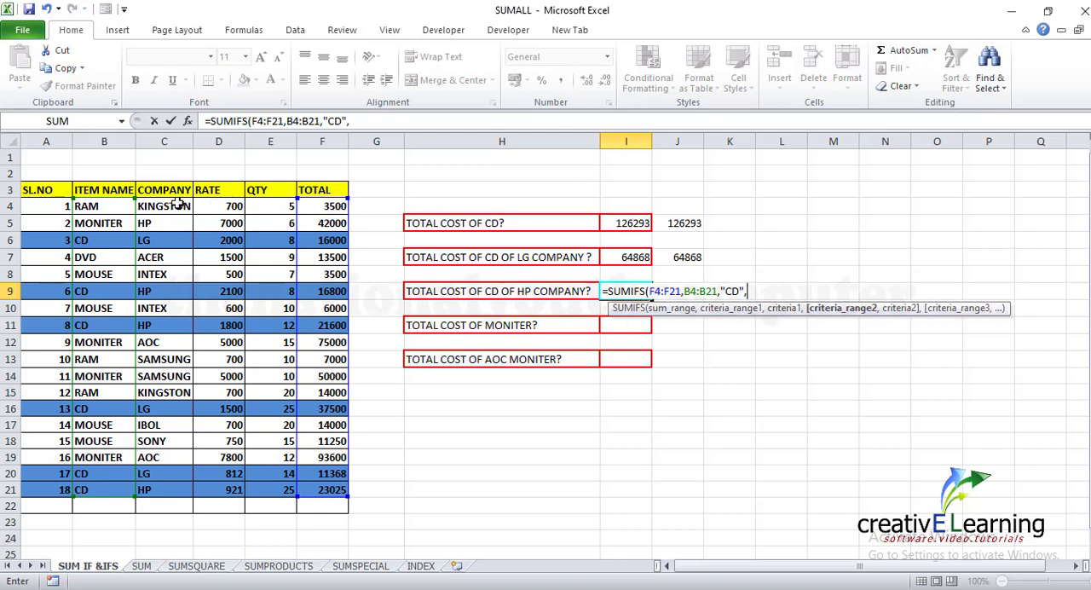
left_click_drag(182, 206, 154, 490)
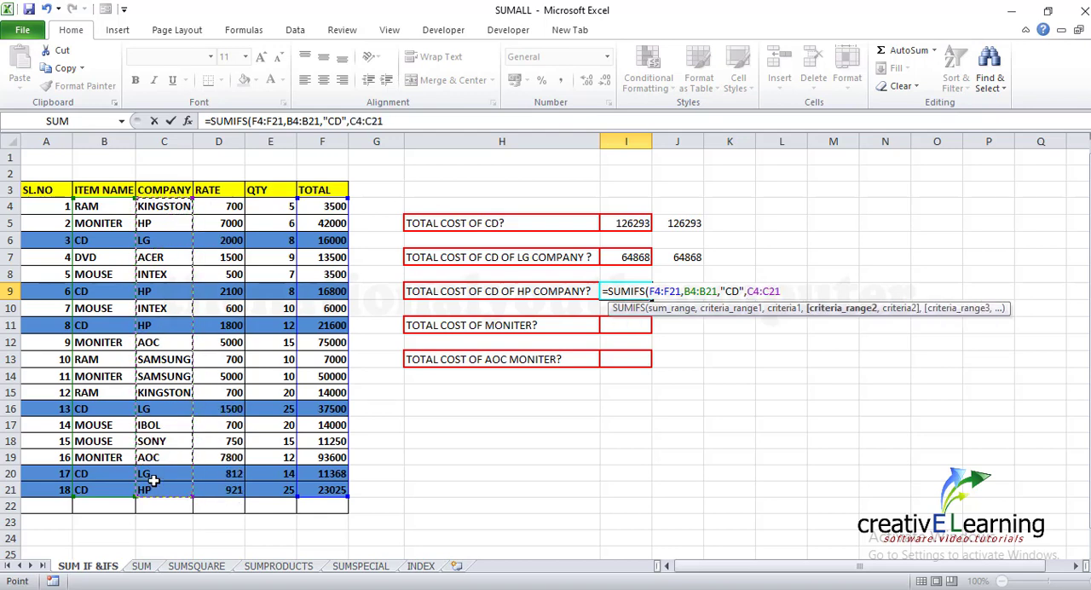
type(",")
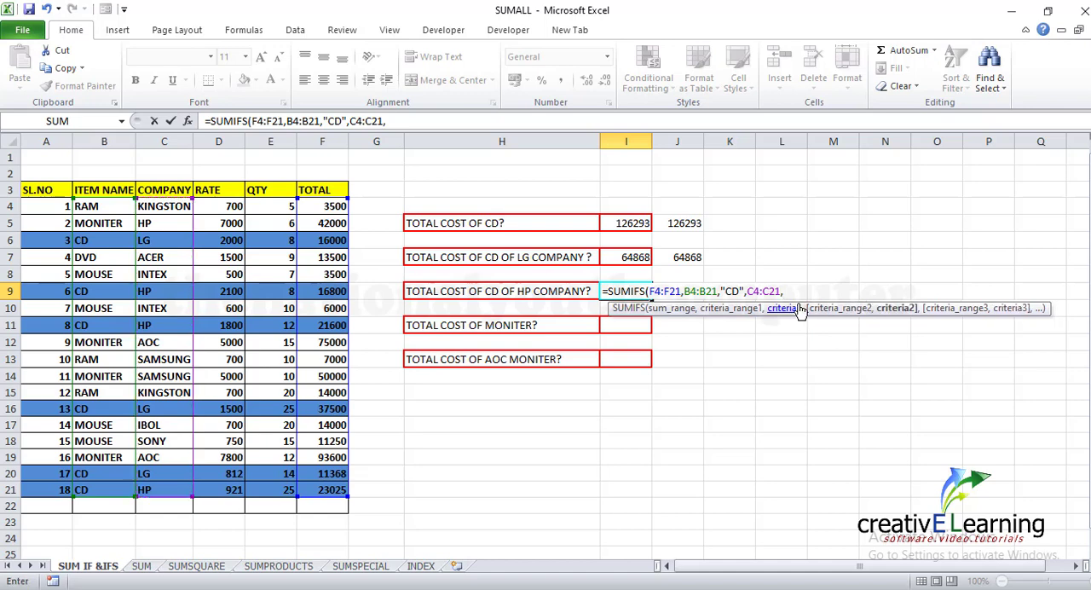
type("\"HP")
key("Return")
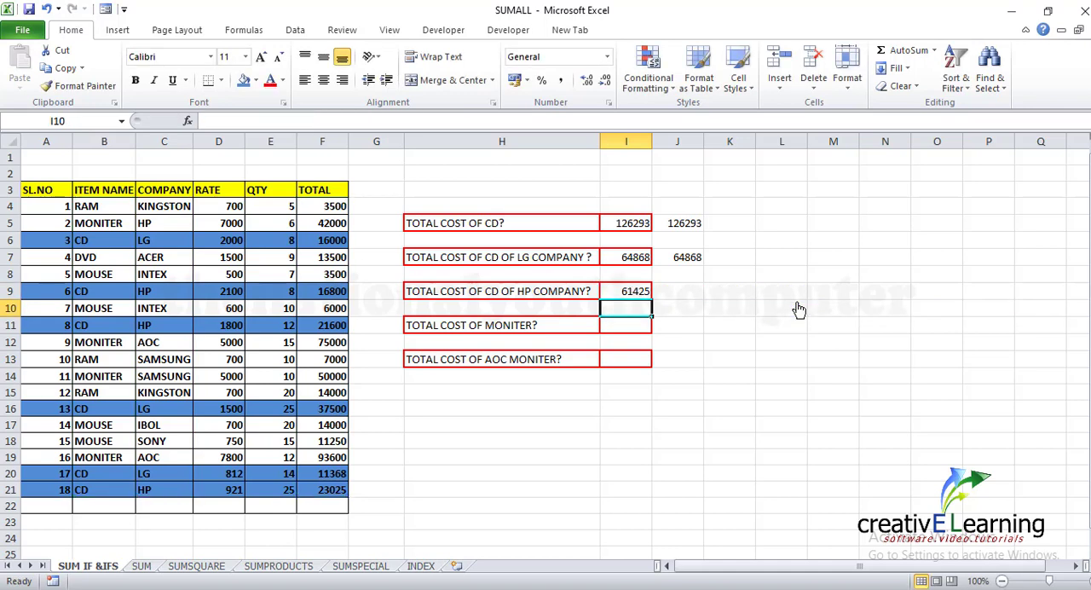
Start a SUMIF formula in cell I11 for the total monitor cost, with B4:B21 as the criteria range
left_click(613, 325)
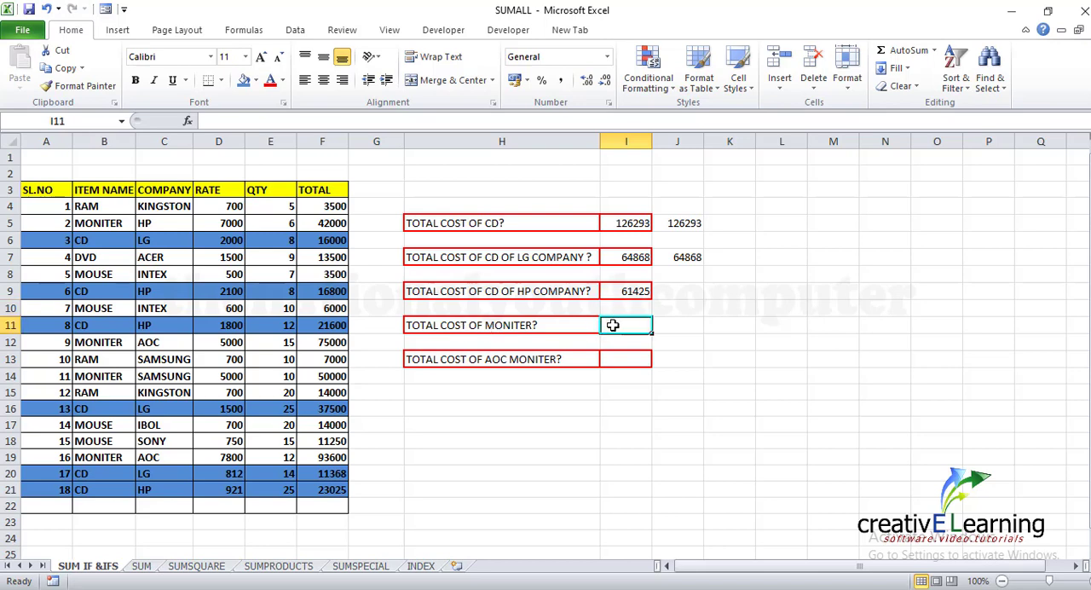
type("=SUMIF")
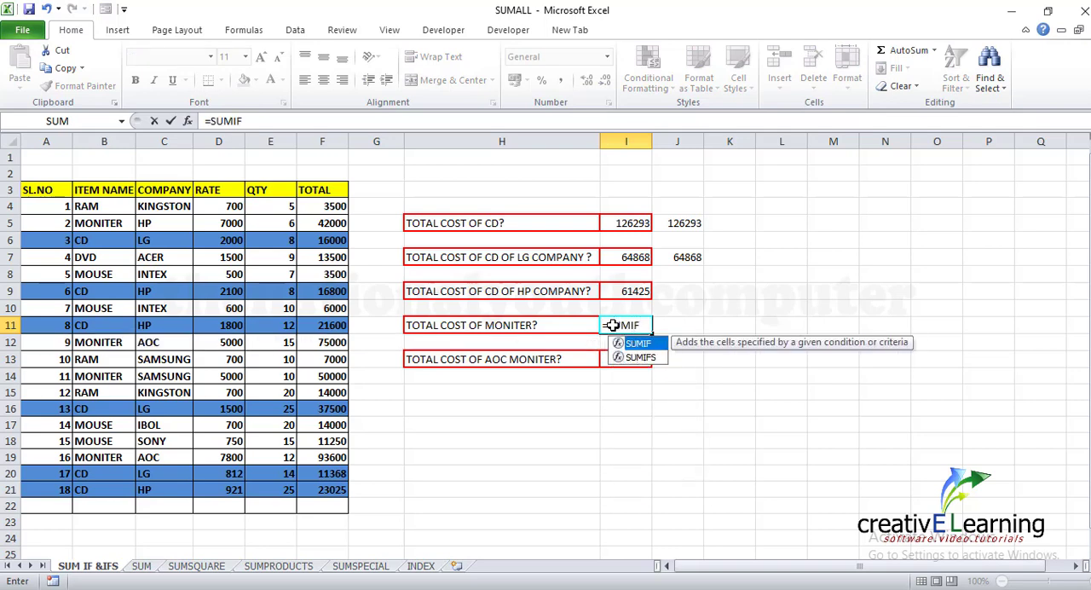
type("(")
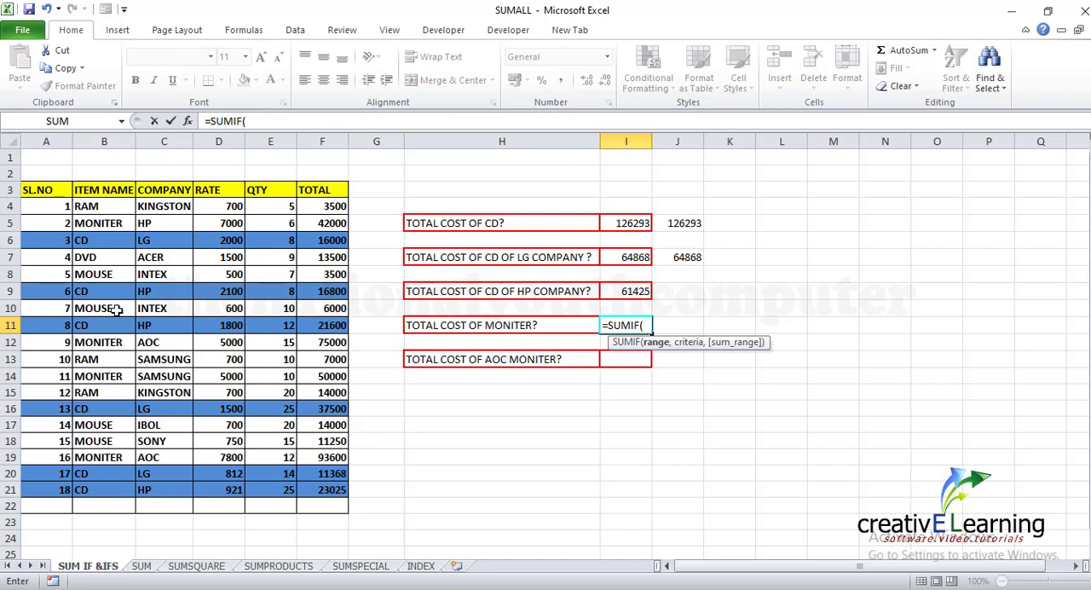
left_click(103, 209)
left_click_drag(103, 209, 101, 480)
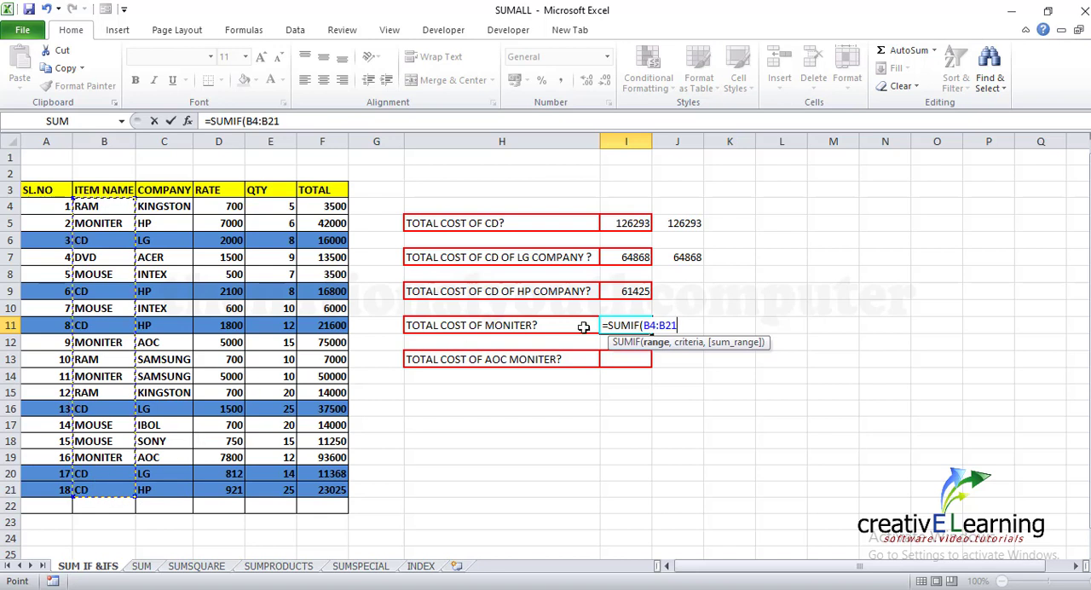
type(",")
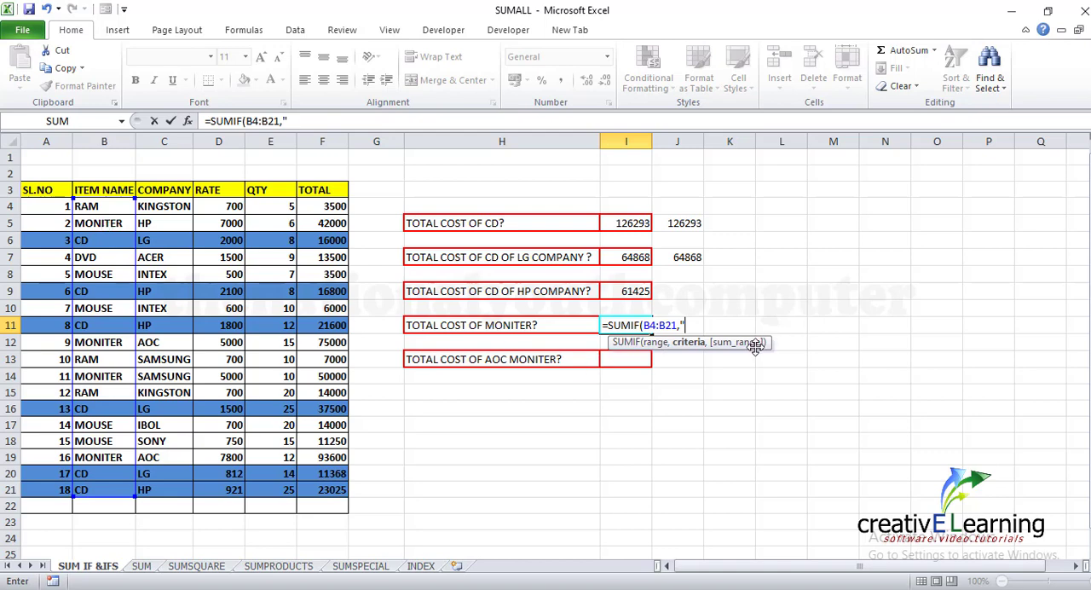
Complete the I11 formula with the criterion "MONITET" and F4:F21 as the sum range
type("MONITET")
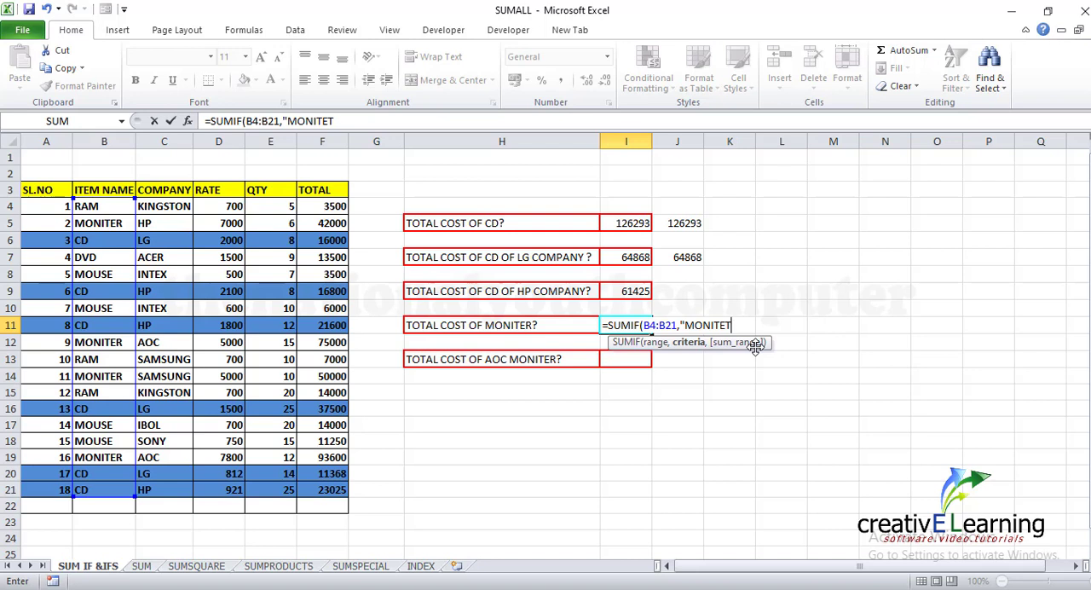
type("\",")
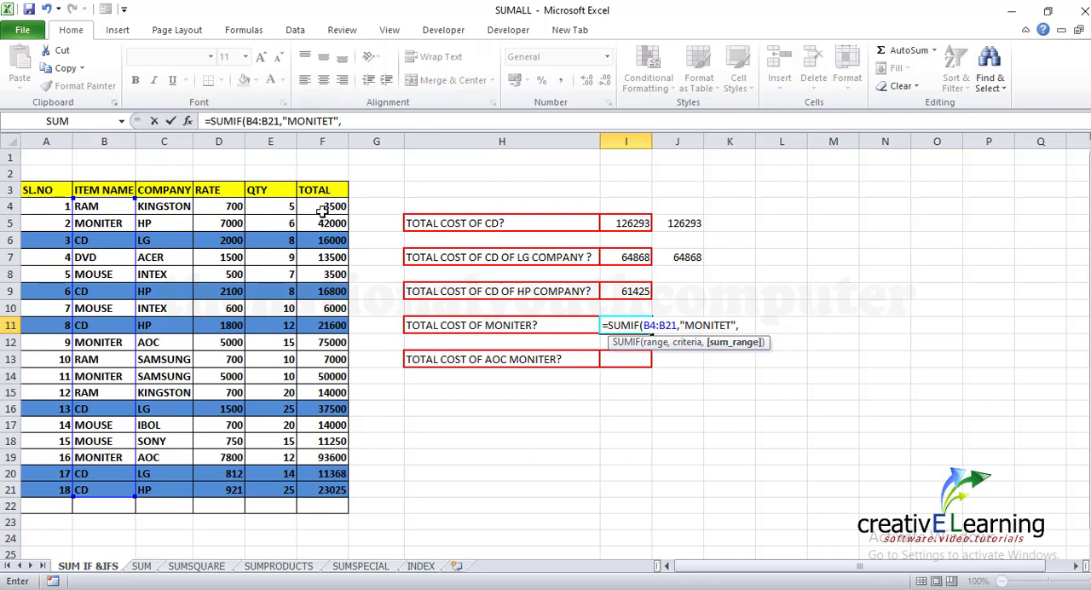
left_click_drag(322, 211, 326, 493)
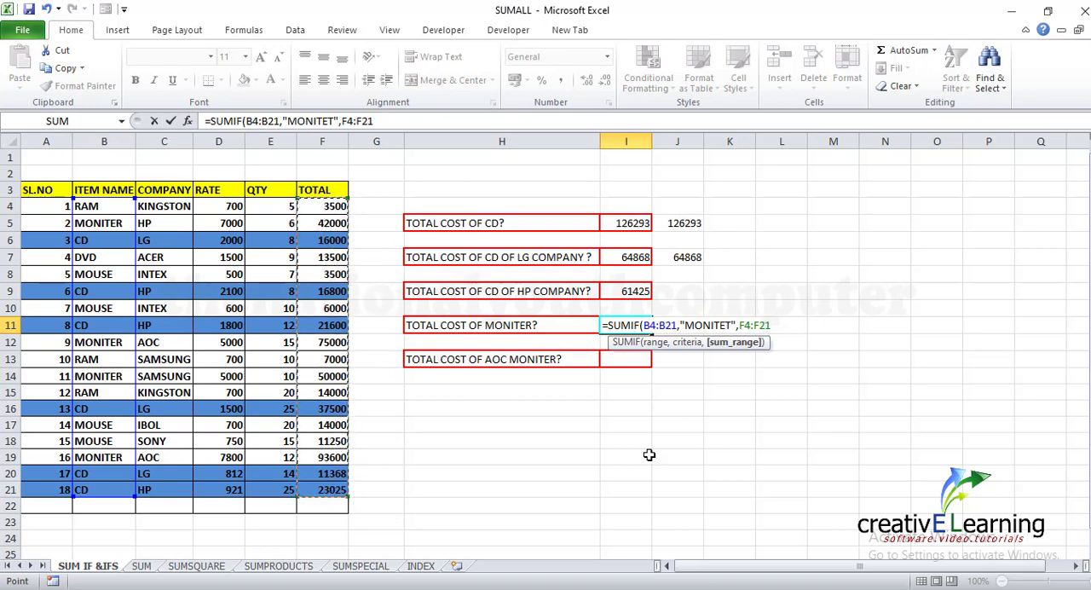
key("Return")
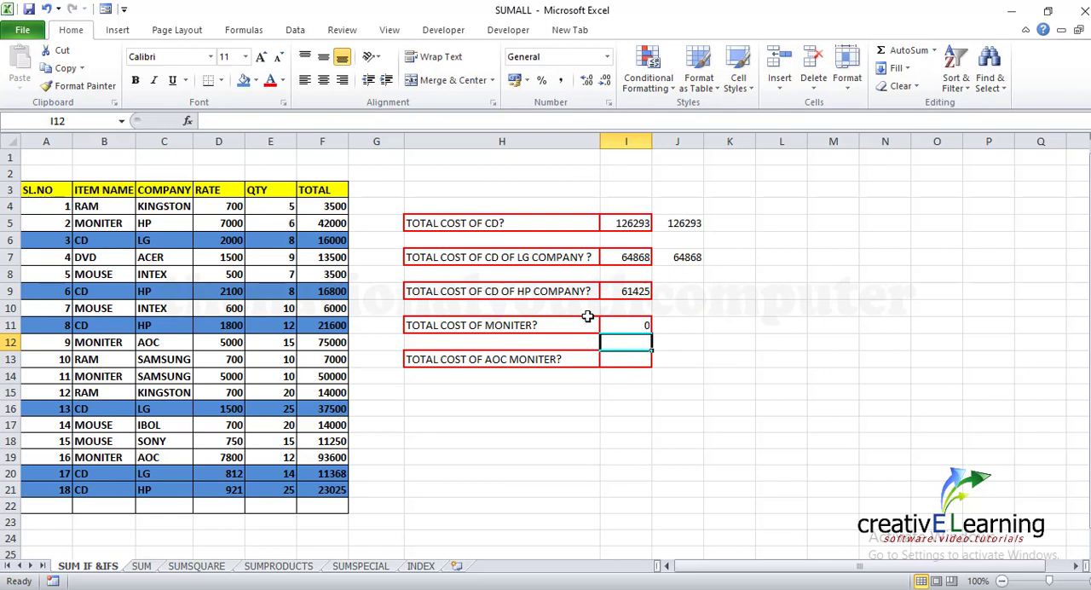
Correct the criterion in the I11 SUMIF formula to "MONITER"
left_click(633, 331)
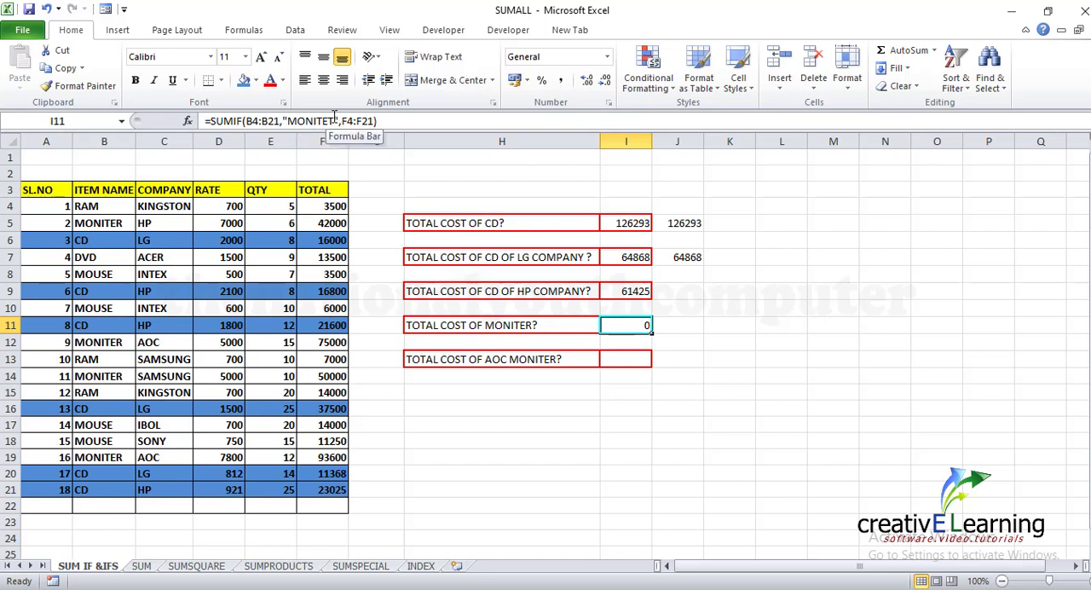
left_click(334, 120)
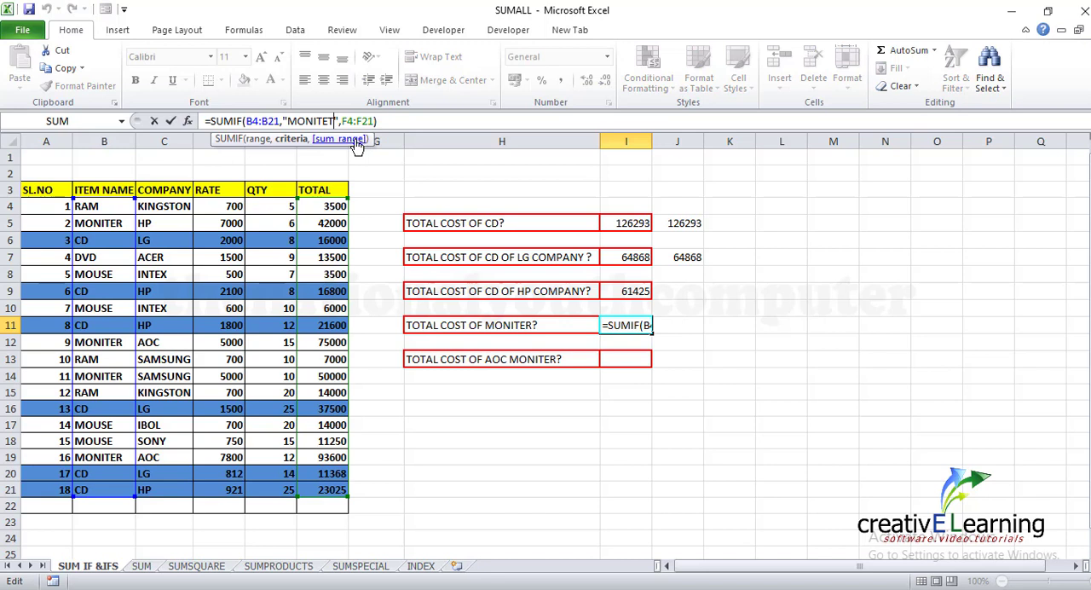
key("BackSpace")
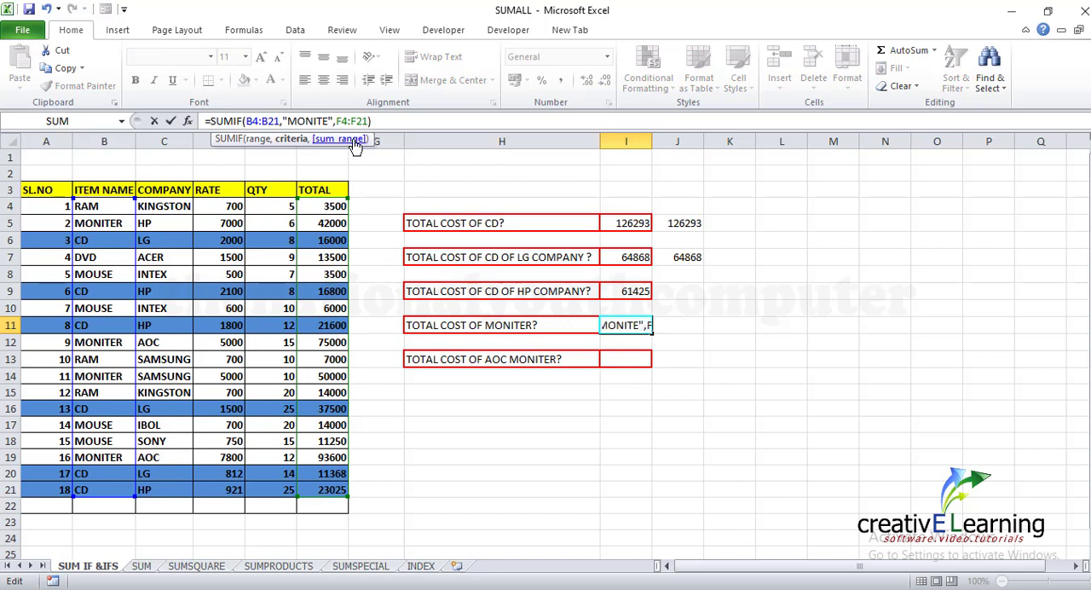
type("R")
key("Return")
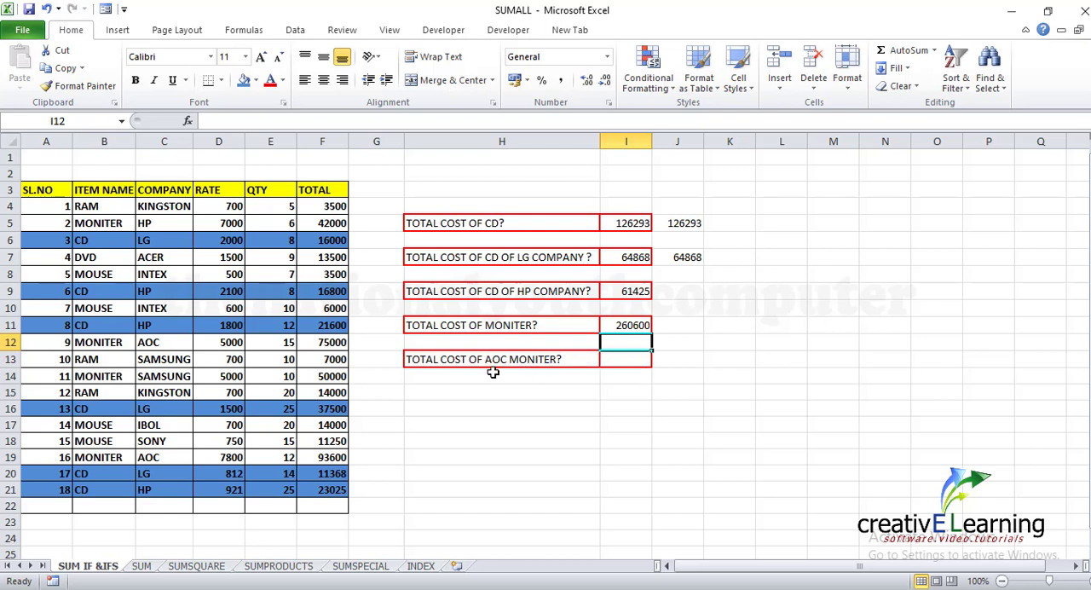
Start a SUMIFS formula in cell I13 for the AOC monitor cost, with F4:F21 as the sum range
left_click(619, 361)
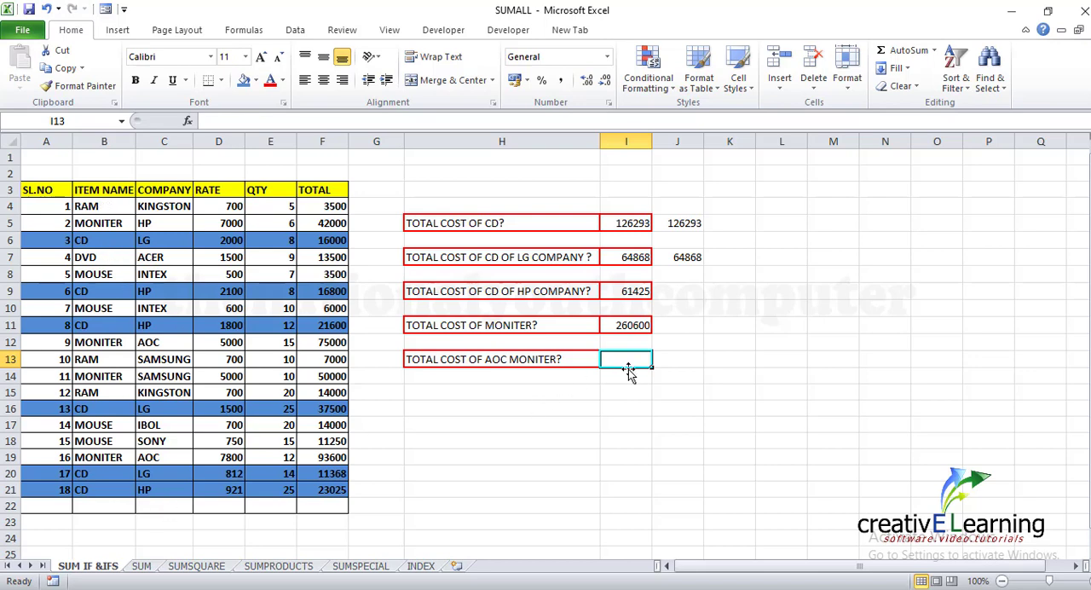
type("=SUMI")
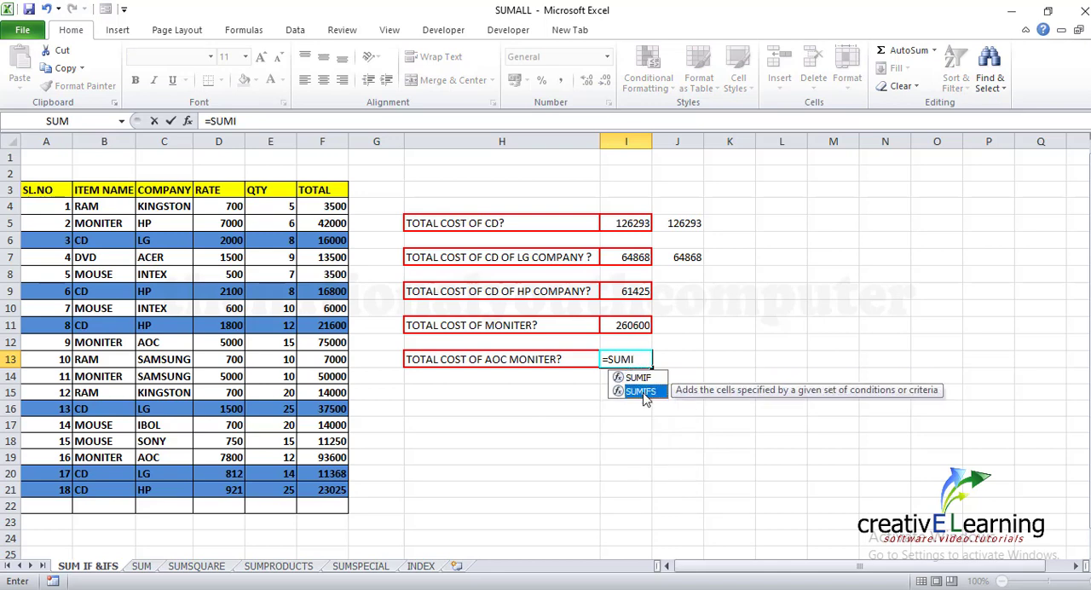
double_click(645, 394)
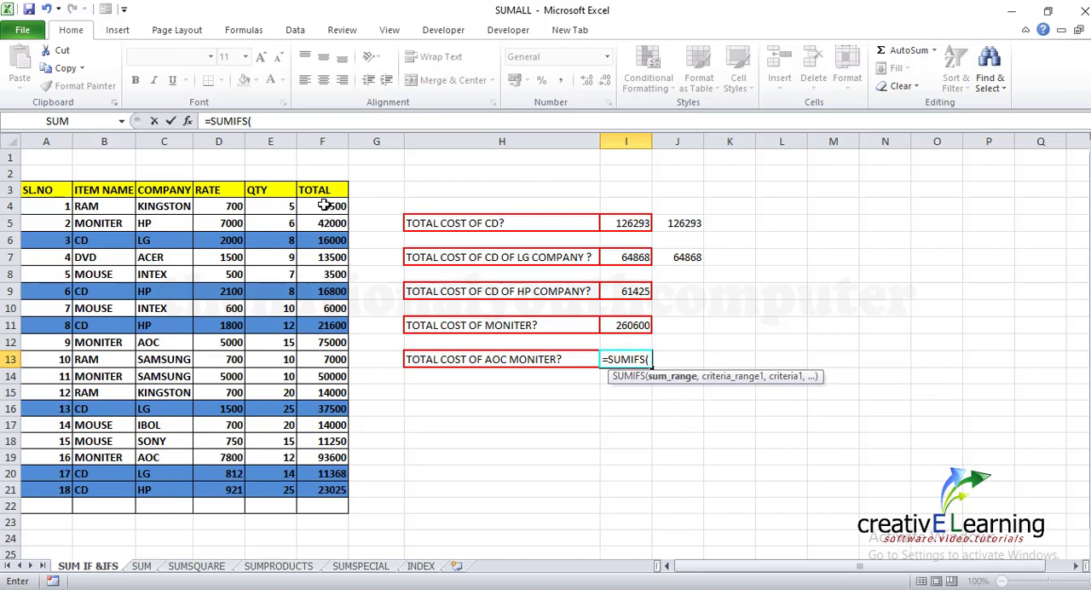
left_click_drag(324, 206, 324, 489)
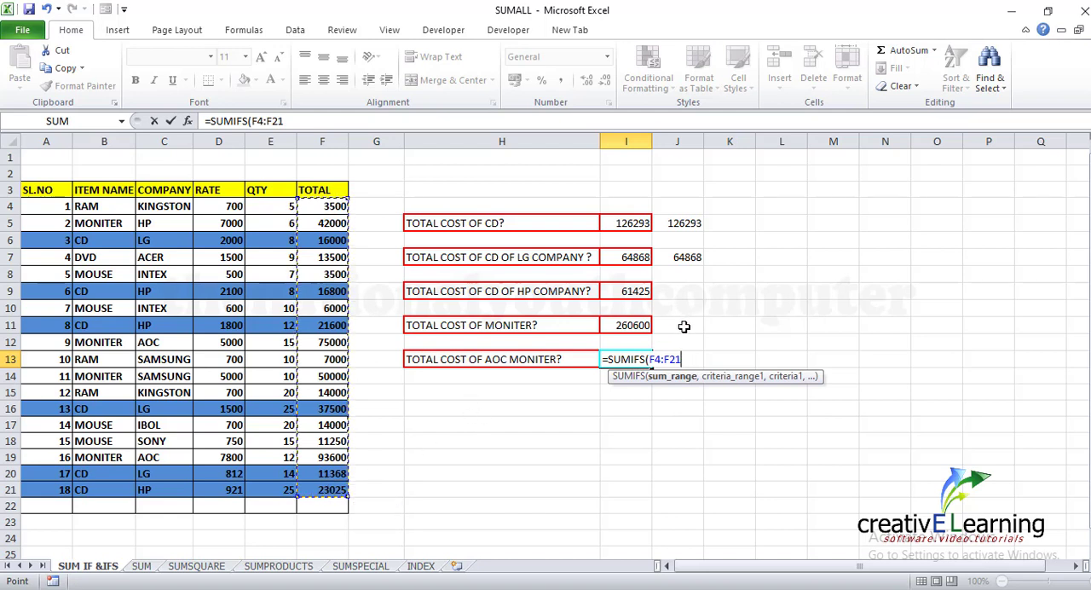
type(",")
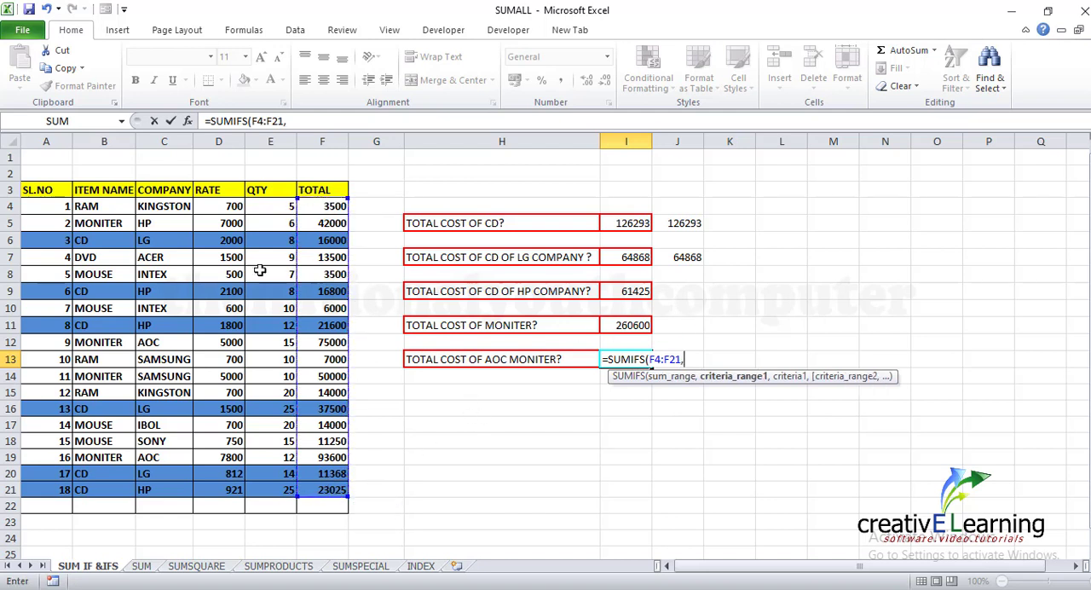
Complete the I13 formula with the criteria B4:B21 equal to "MONITER" and C4:C21 equal to "AOC"
left_click_drag(98, 206, 102, 490)
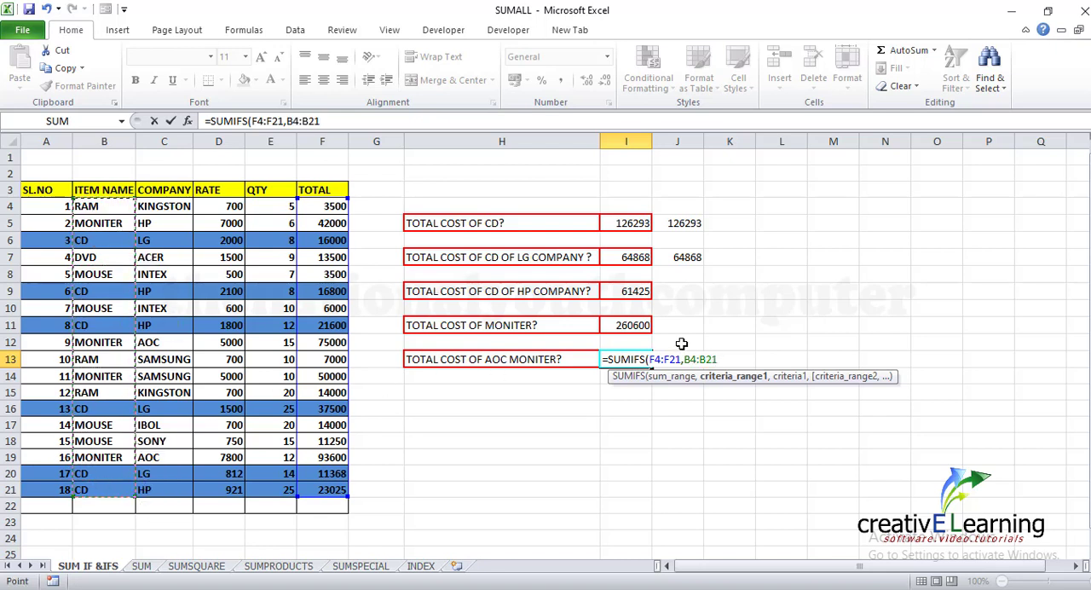
type(",\"MONITER")
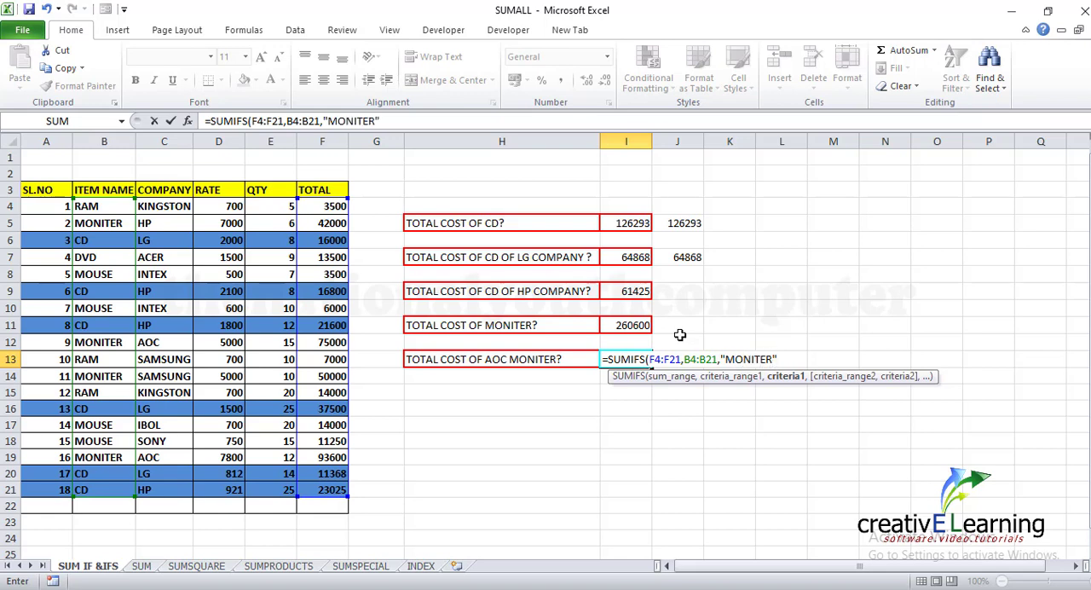
type(",")
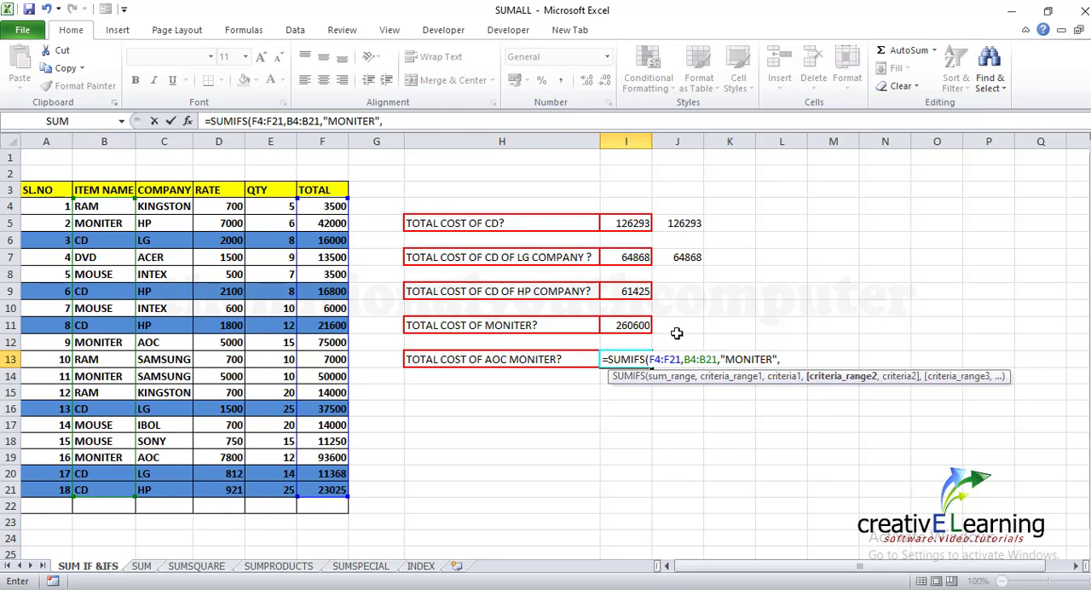
left_click_drag(160, 207, 155, 481)
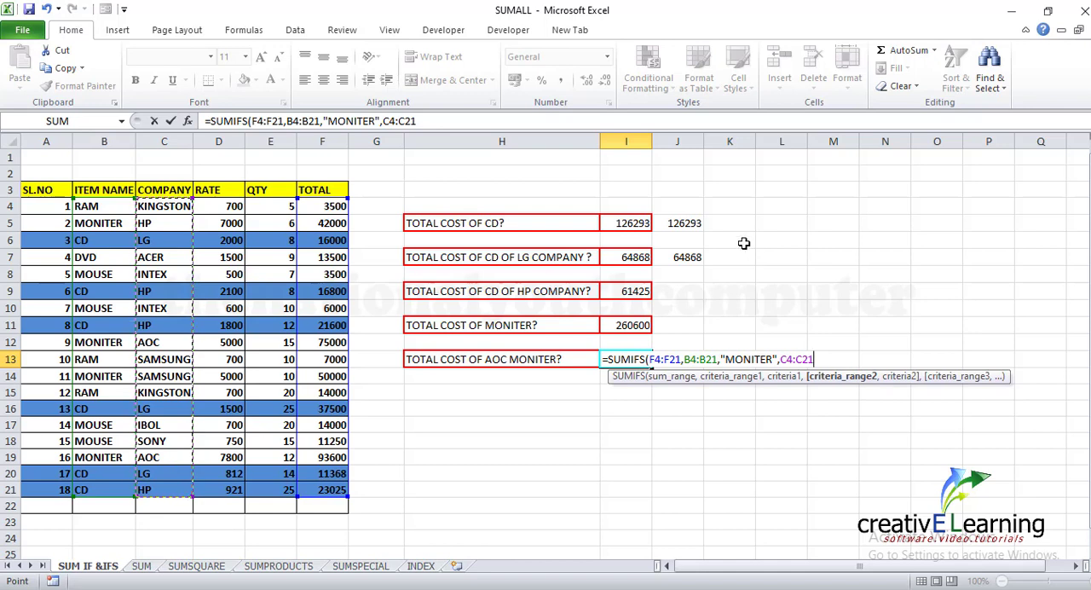
type(",")
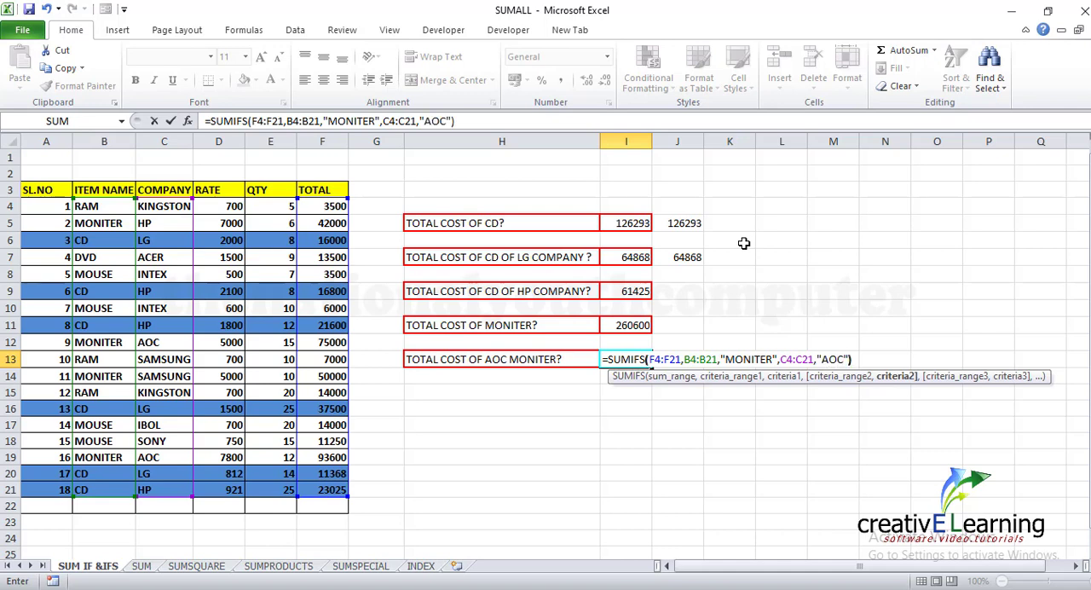
type("\"AOC\")")
key("Return")
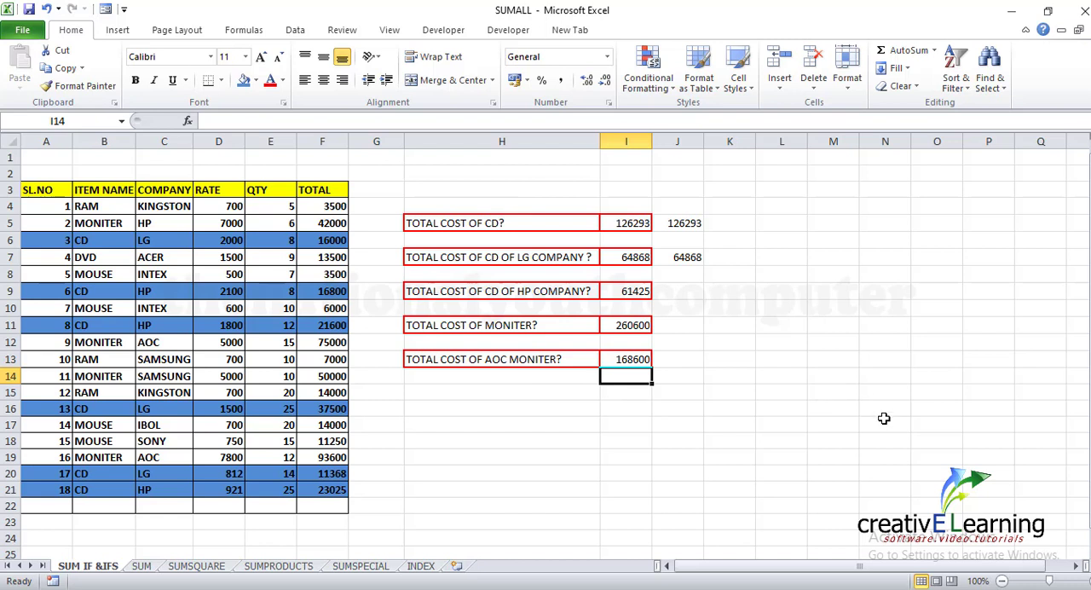
left_click(757, 365)
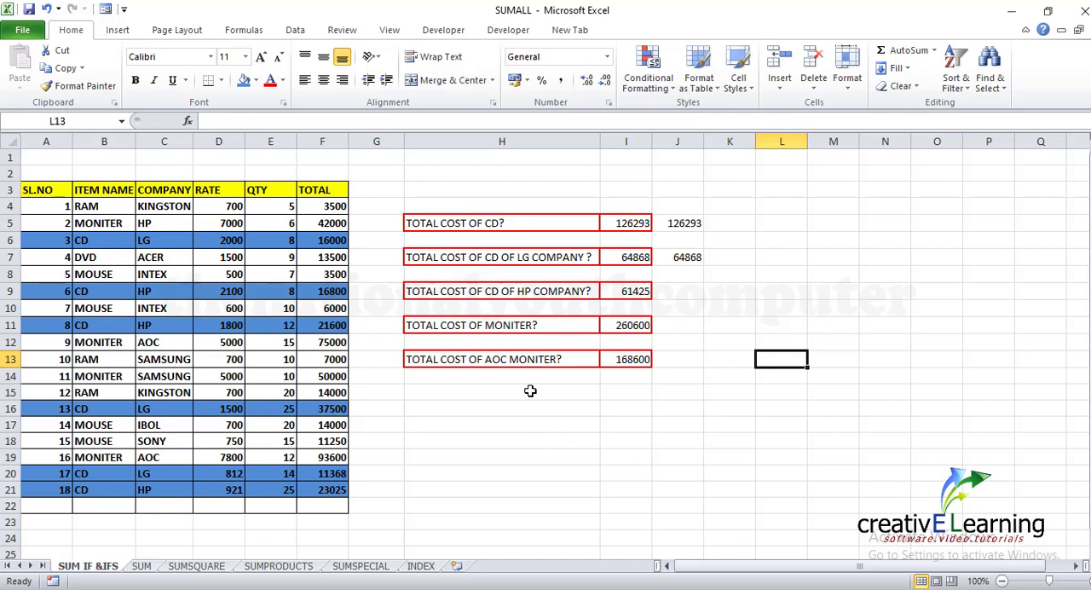
left_click(617, 359)
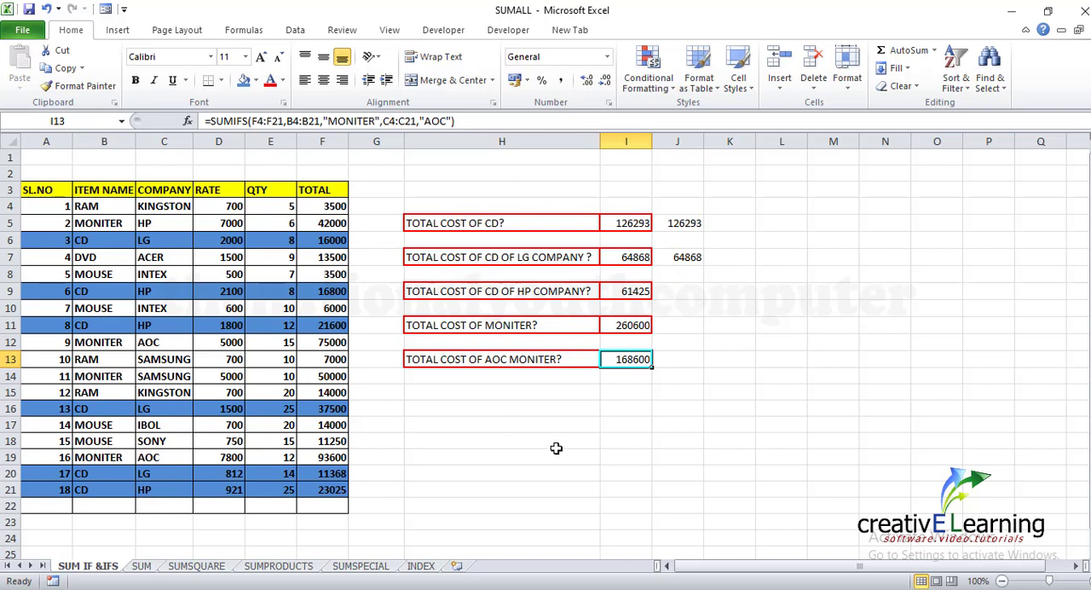
On the INDEX sheet, fill the SUMIF and SUMIFS rows (D9:E10) with light green
left_click(420, 566)
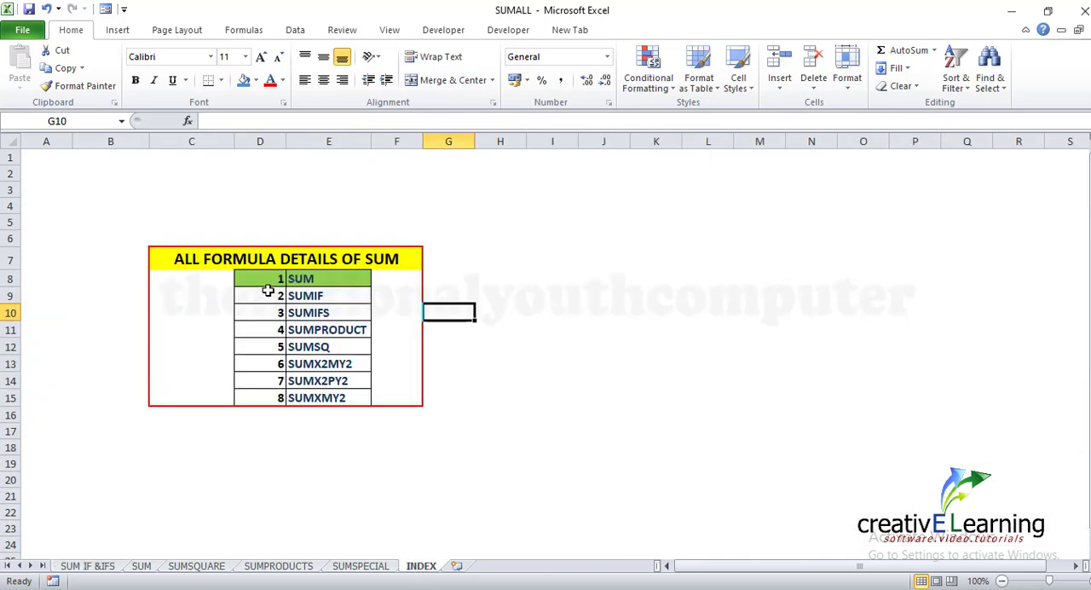
left_click_drag(268, 291, 312, 311)
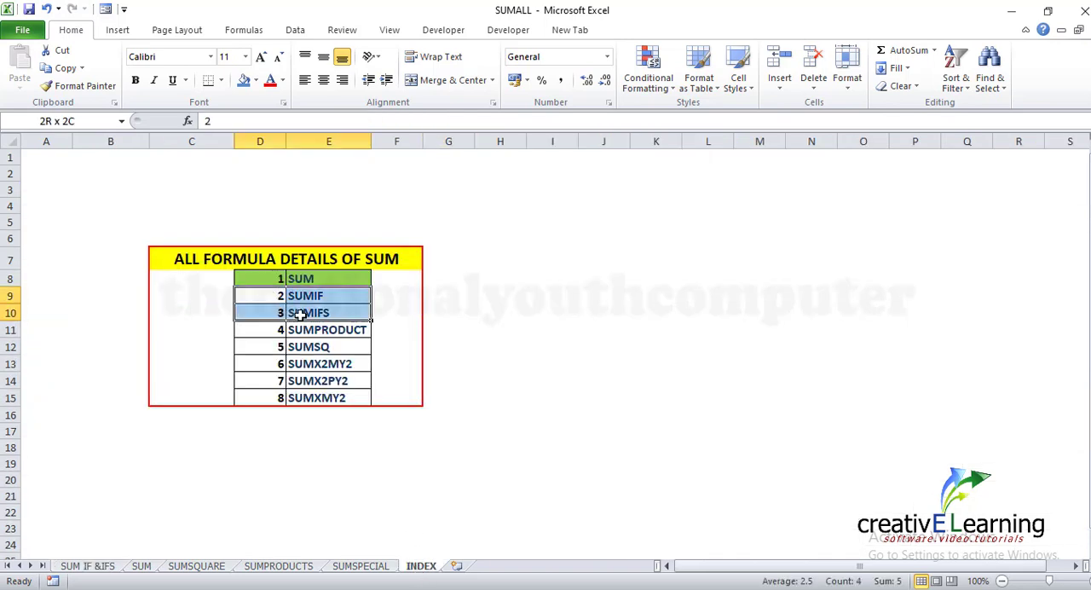
left_click(255, 80)
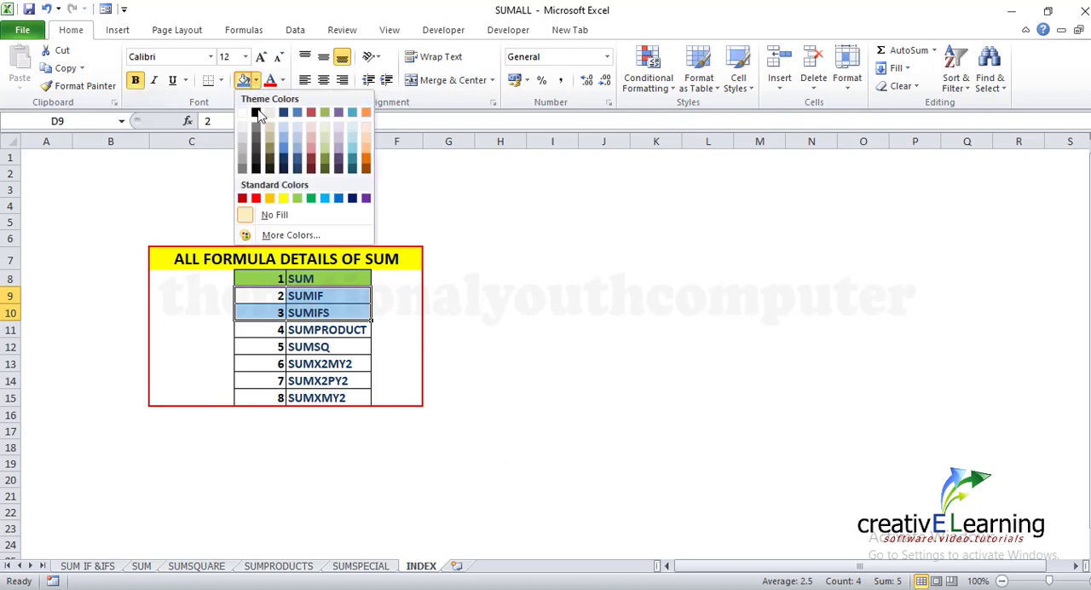
left_click(296, 199)
left_click(546, 363)
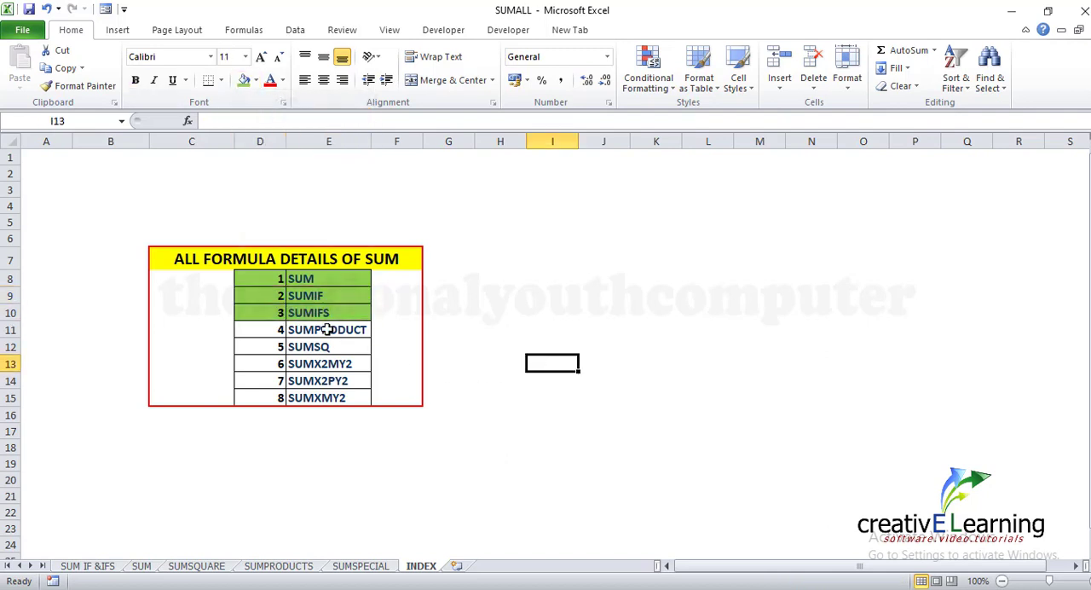
On the SUMPRODUCTS sheet, enter the header TOTAL in cell F1 beside the QNTY column
left_click(277, 567)
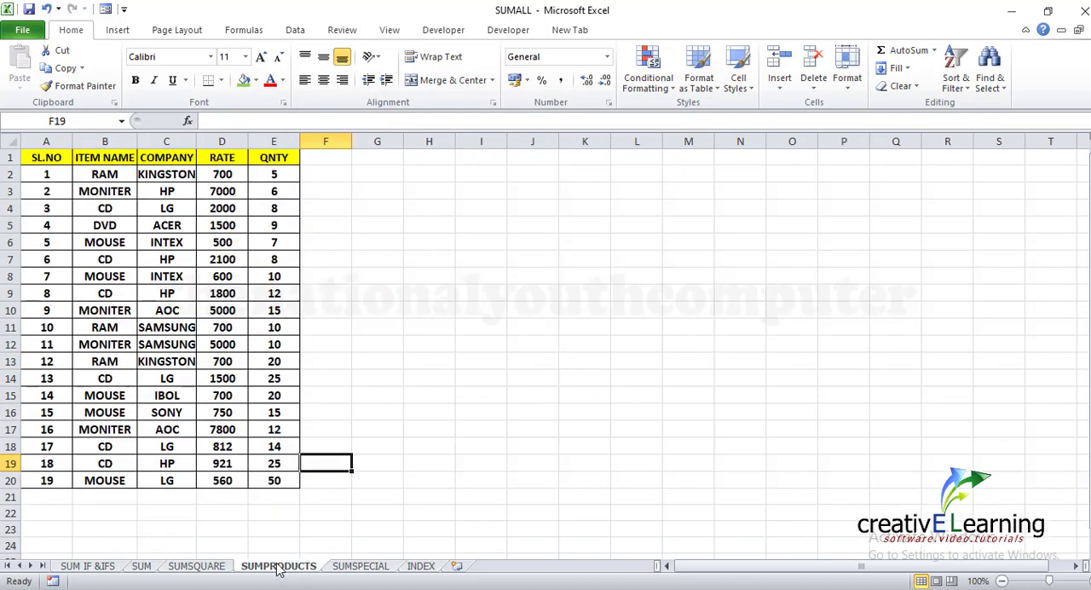
left_click(529, 372)
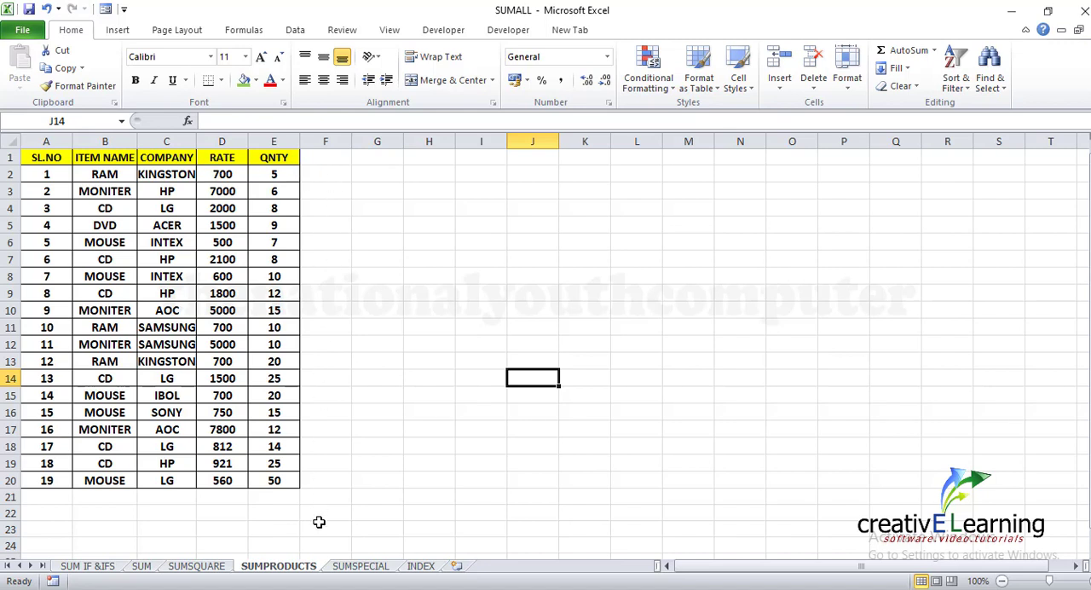
left_click(333, 158)
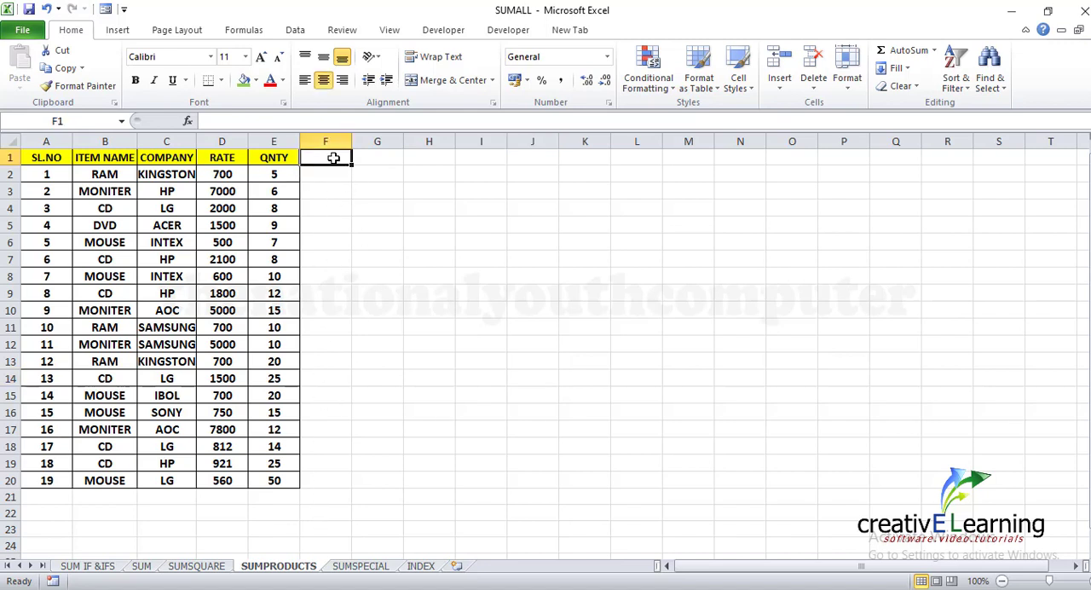
type("T")
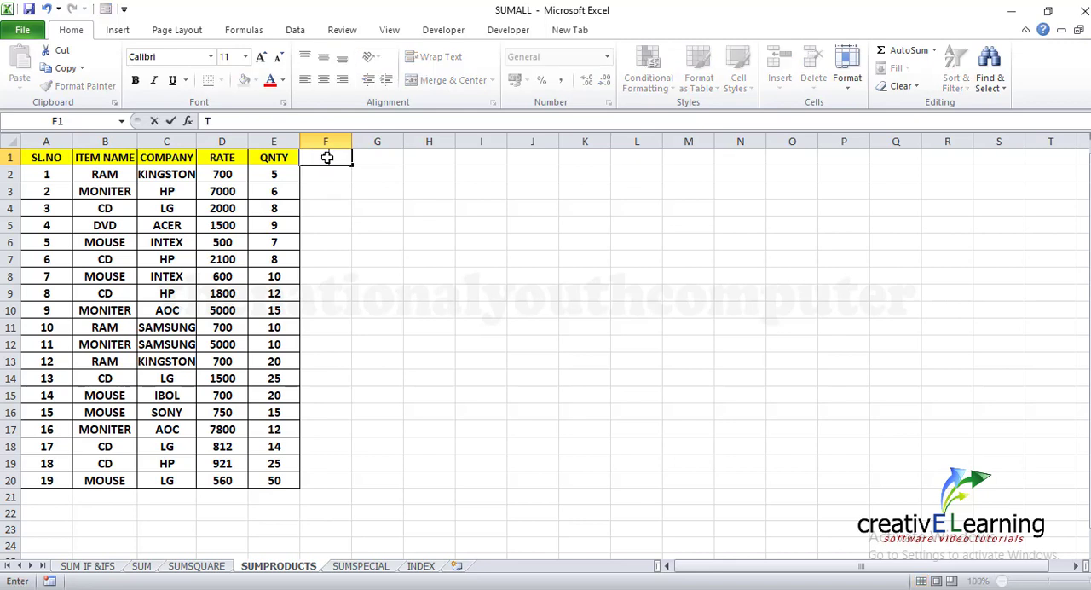
type("OTAL")
left_click(325, 177)
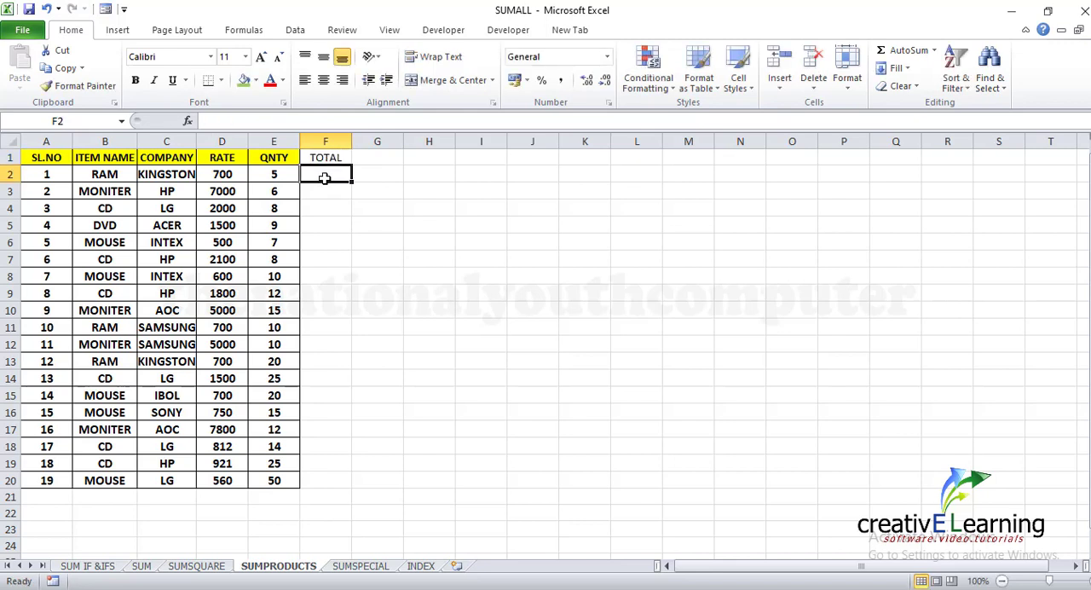
Enter the formula =D2*E2 in F2 and fill it down the TOTAL column to F20
type("=")
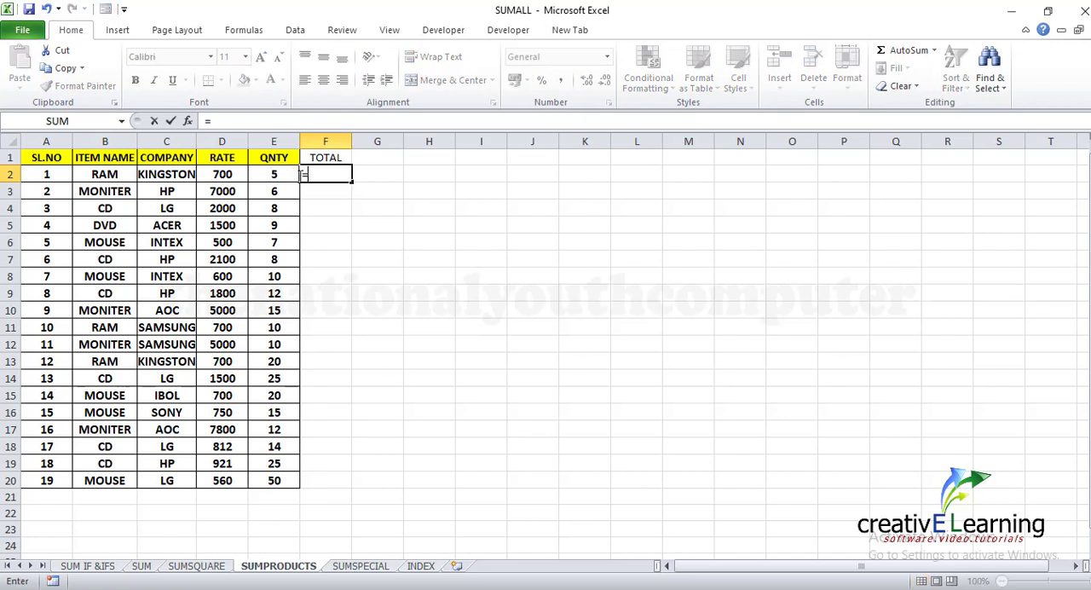
left_click(232, 174)
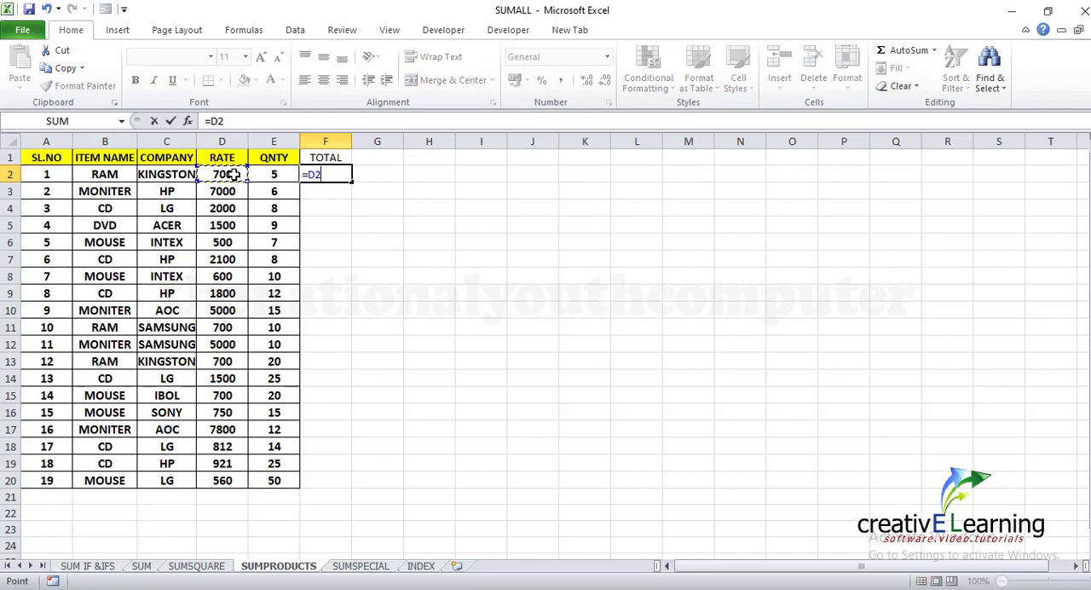
type("*")
left_click(269, 177)
key("Return")
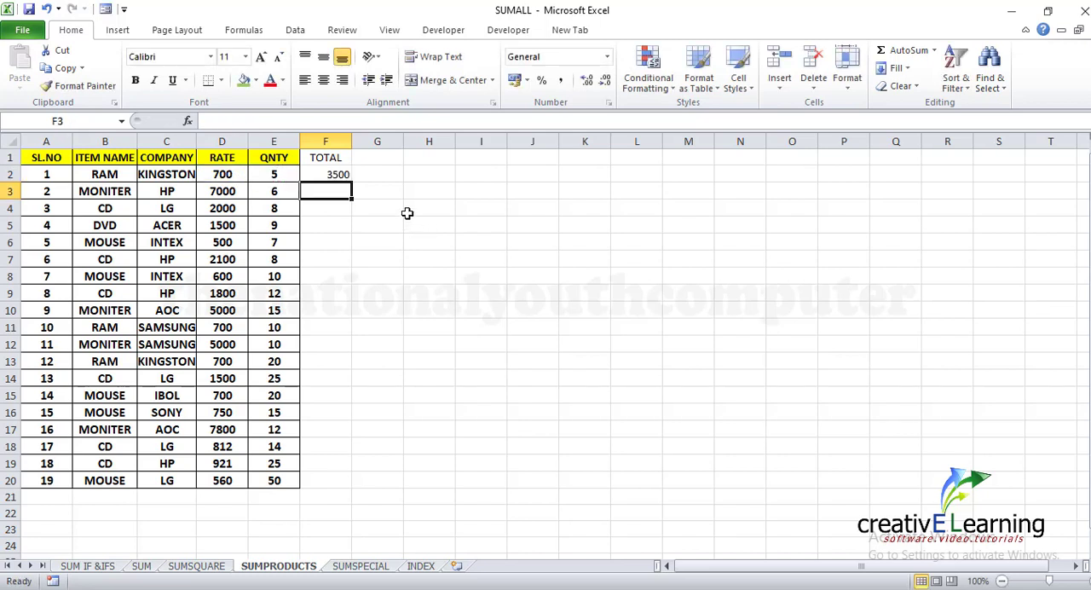
left_click(333, 175)
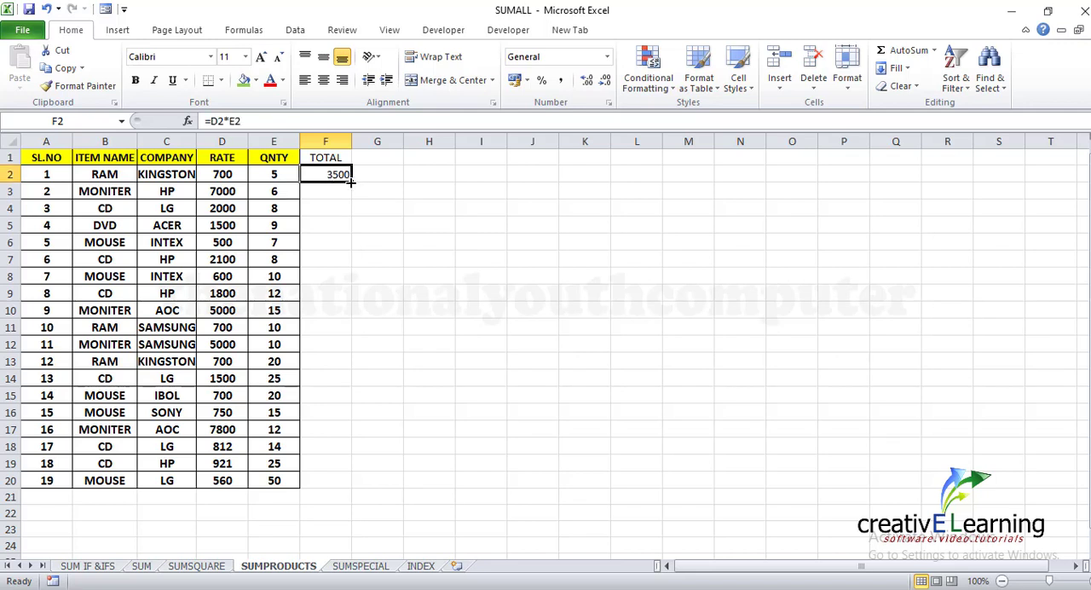
left_click_drag(349, 180, 349, 485)
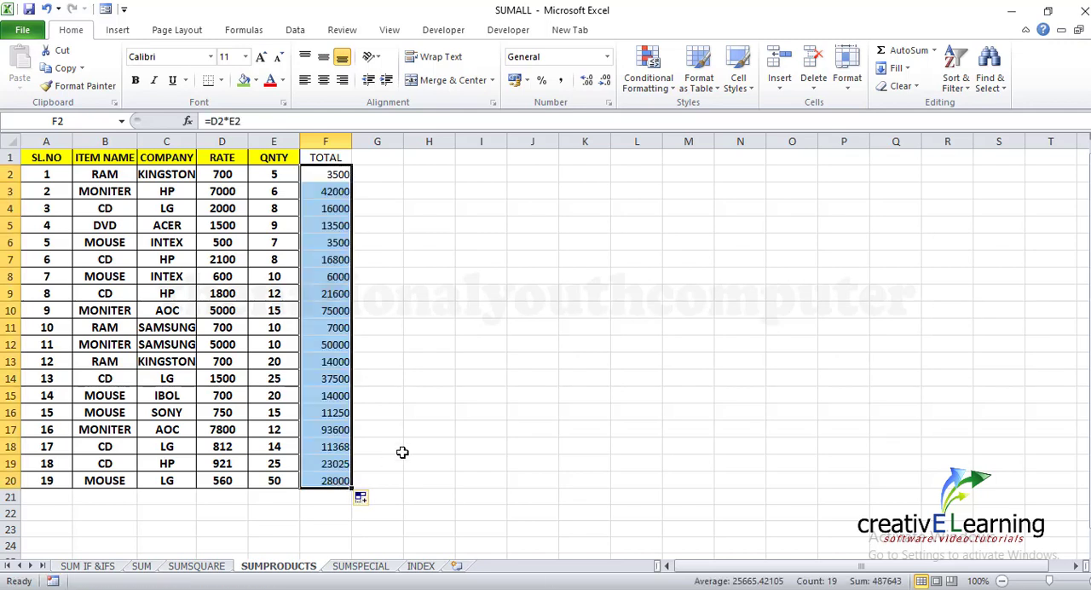
left_click(410, 423)
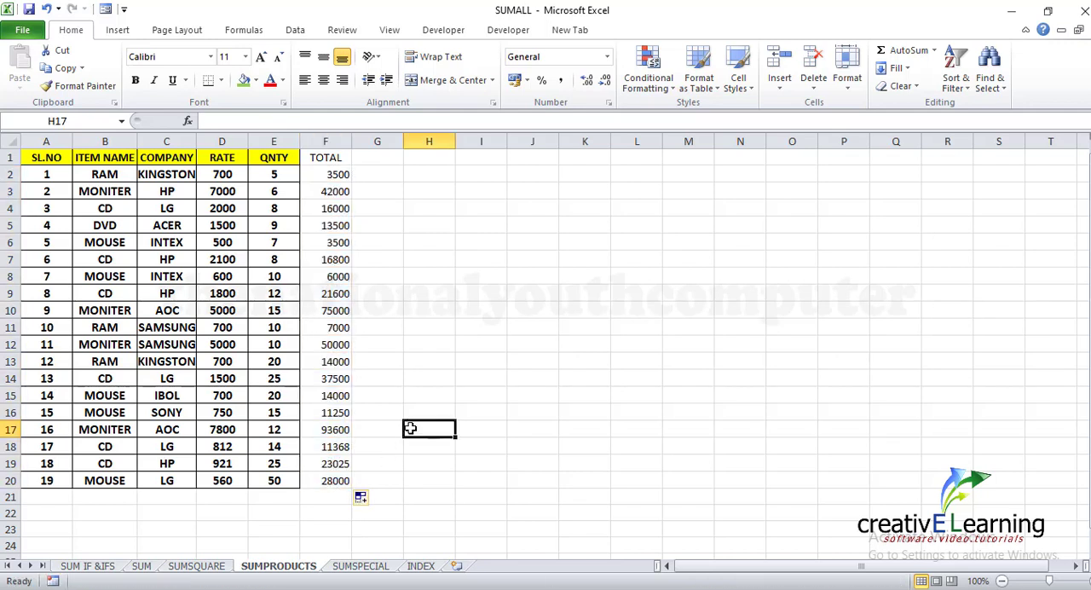
Enter the label ALL TOTAL in cell E21 and auto-fit the width of column E
left_click(271, 499)
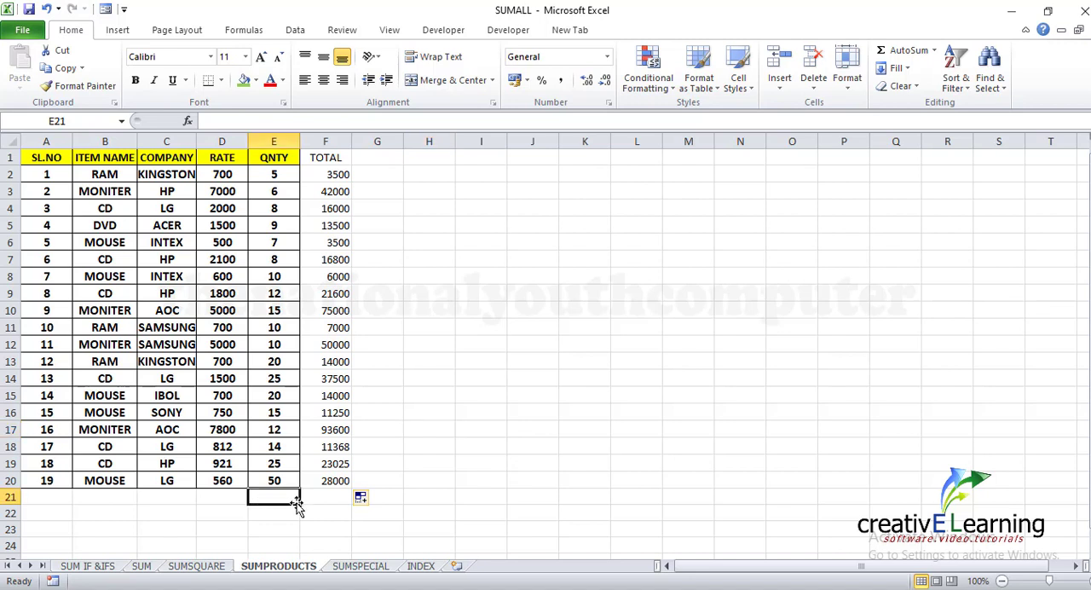
type("TOTAL")
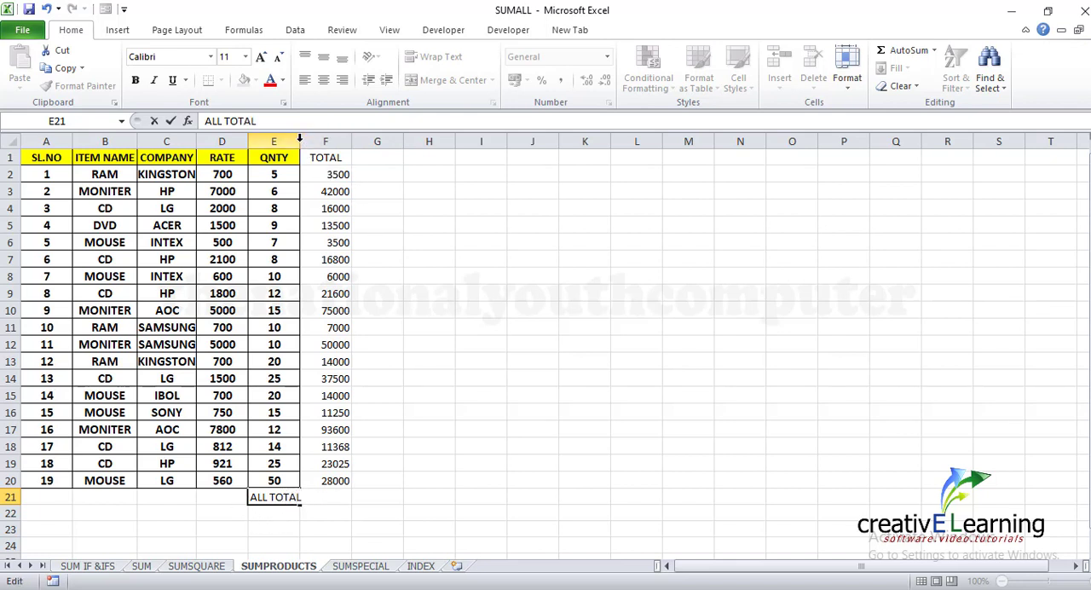
double_click(299, 138)
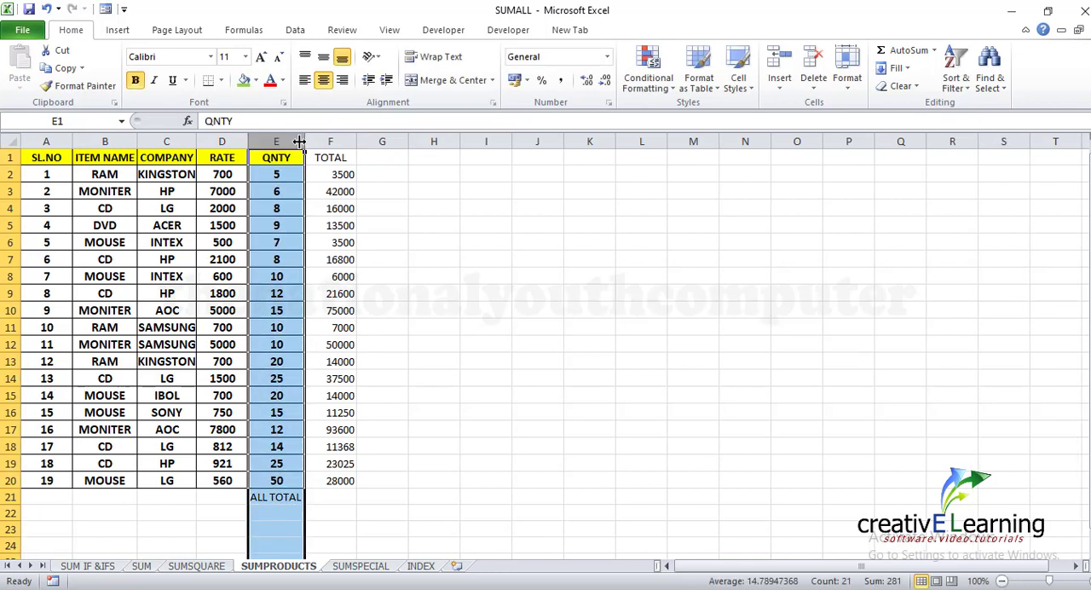
Add up the TOTAL column in cell F21 with a SUM formula over F2:F20
left_click(350, 499)
type("=")
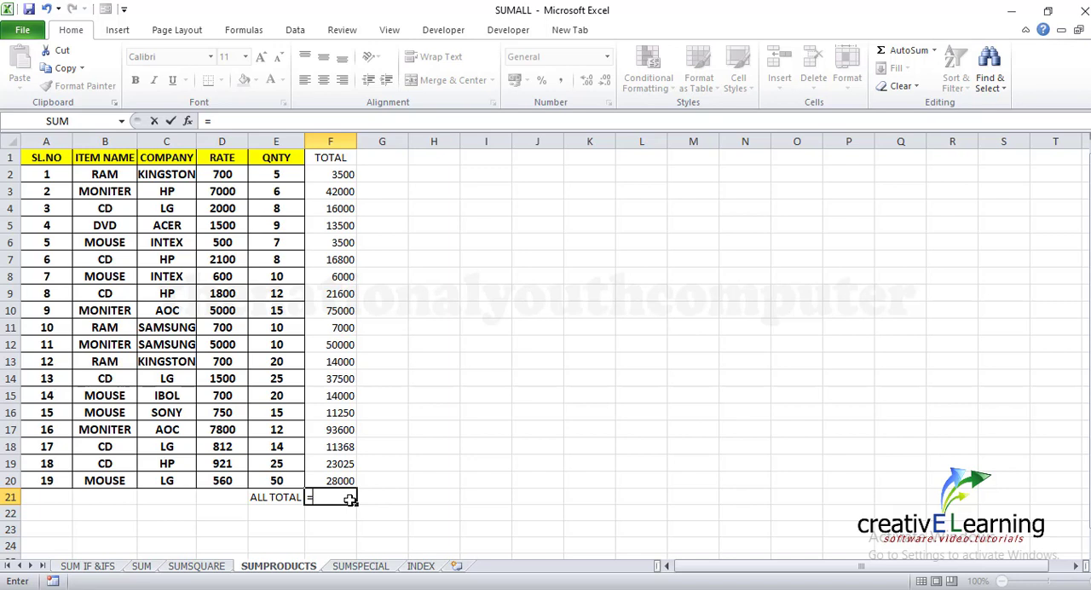
type("SU")
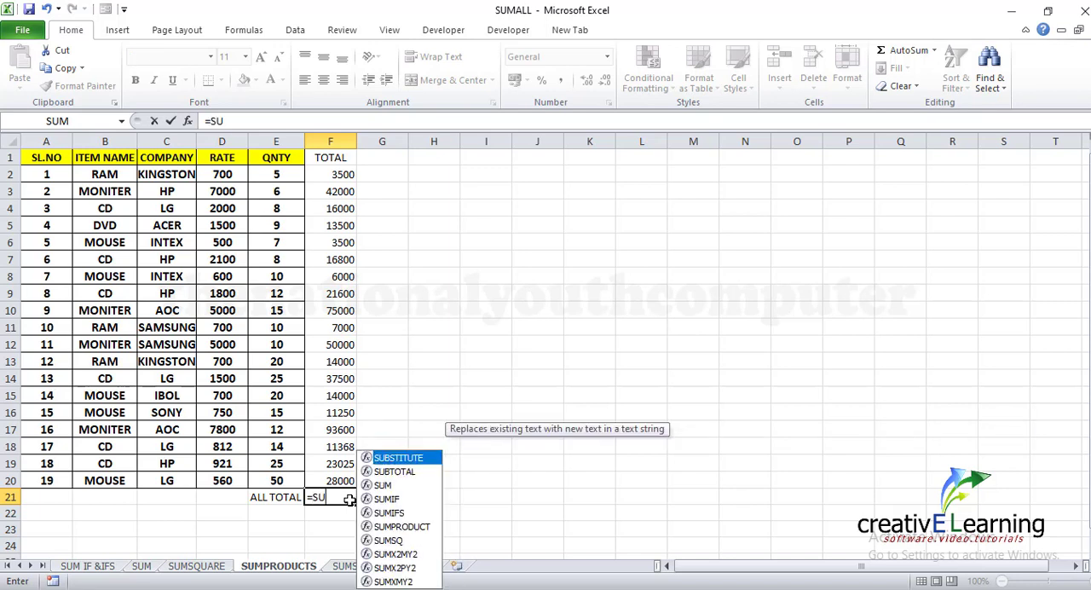
type("M")
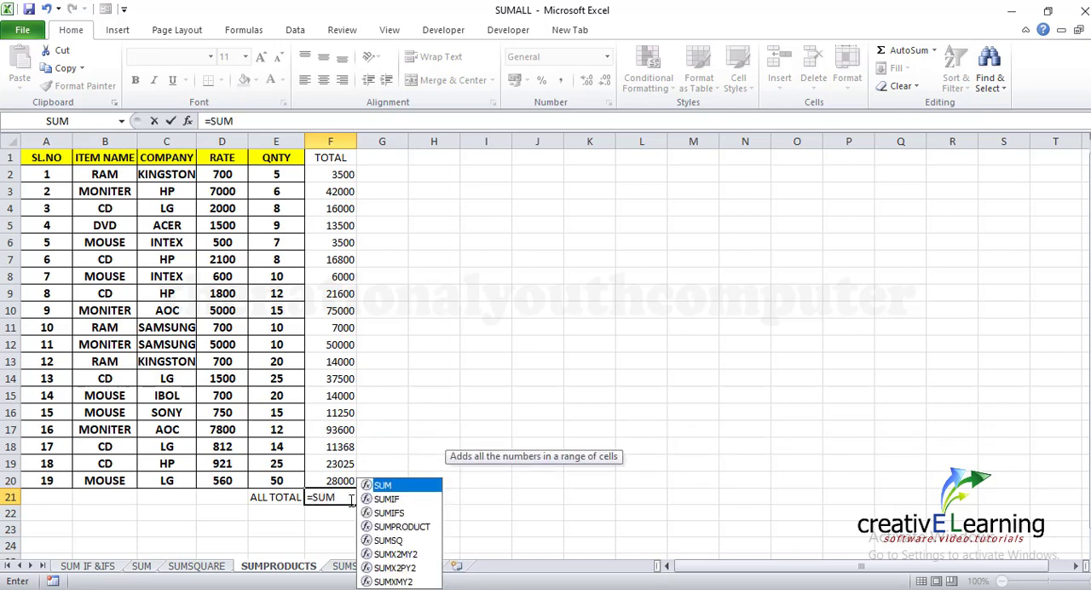
type("(")
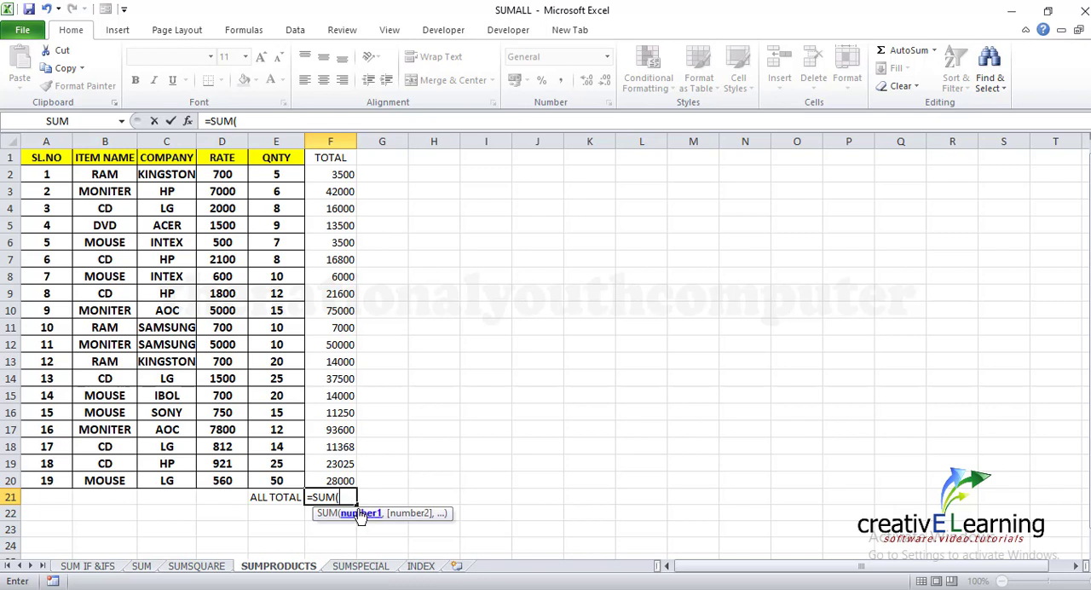
left_click_drag(339, 177, 339, 481)
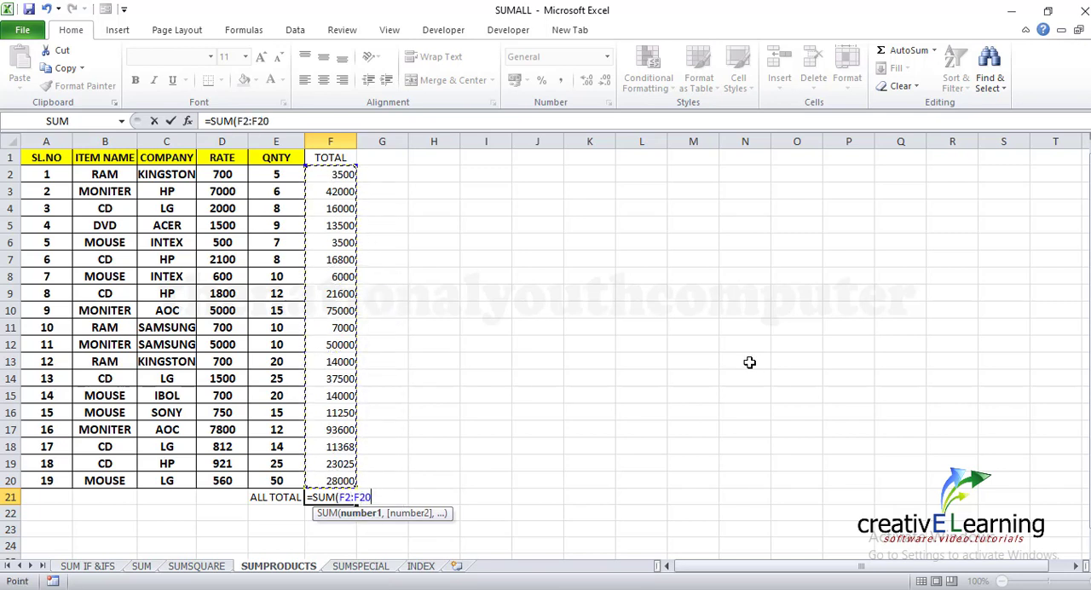
key("Return")
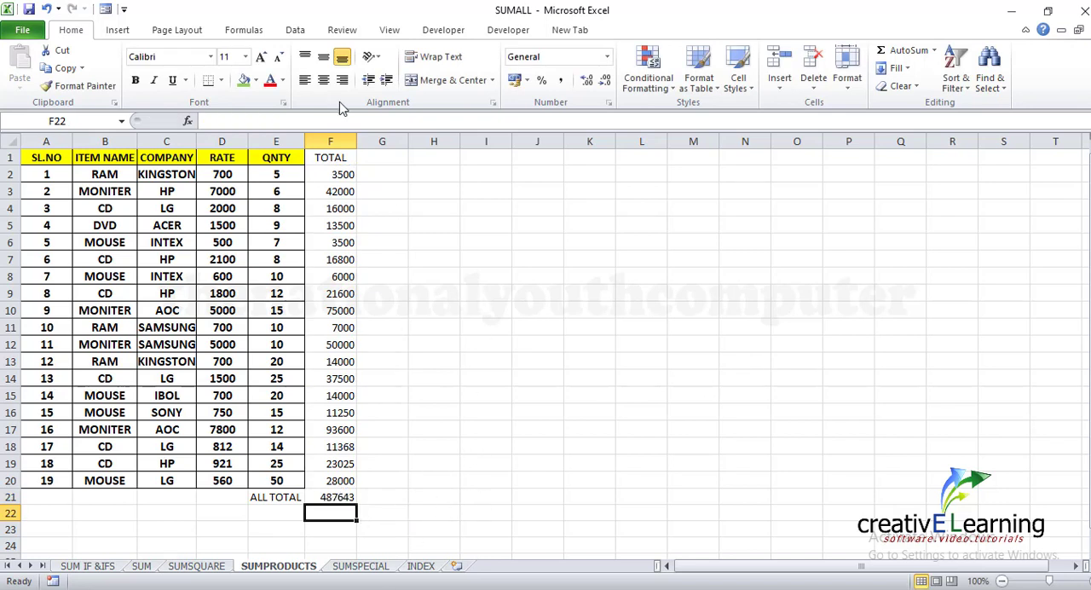
Enter =SUMPRODUCT(D2:D20,E2:E20) in cell H2 to total the rates multiplied by the quantities
left_click(430, 162)
left_click(435, 179)
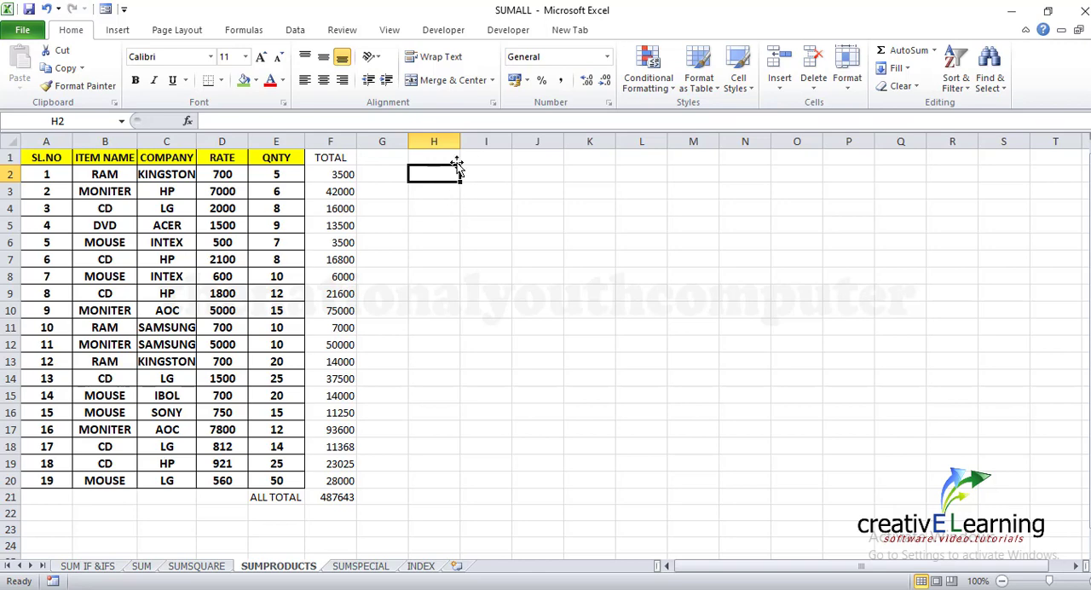
type("=")
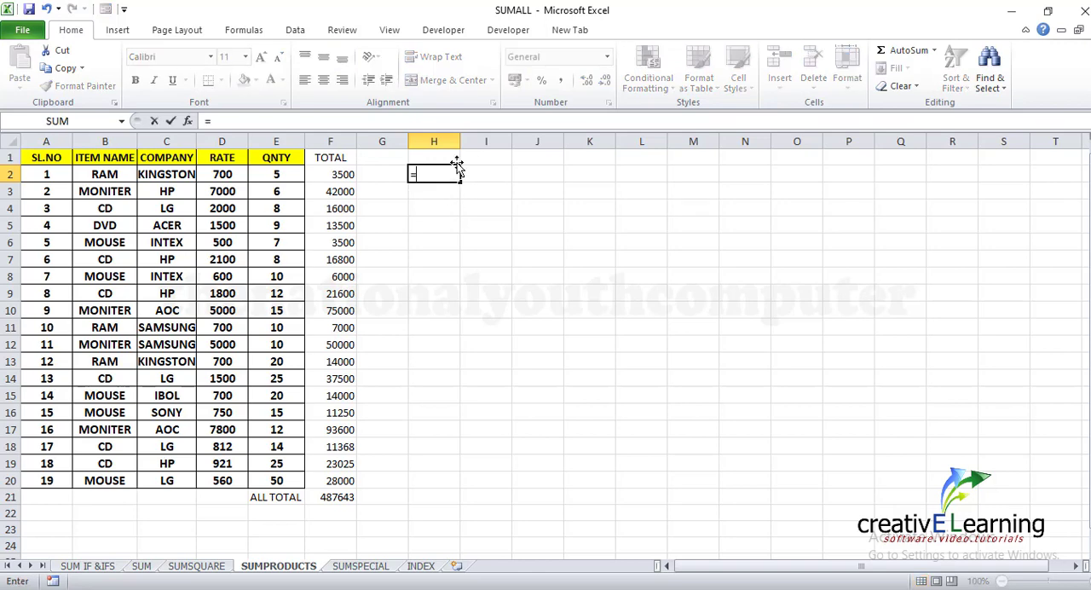
type("SUM")
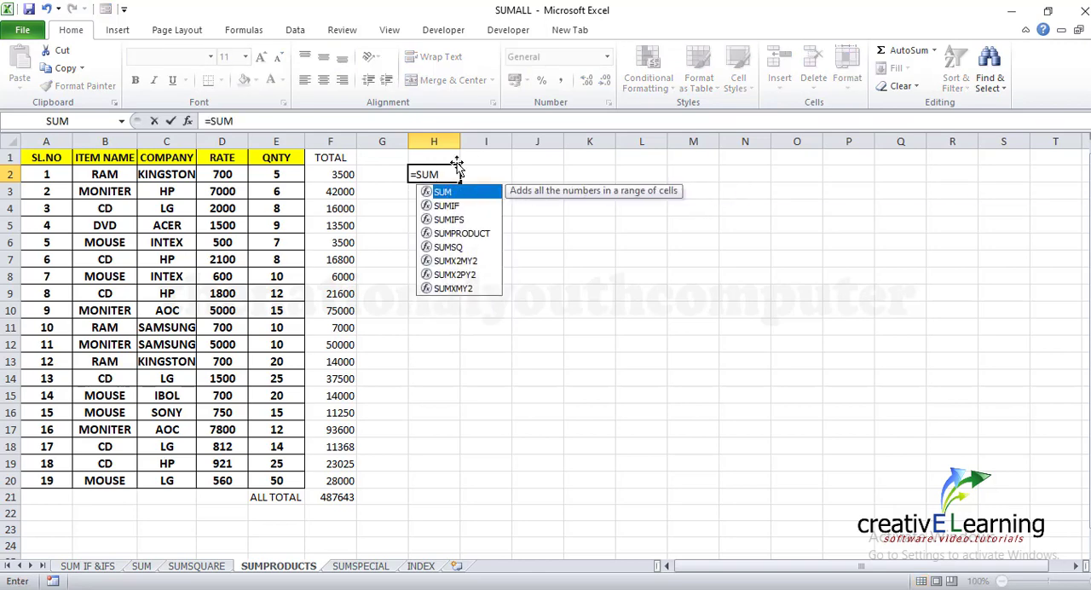
left_click(461, 233)
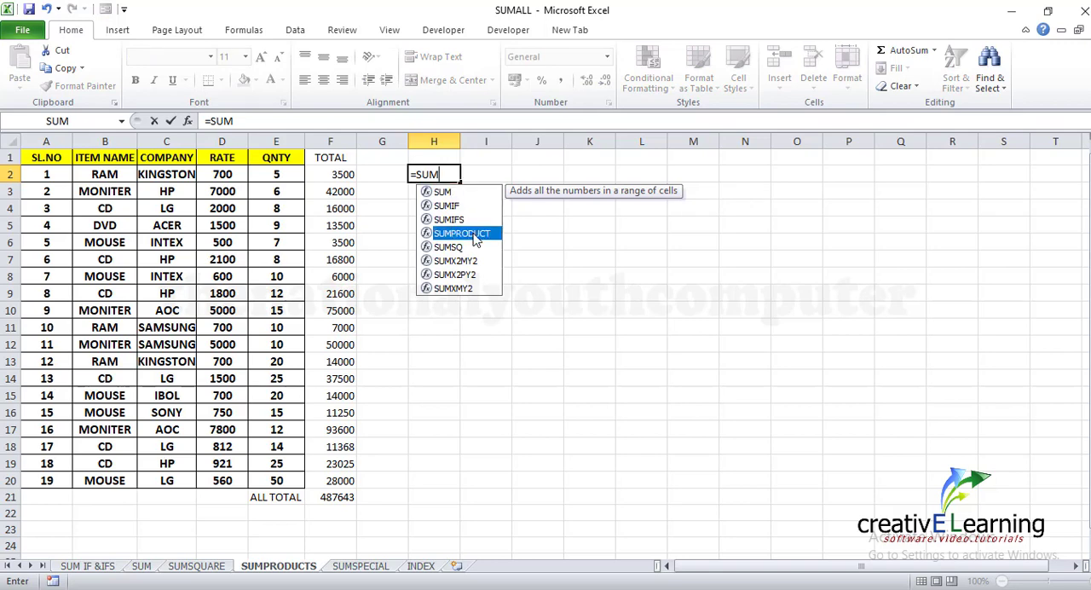
double_click(473, 234)
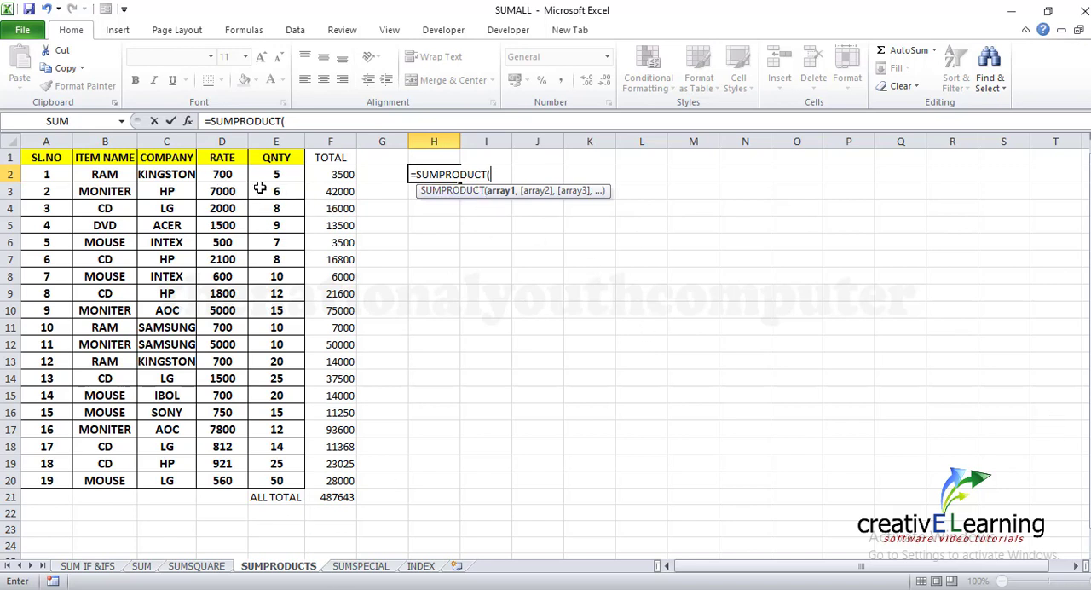
left_click_drag(222, 174, 230, 468)
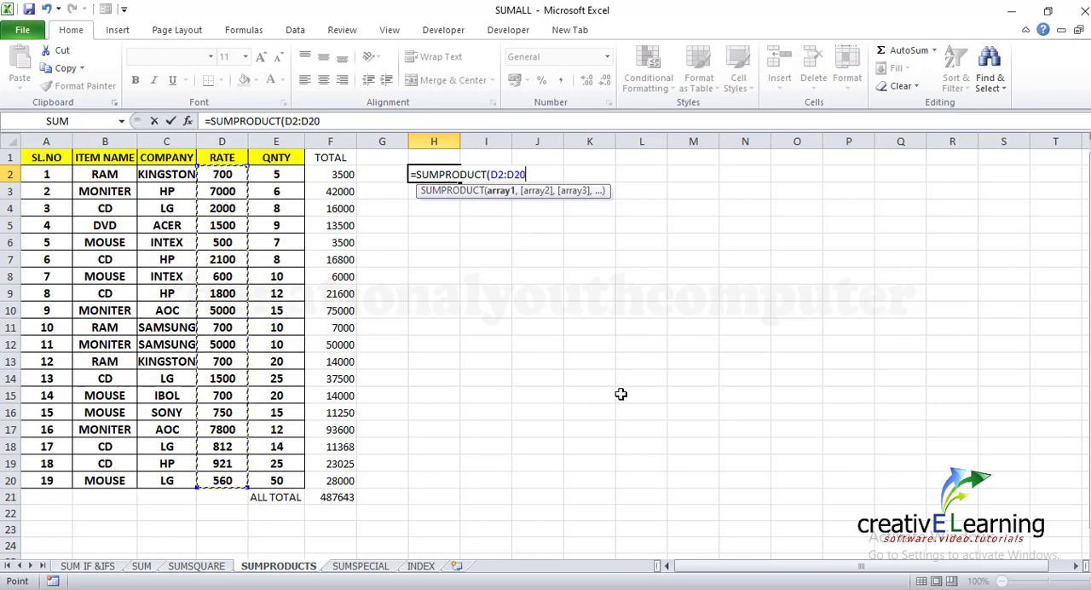
type(",")
left_click_drag(285, 176, 290, 482)
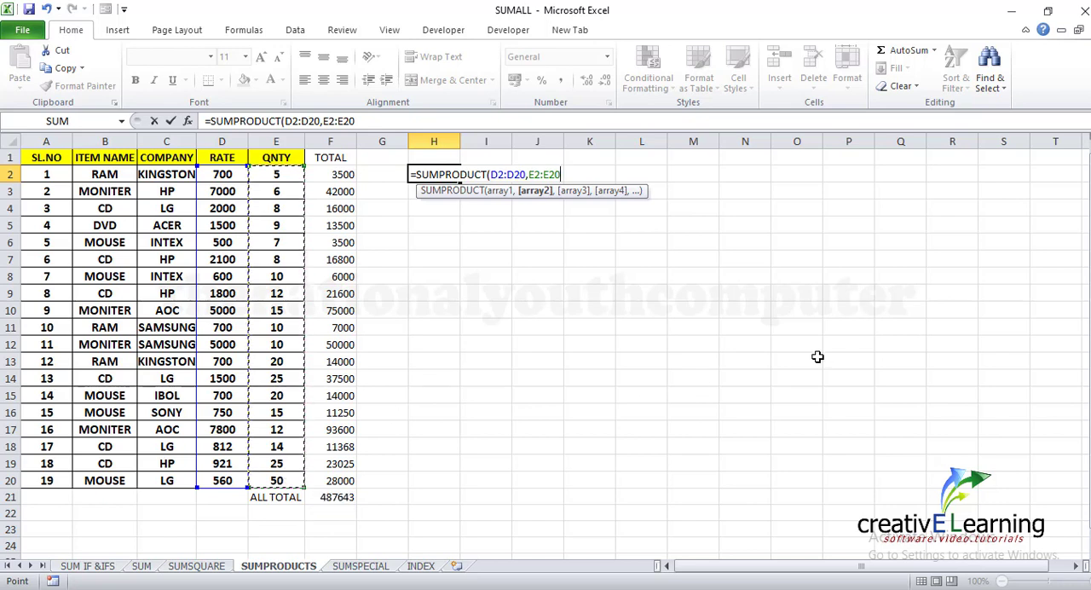
type(")")
key("Return")
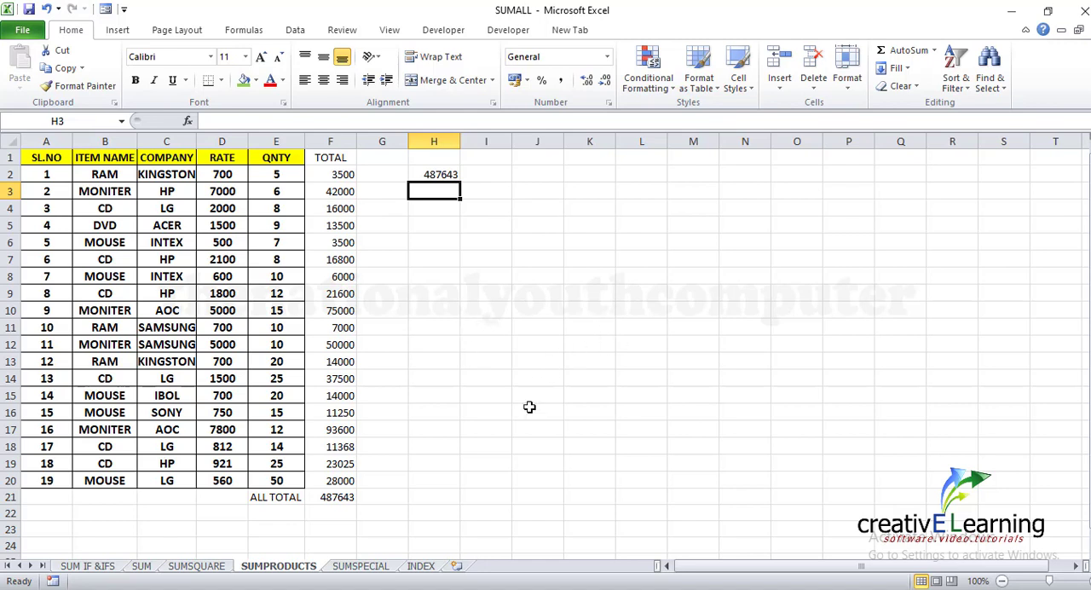
On the INDEX sheet, fill the SUMPRODUCT row (D11:E11) with light green
left_click(422, 568)
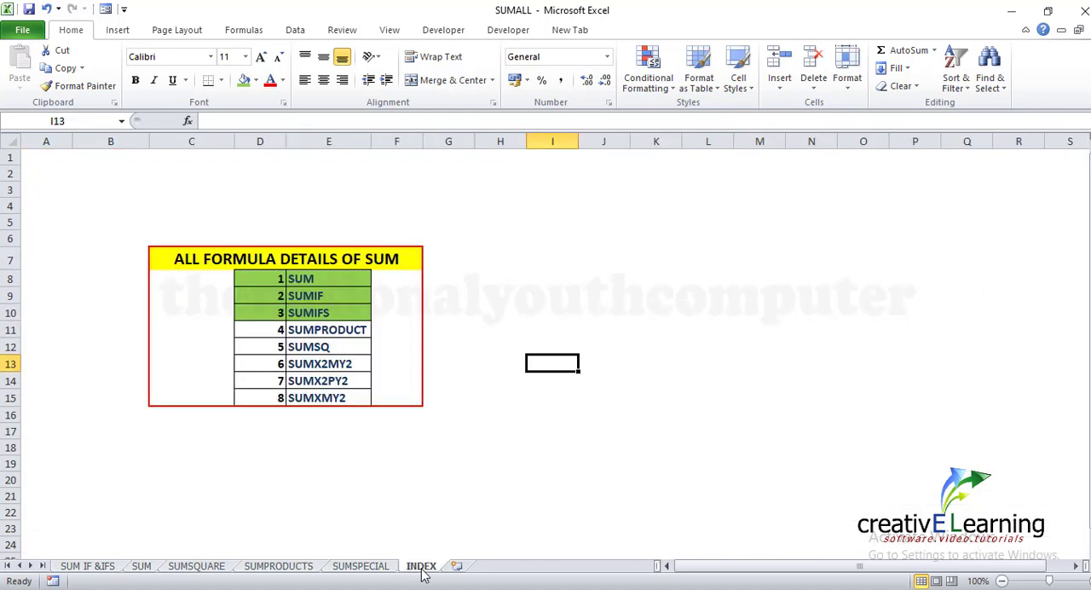
left_click(271, 332)
left_click_drag(294, 335, 345, 336)
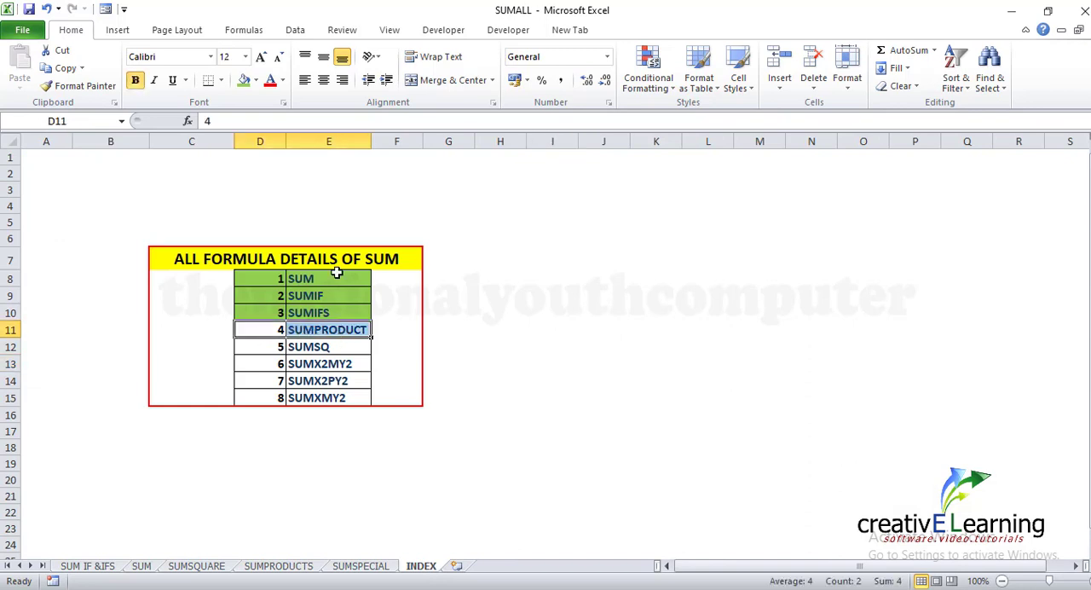
left_click(243, 81)
left_click(494, 382)
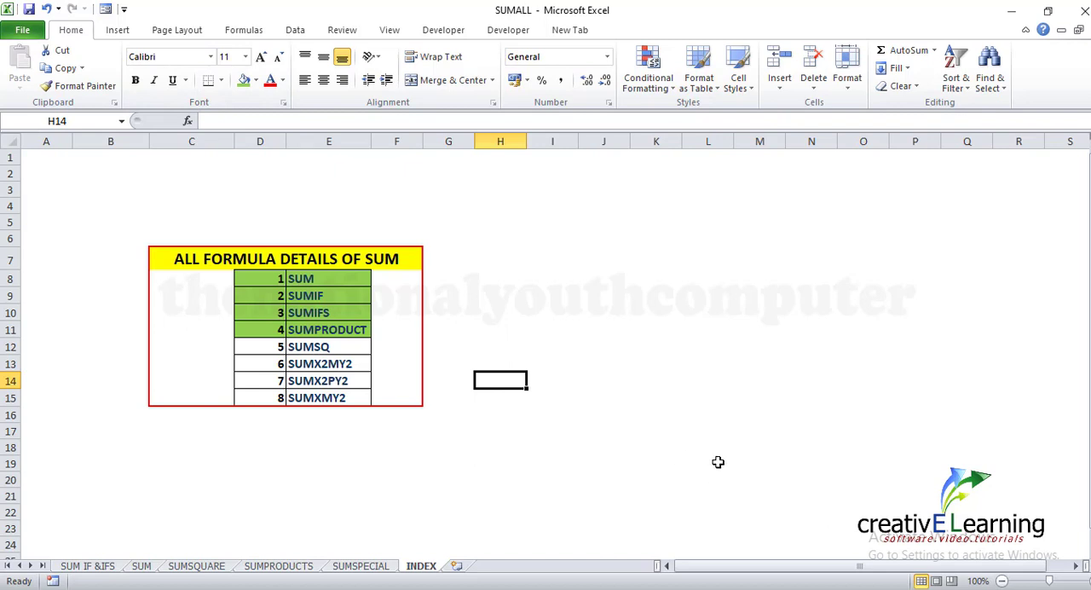
On the SUMSQUARE sheet, replace the headers in A1:D1 with X, Y, Z and A
left_click(196, 566)
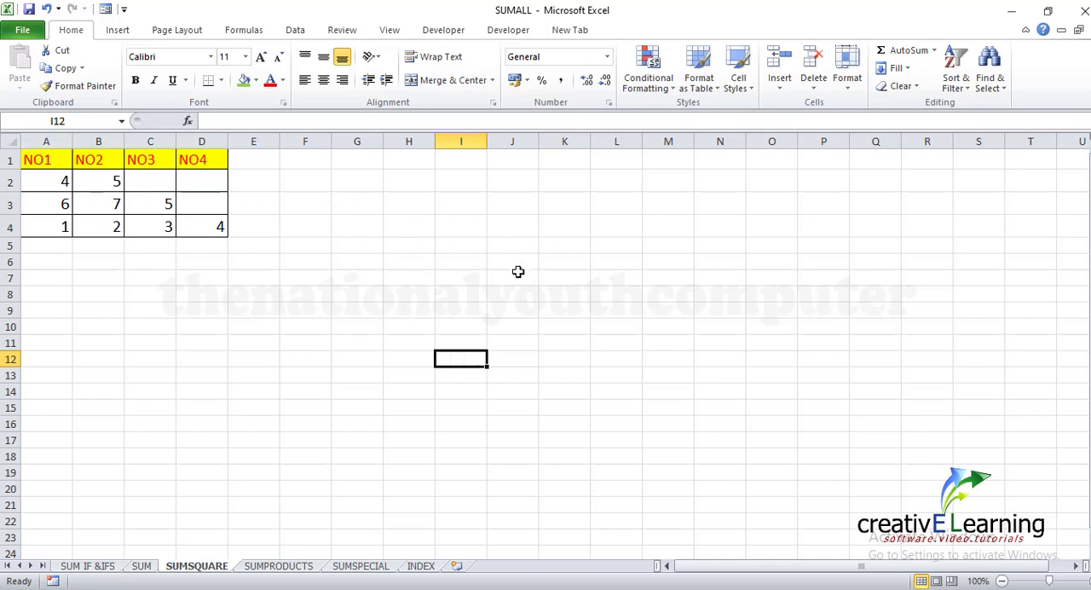
left_click(51, 159)
key("BackSpace")
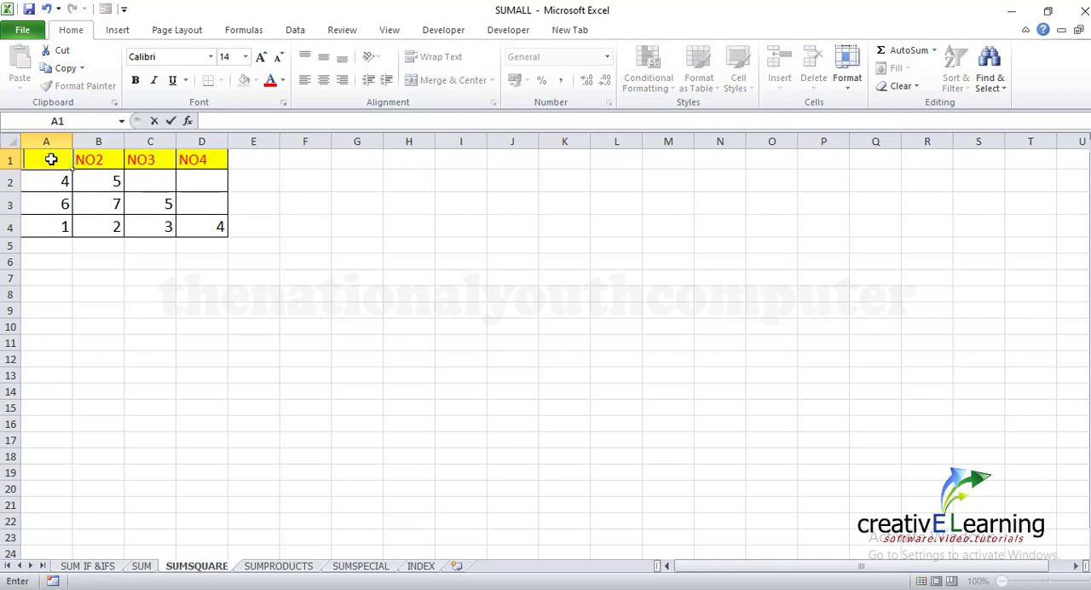
left_click(89, 165)
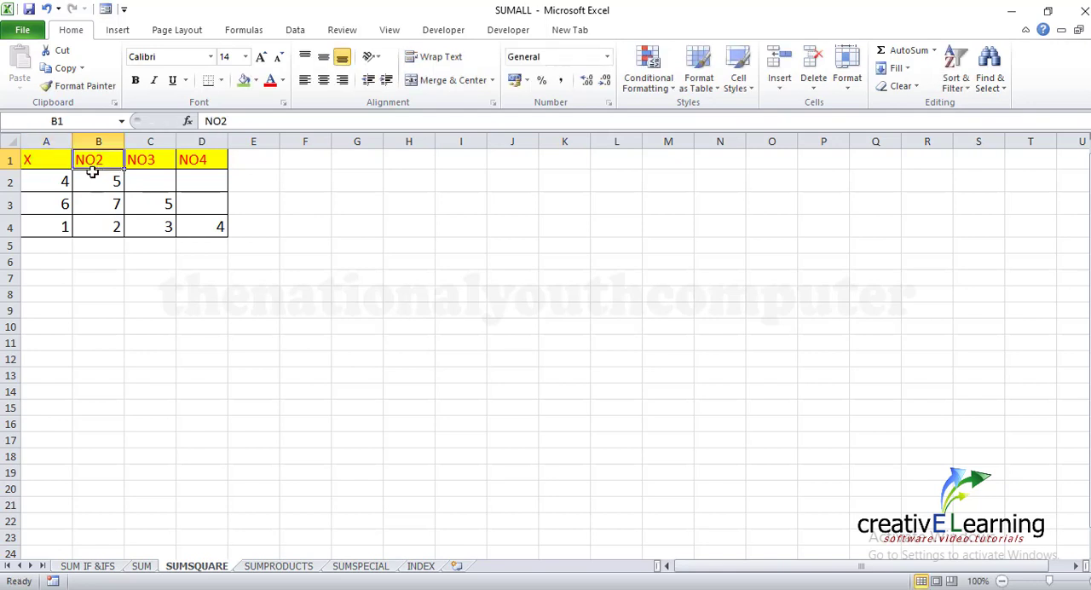
type("Y")
left_click(156, 160)
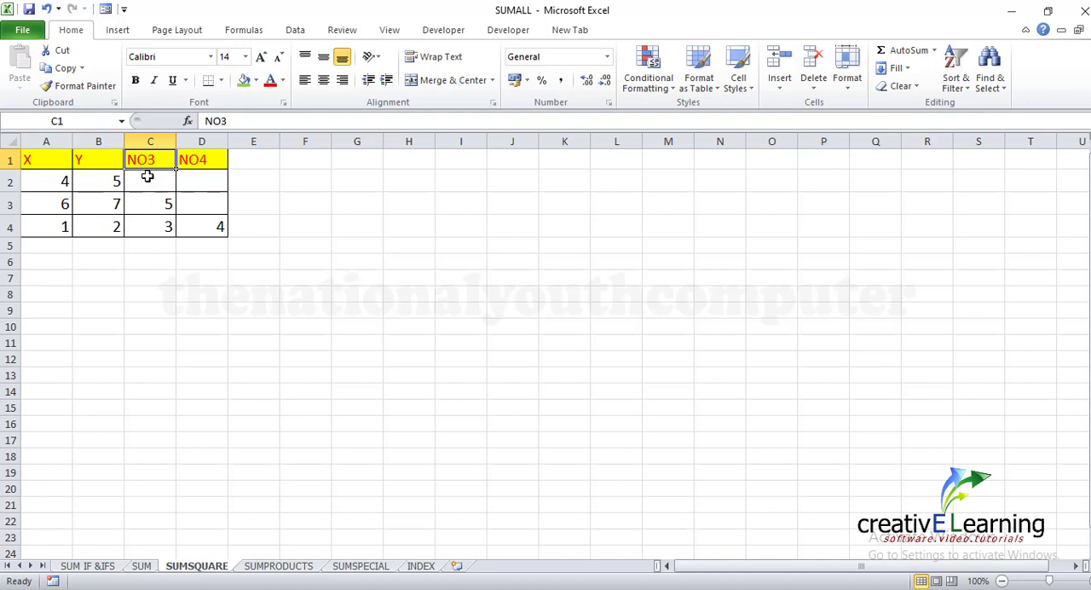
type("Z")
left_click(199, 164)
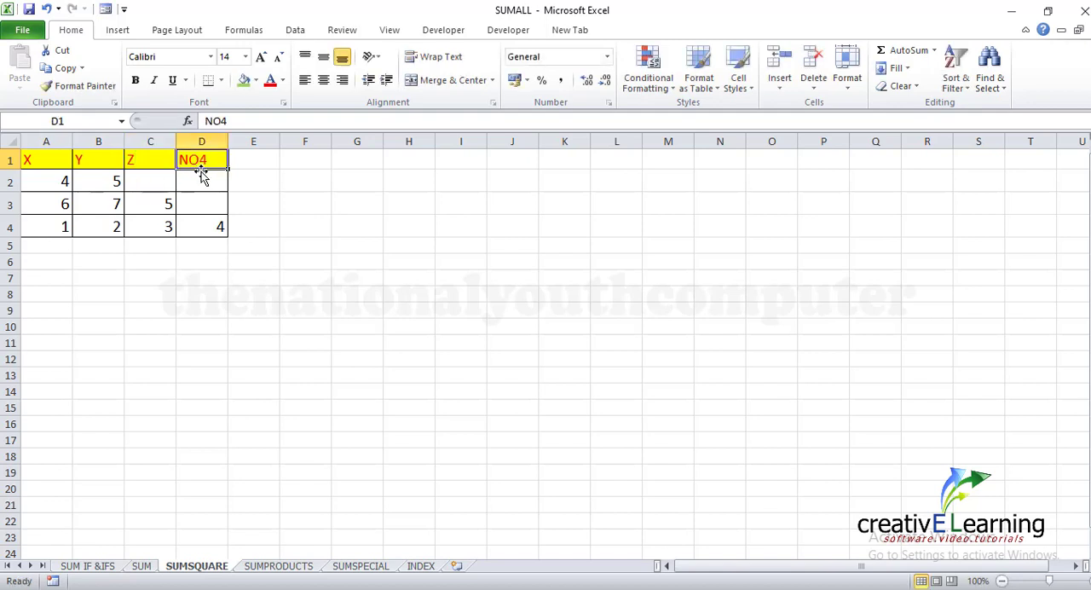
type("A")
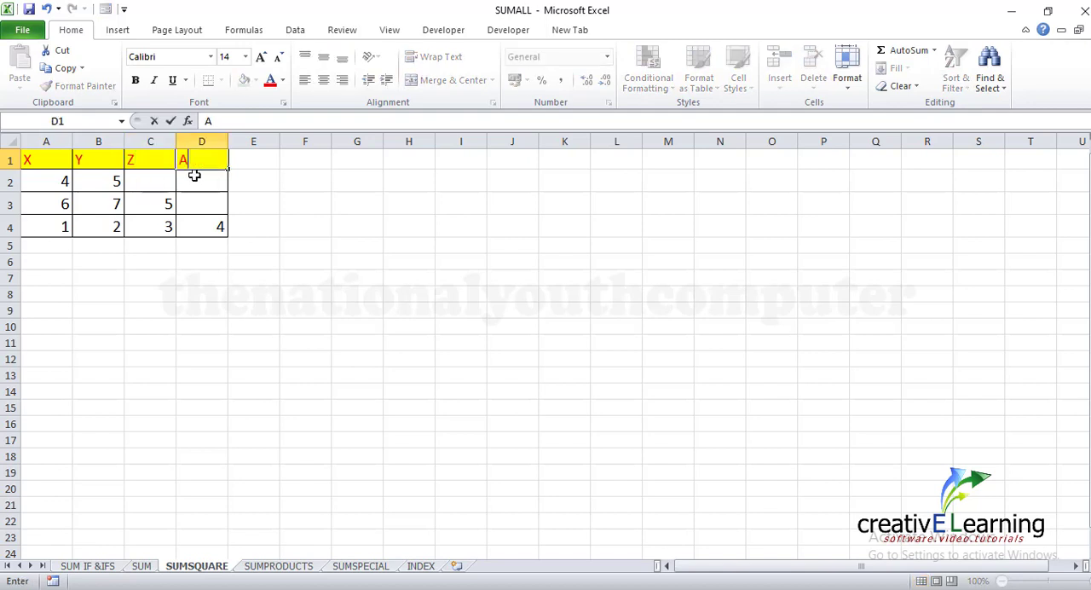
left_click(343, 223)
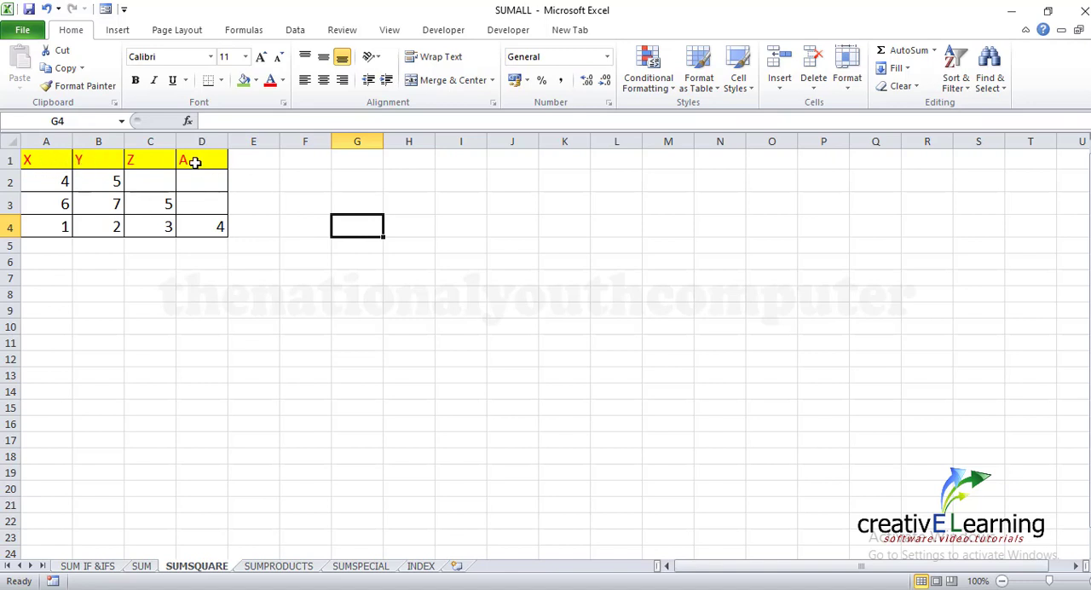
Enter =A2^2+B2^2 in cell E2 to add the squares of the first row's X and Y values
left_click(267, 187)
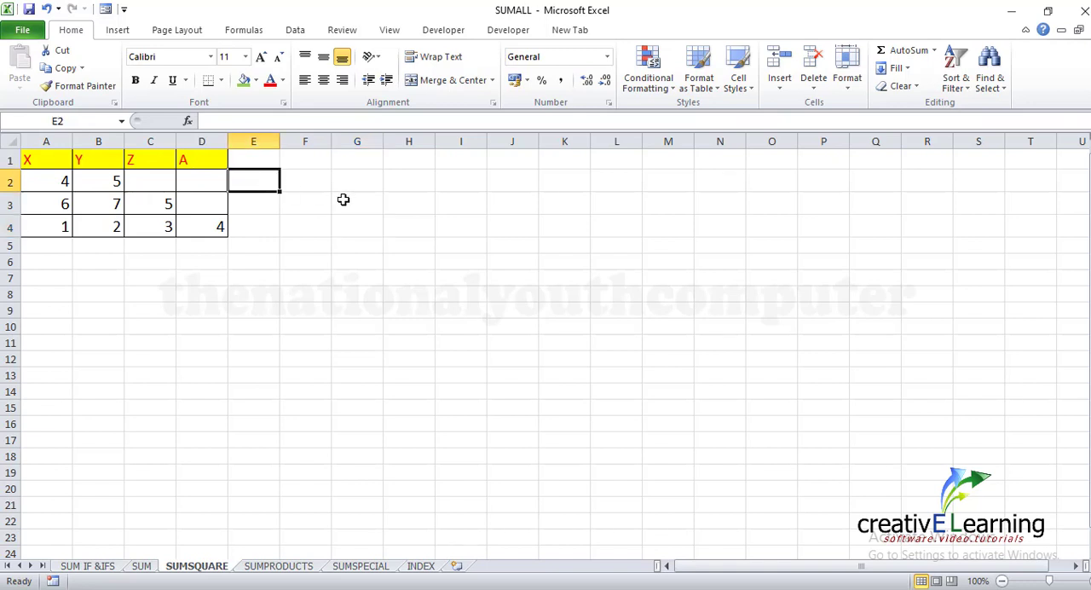
type("=")
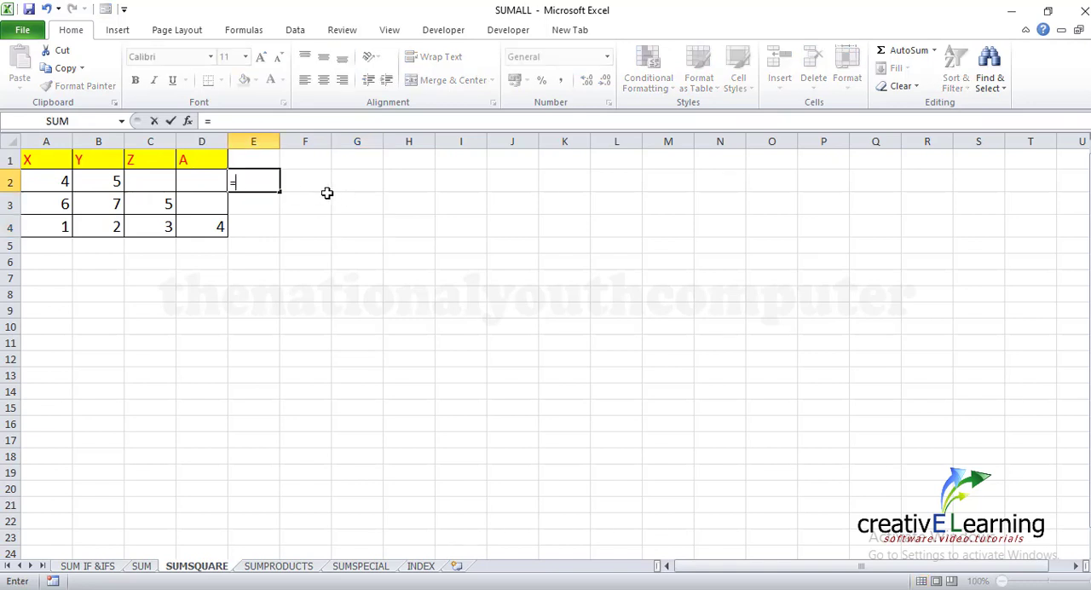
left_click(64, 186)
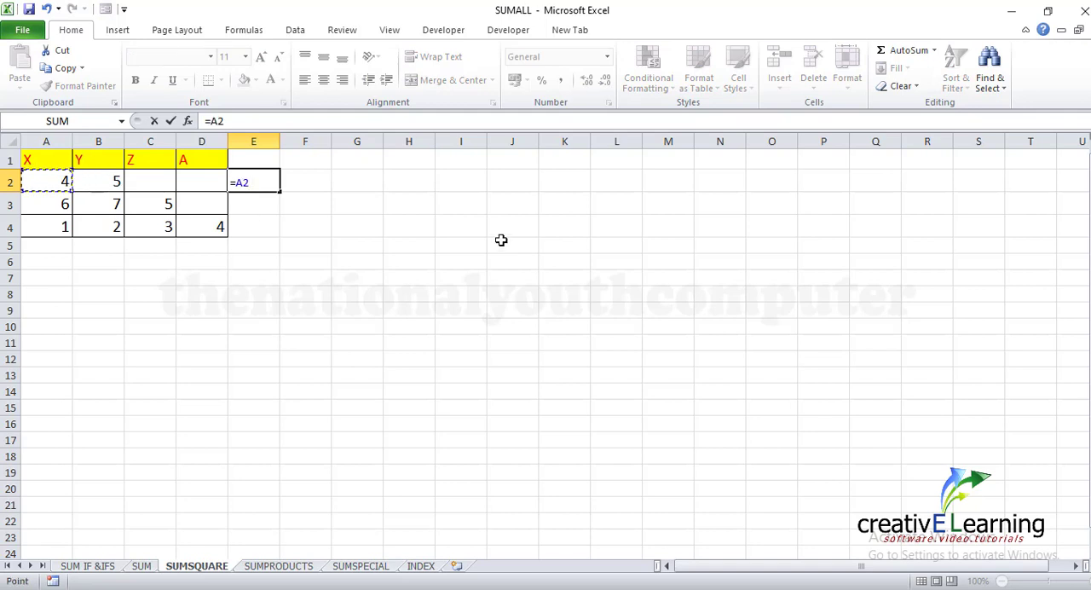
type("^")
type("+")
left_click(106, 182)
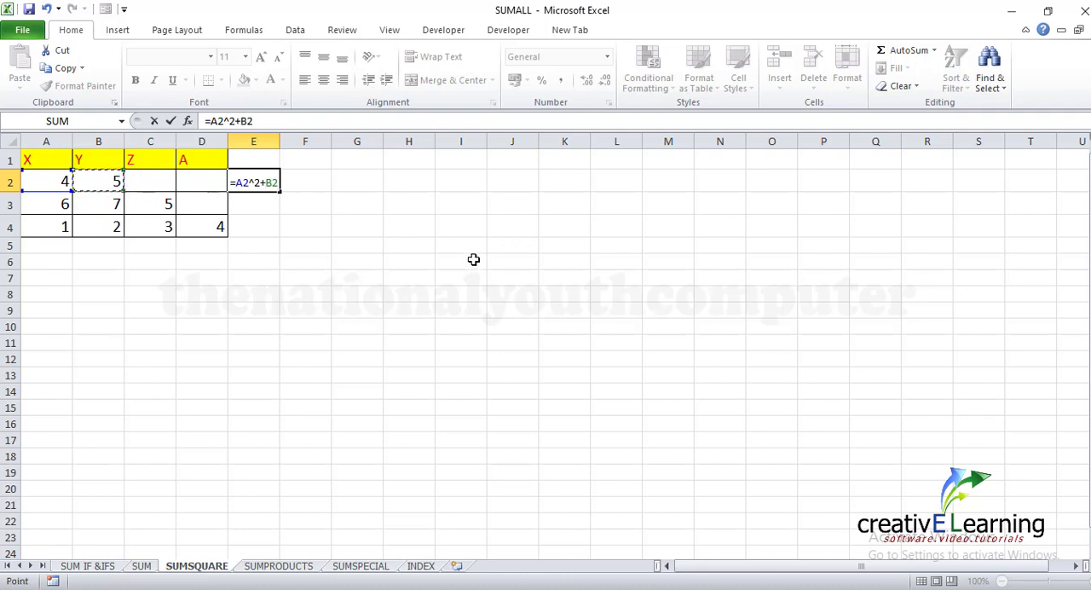
type("^2")
key("Return")
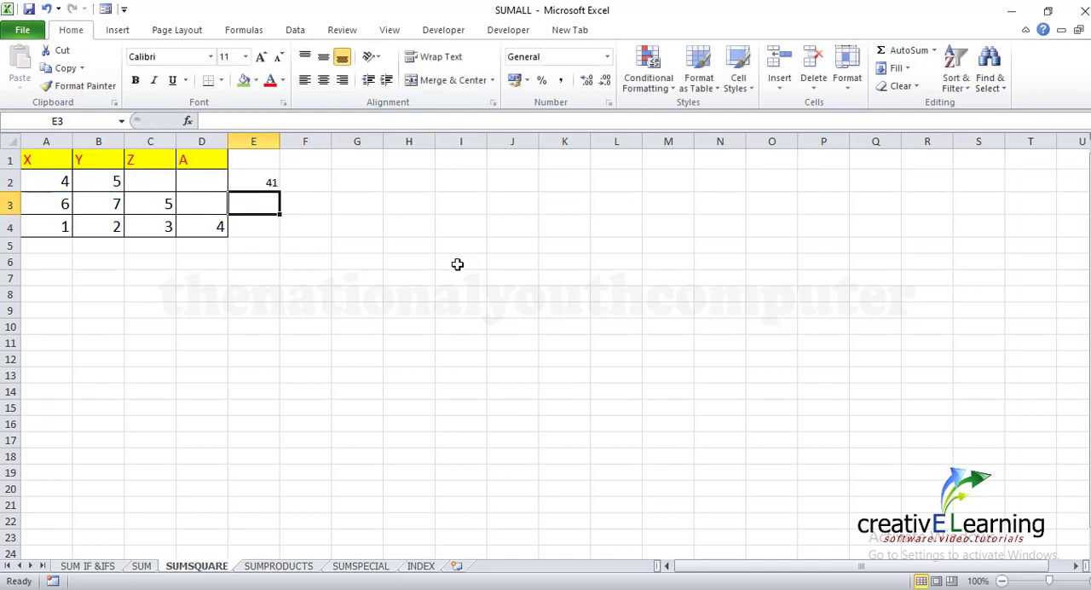
Replace the formula in cell E2 with =SUMSQ(A2,B2)
left_click(254, 182)
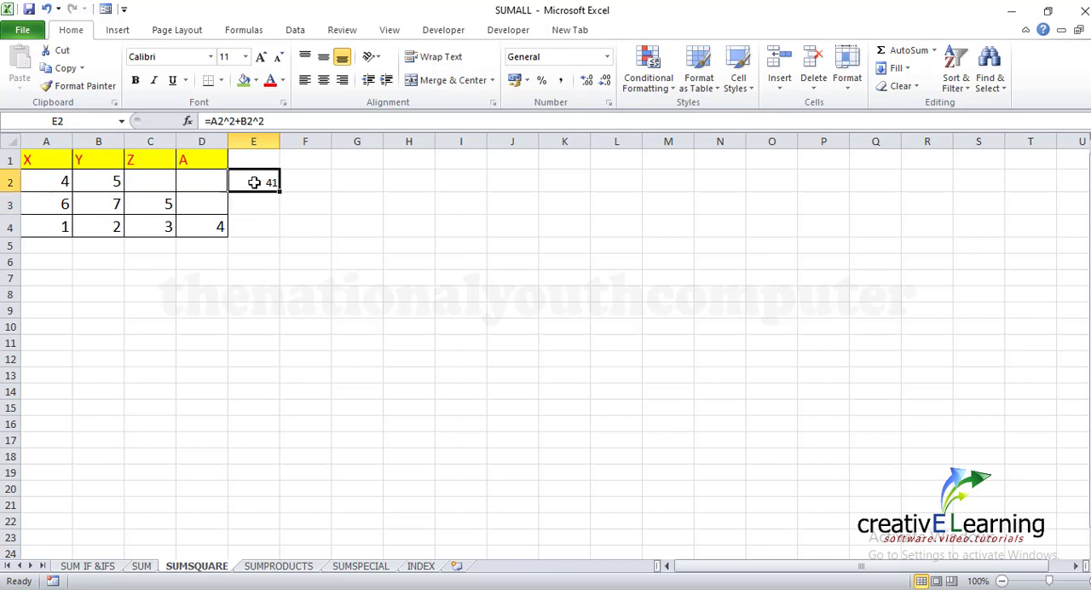
key("BackSpace")
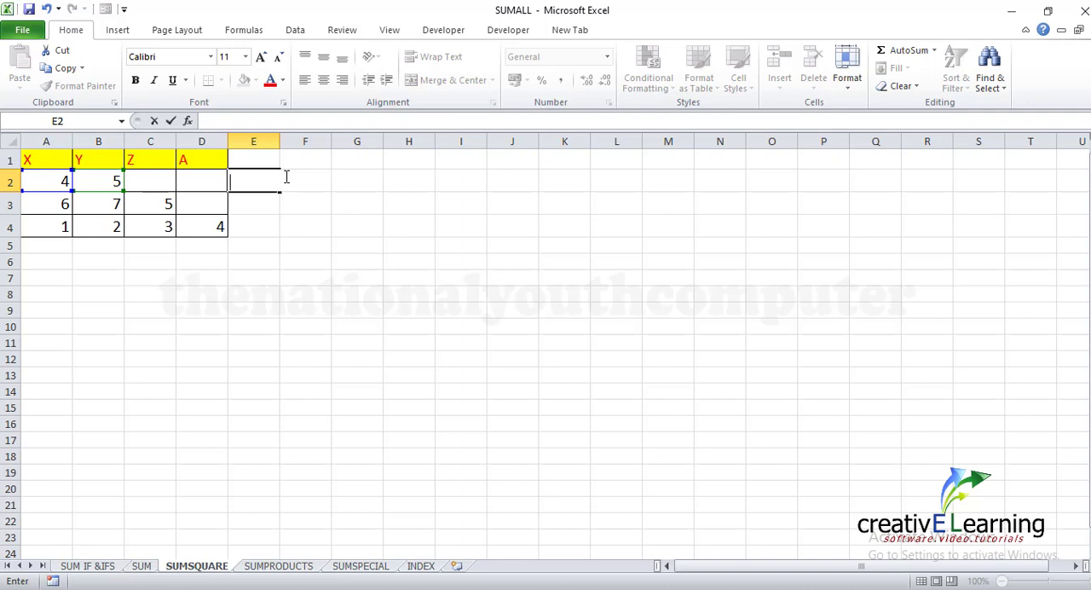
type("=S")
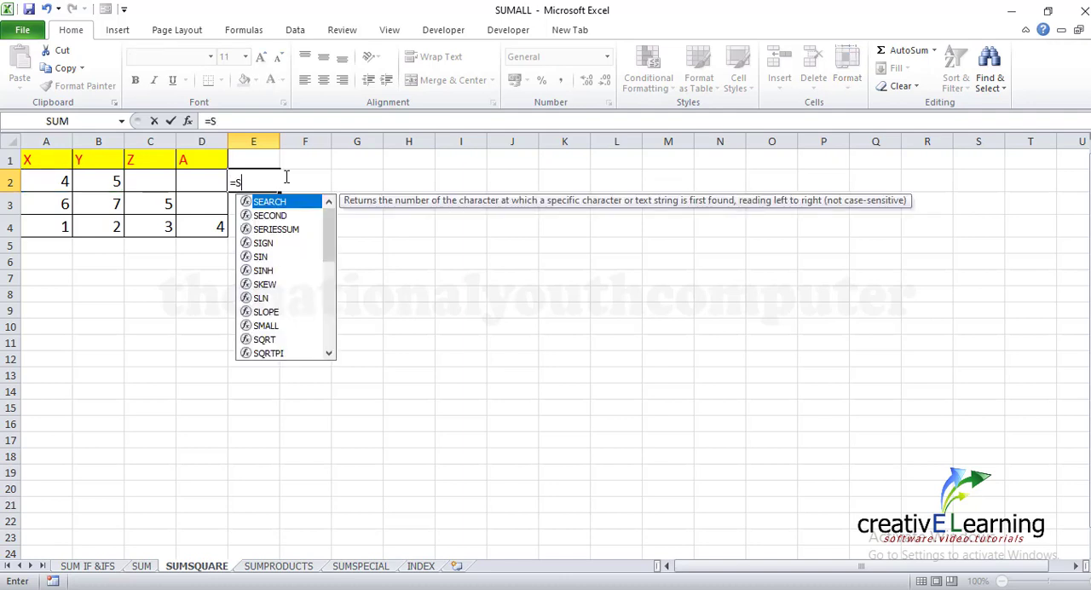
type("UM")
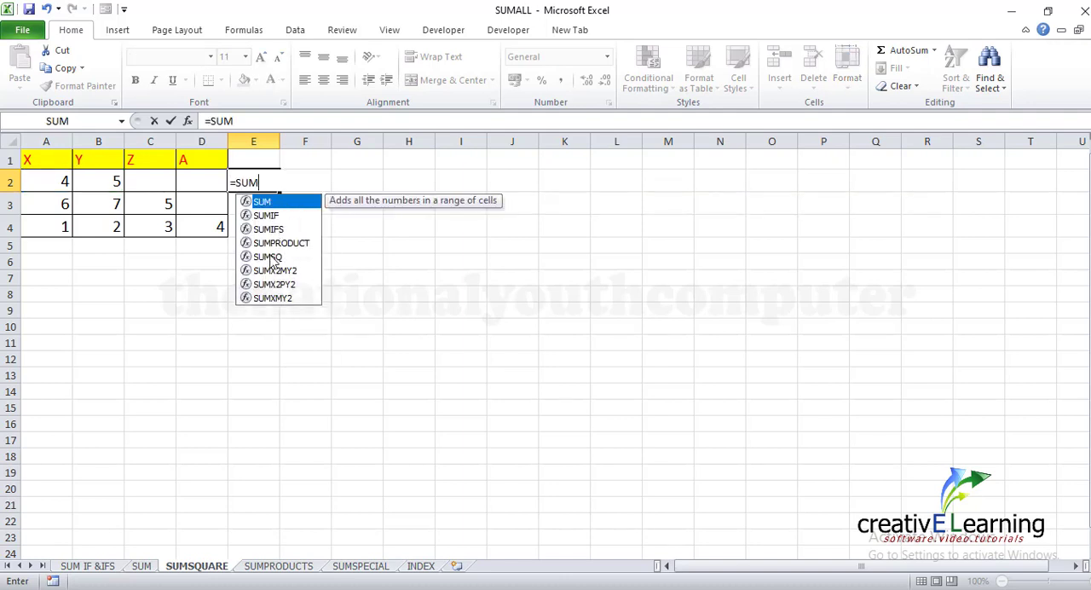
left_click(268, 257)
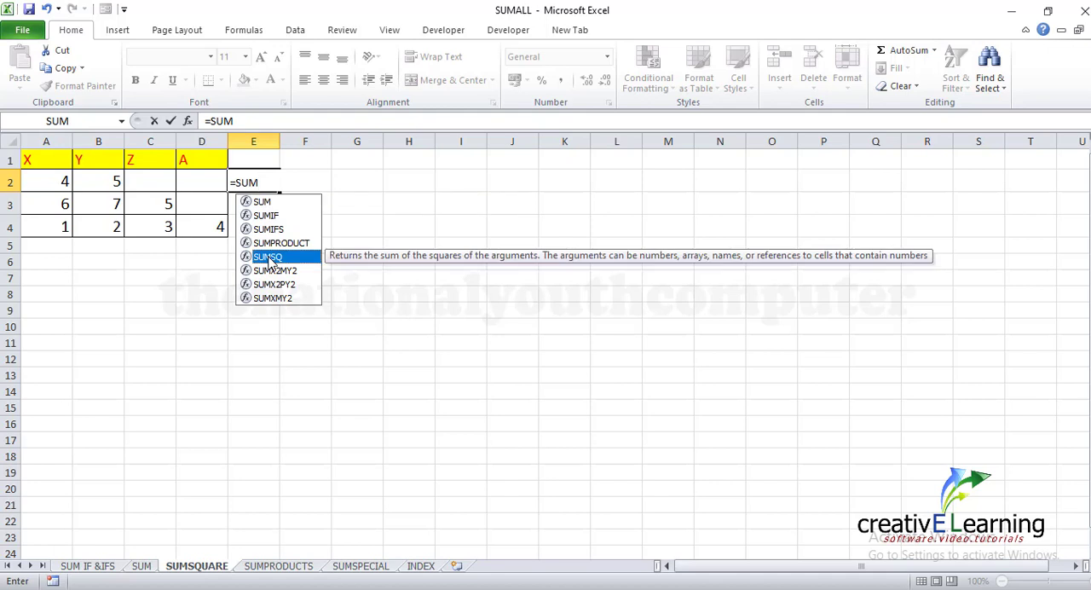
double_click(268, 256)
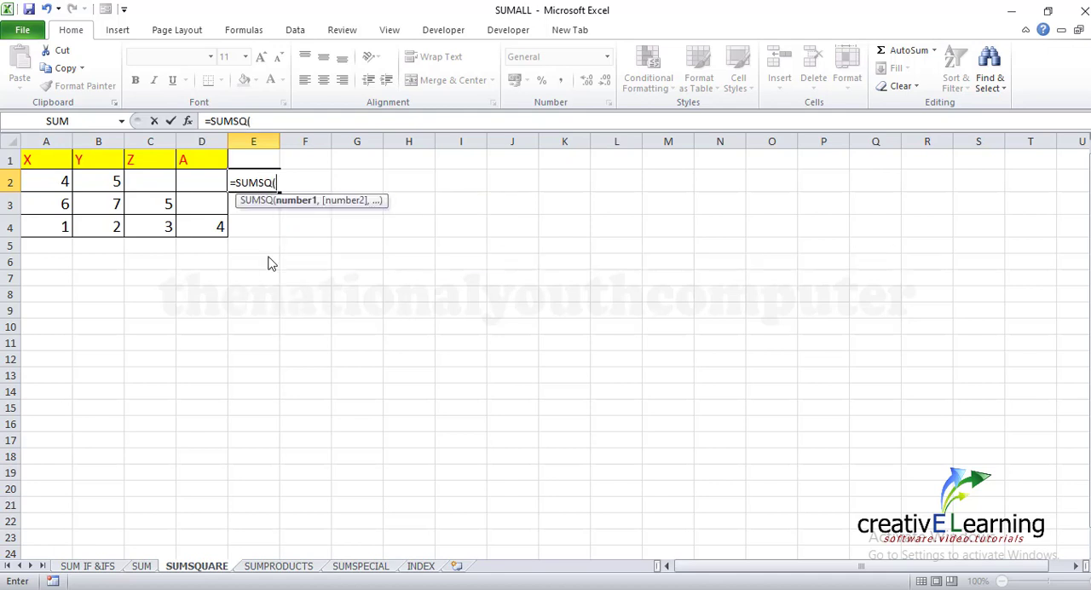
left_click(62, 180)
type(",")
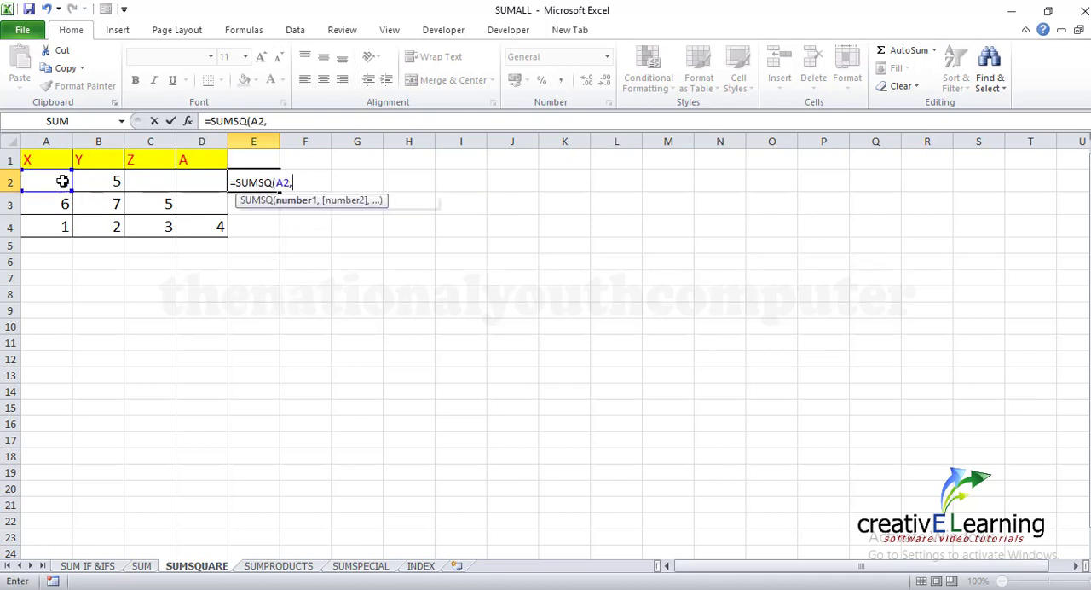
left_click(98, 182)
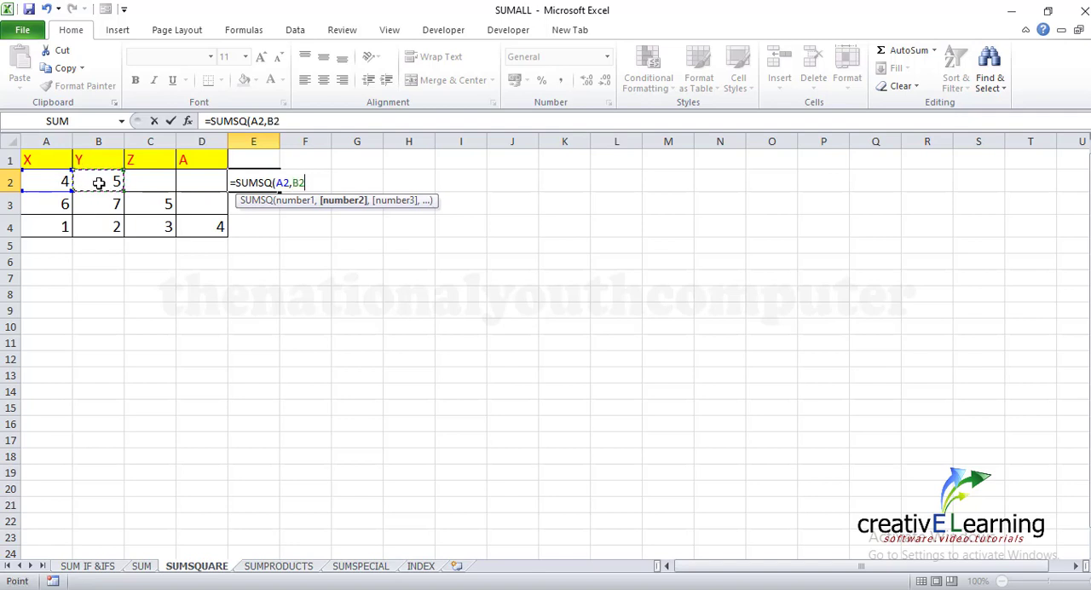
type(")")
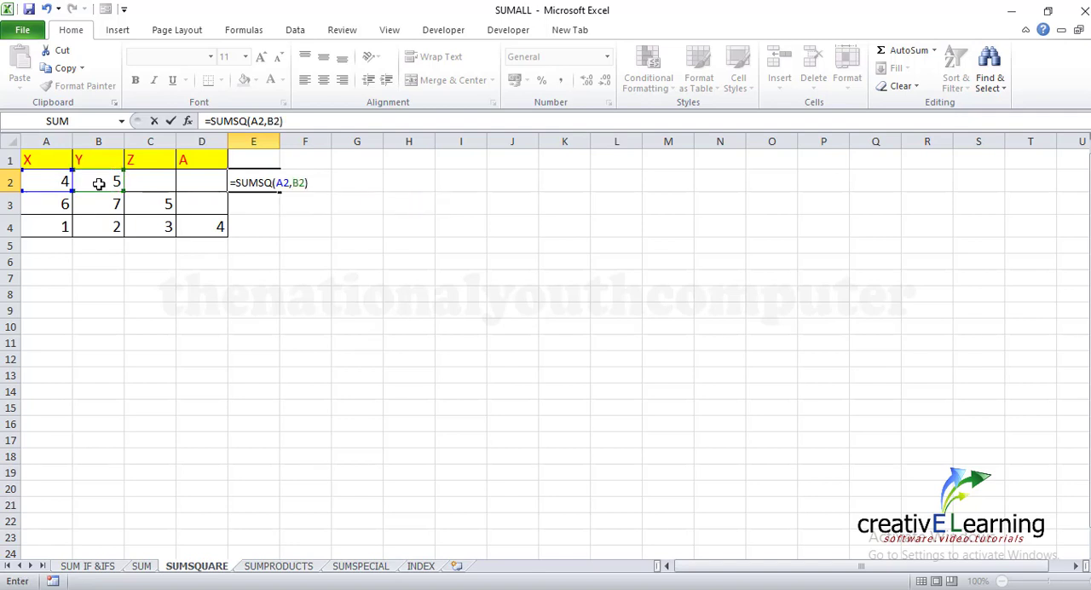
key("Return")
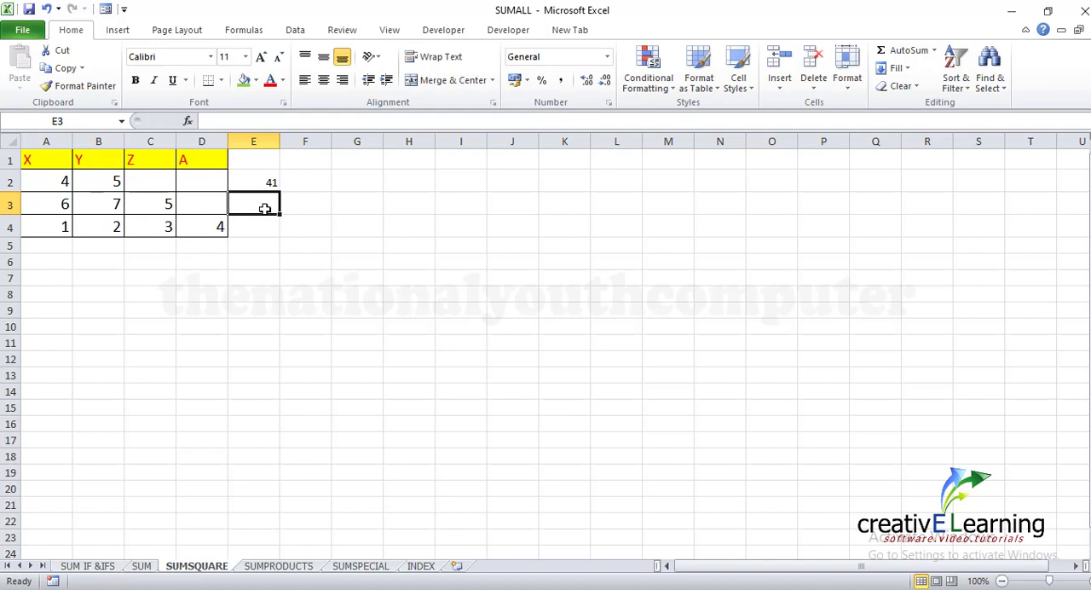
Enter =SUMSQ(A3,B3,C3) in cell E3 to sum the squares of that row's X, Y and Z values
type("=")
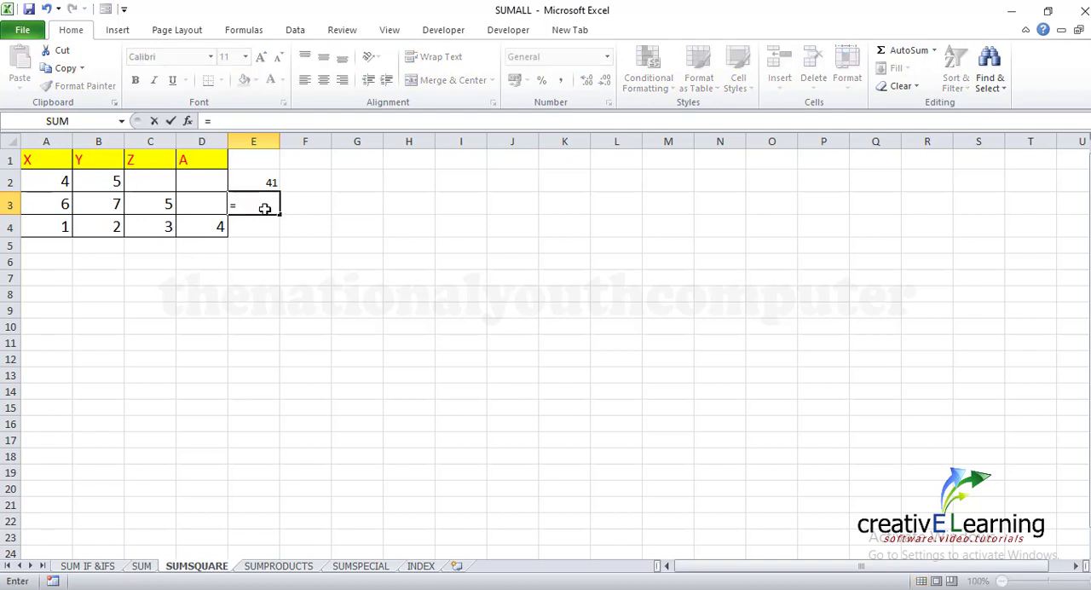
type("SUM")
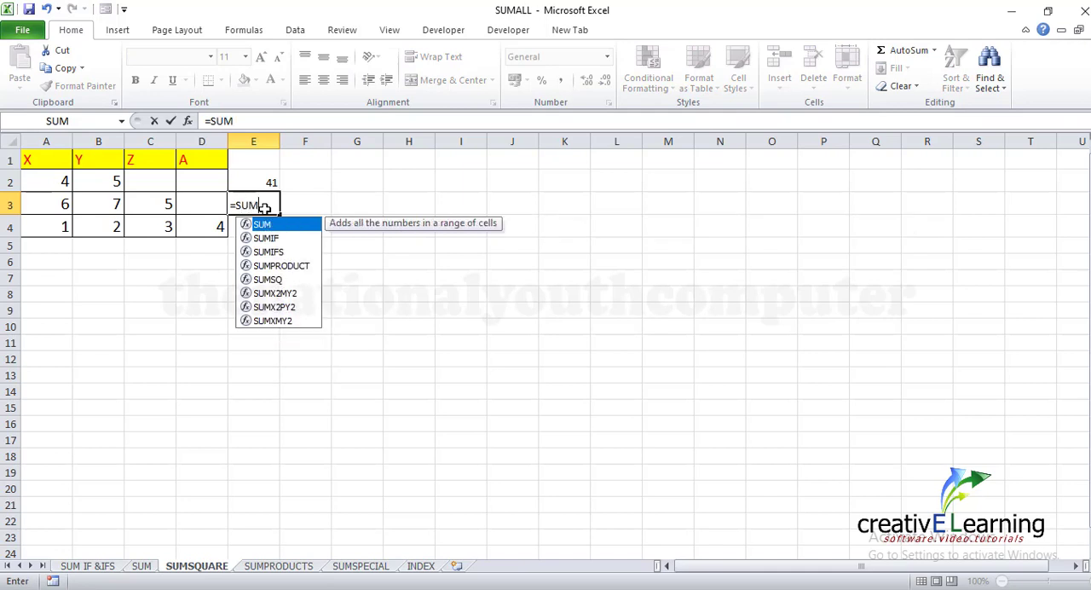
left_click(269, 279)
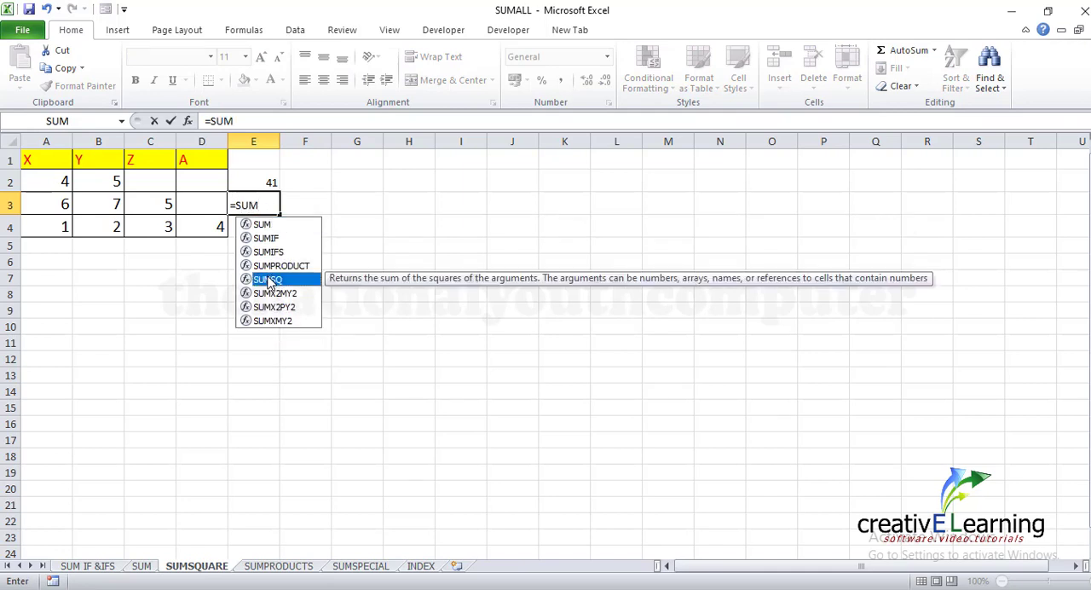
double_click(268, 279)
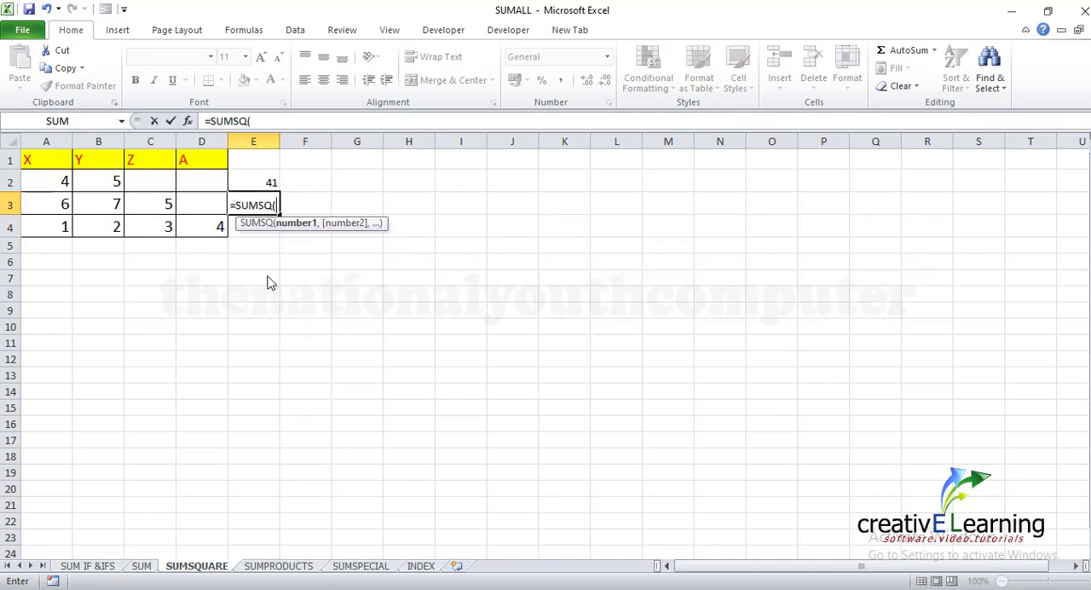
left_click(60, 203)
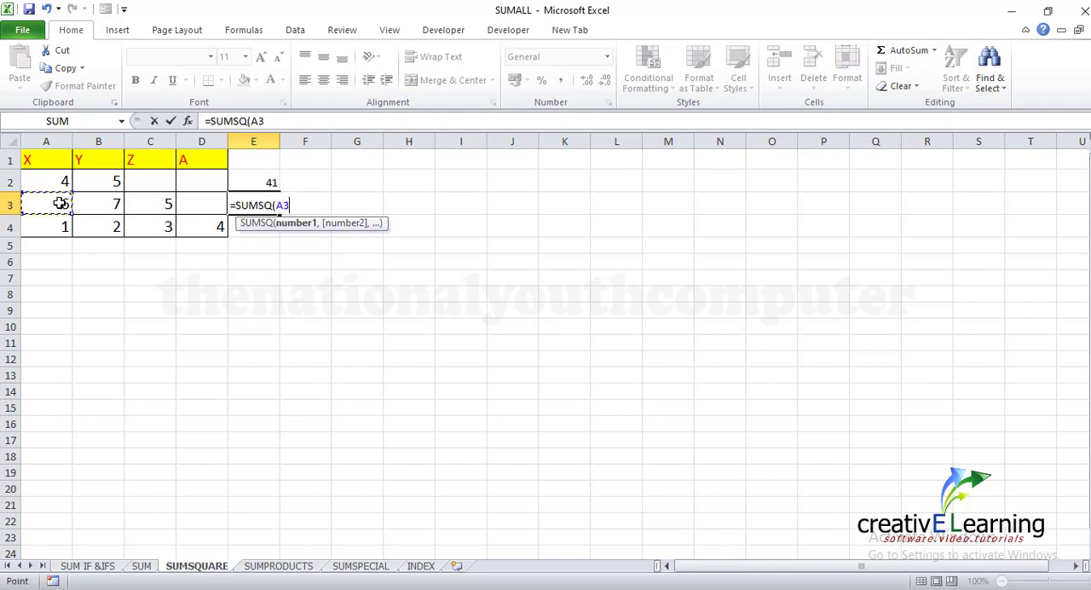
type(",")
left_click(98, 205)
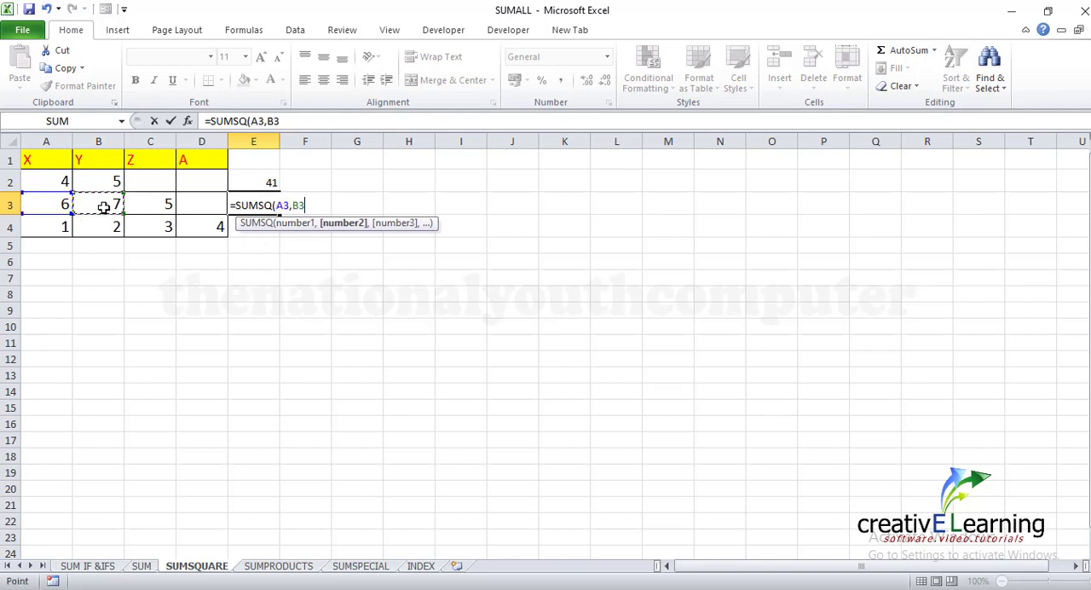
type(",")
left_click(157, 219)
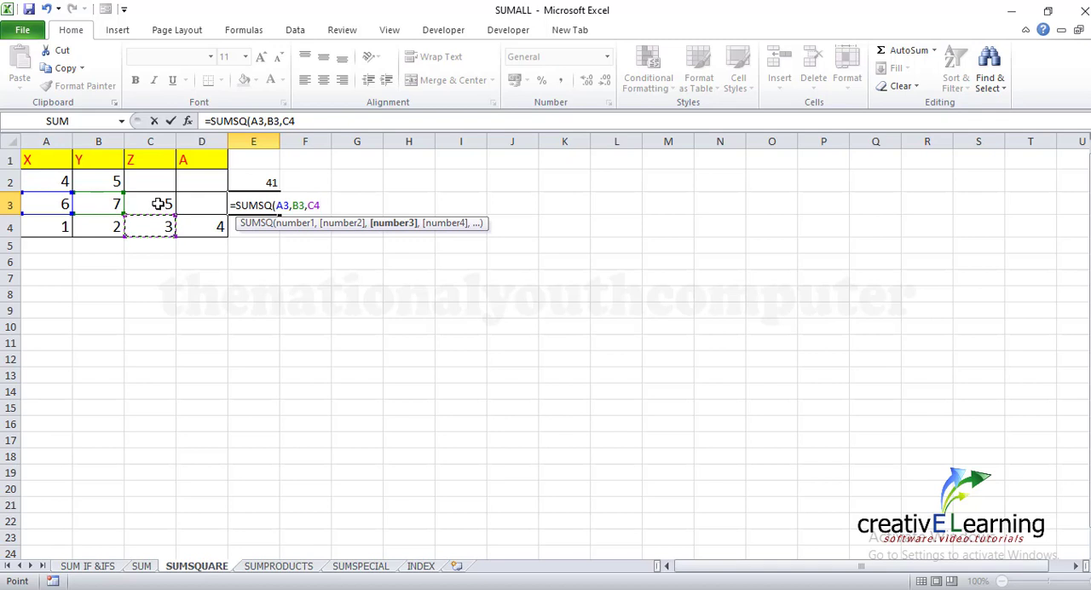
key("BackSpace")
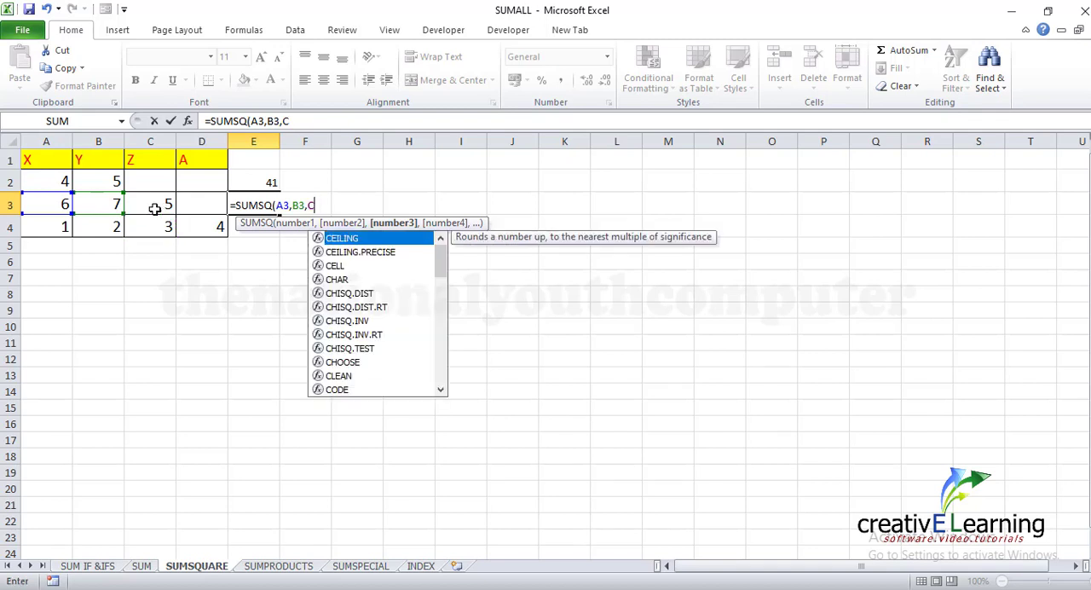
key("BackSpace")
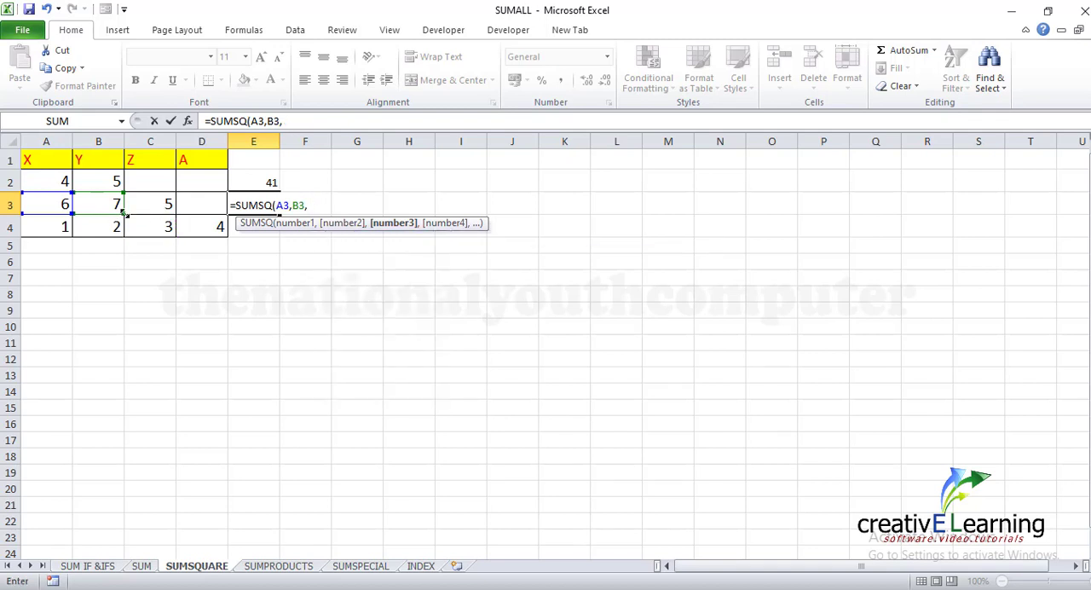
left_click(153, 204)
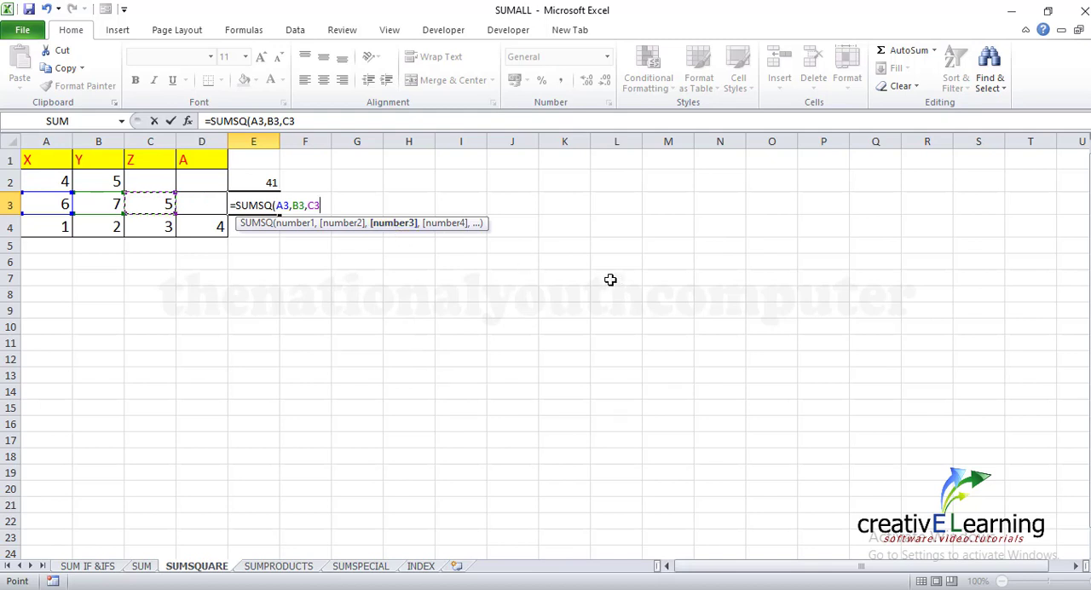
type(")")
key("Return")
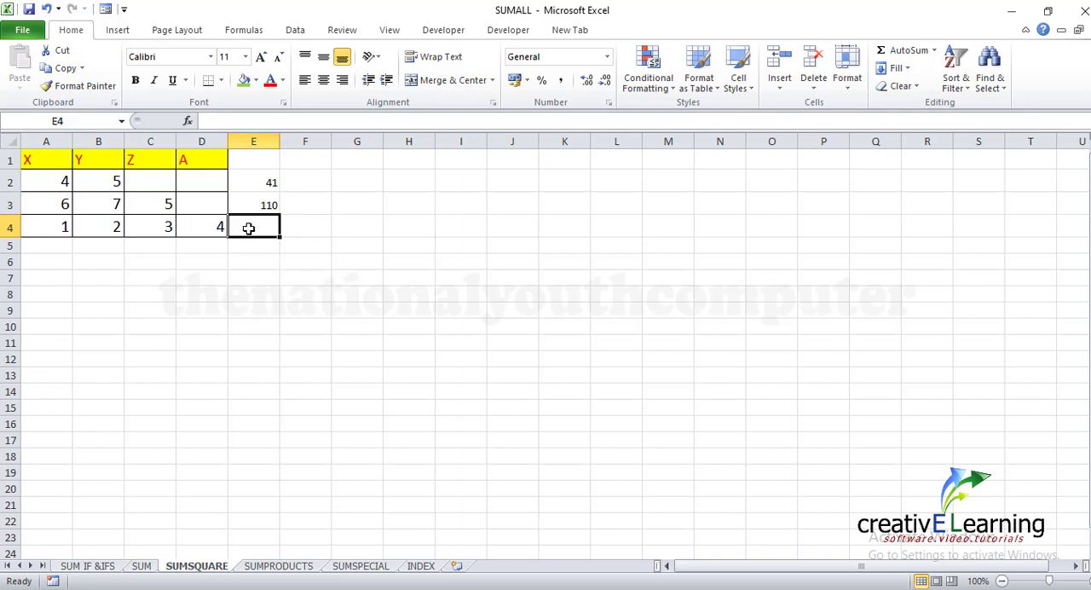
Enter =SUMSQ(A4,B4,C4,D4) in cell E4 to sum the squares of all four values in that row
type("=SUM")
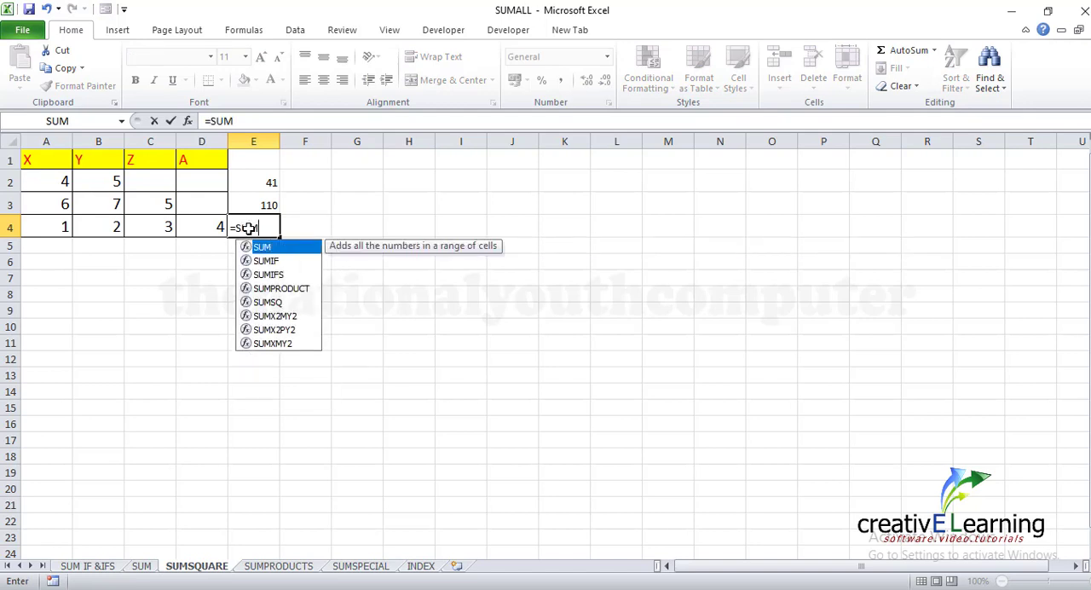
type("SQ(")
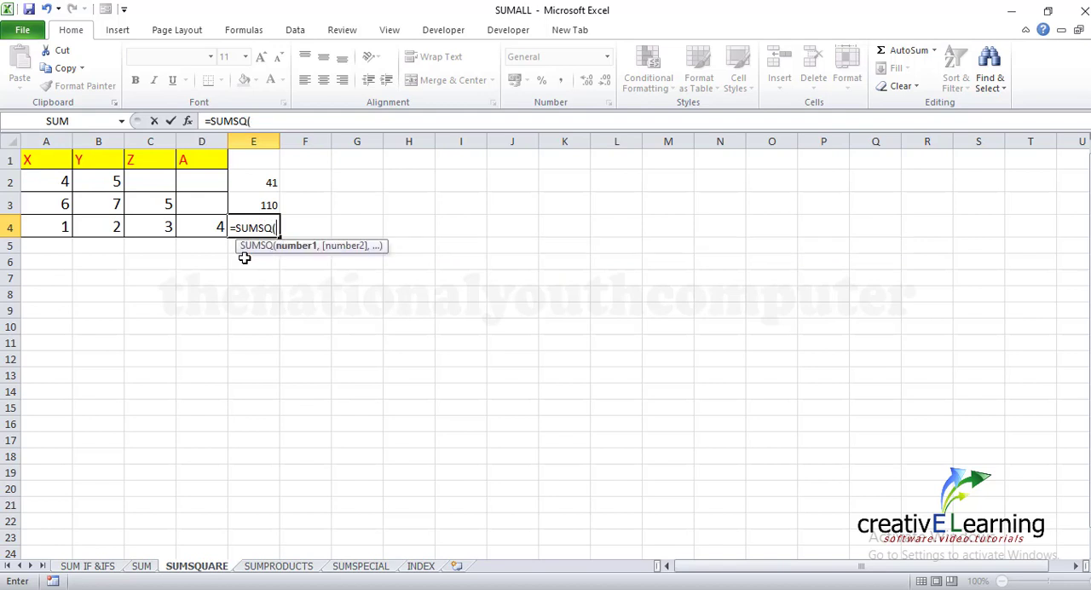
left_click(49, 227)
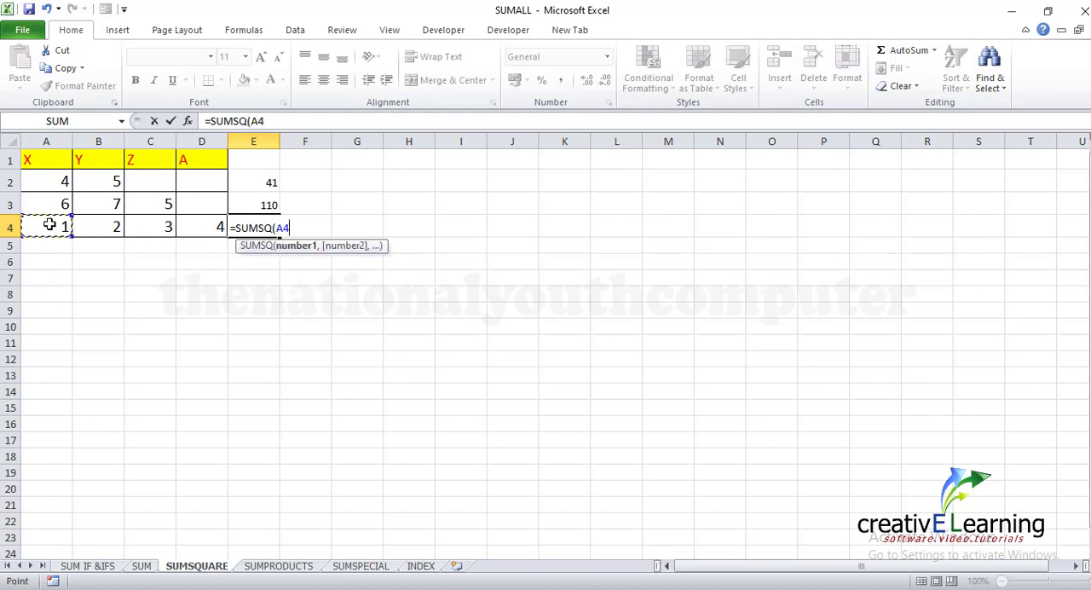
type(",")
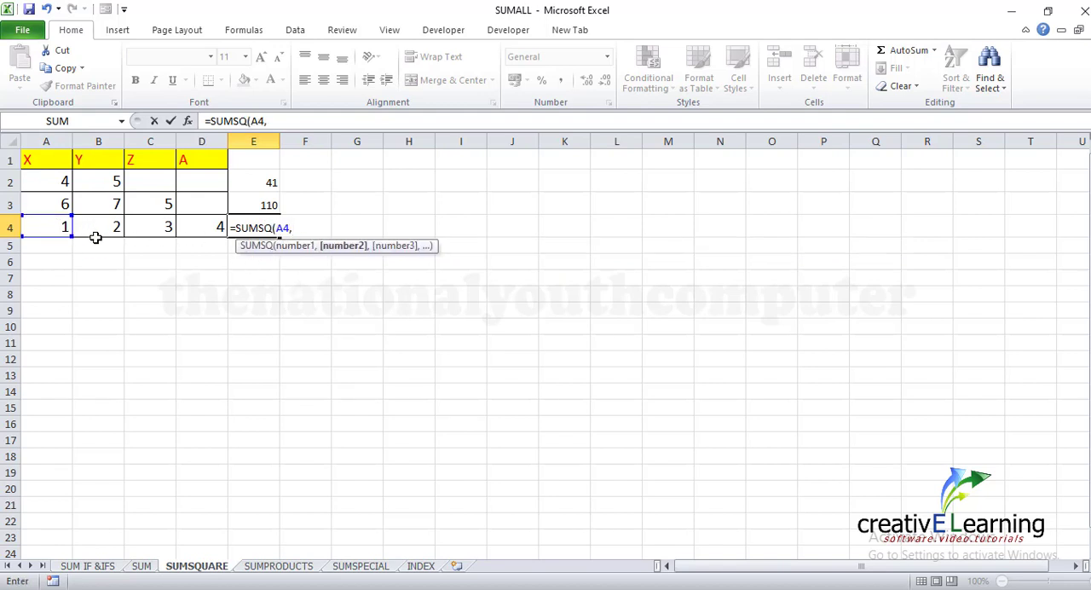
left_click_drag(90, 234, 98, 246)
type(",")
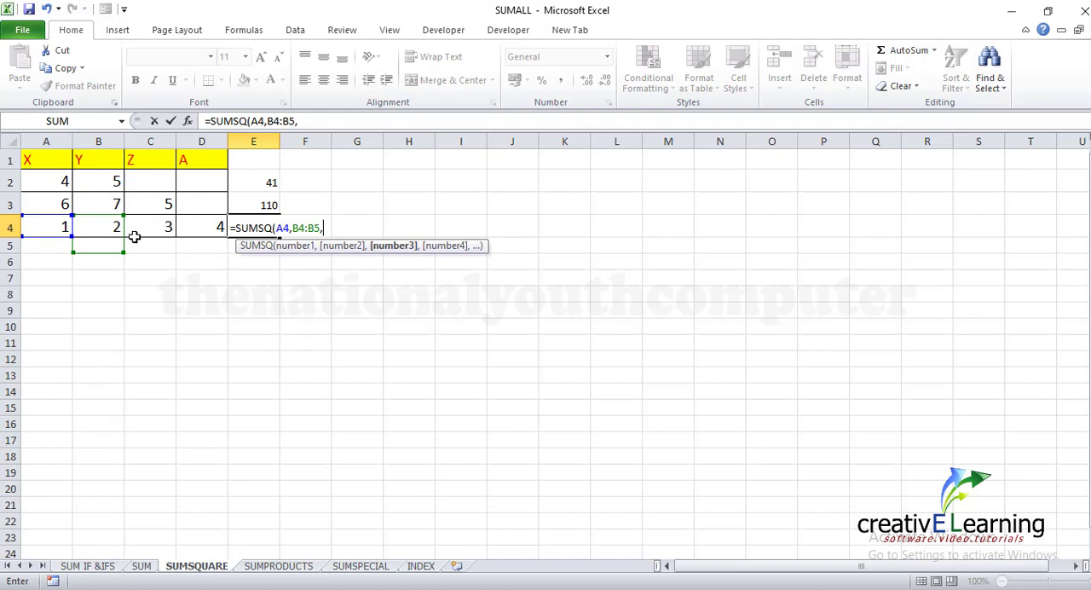
key("BackSpace")
key("BackSpace")
key("BackSpace")
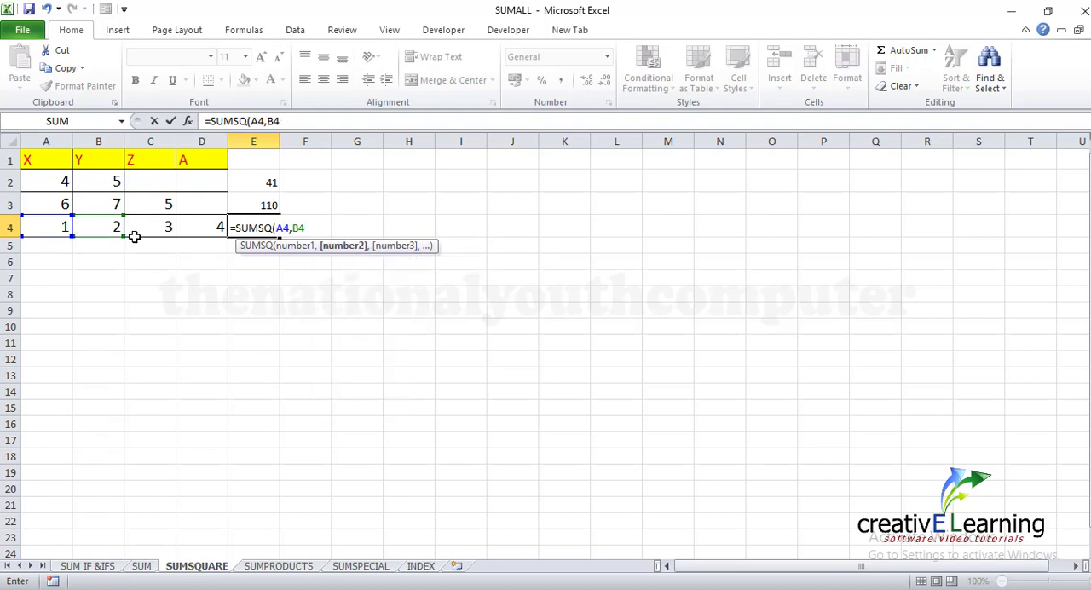
type(",")
left_click(150, 223)
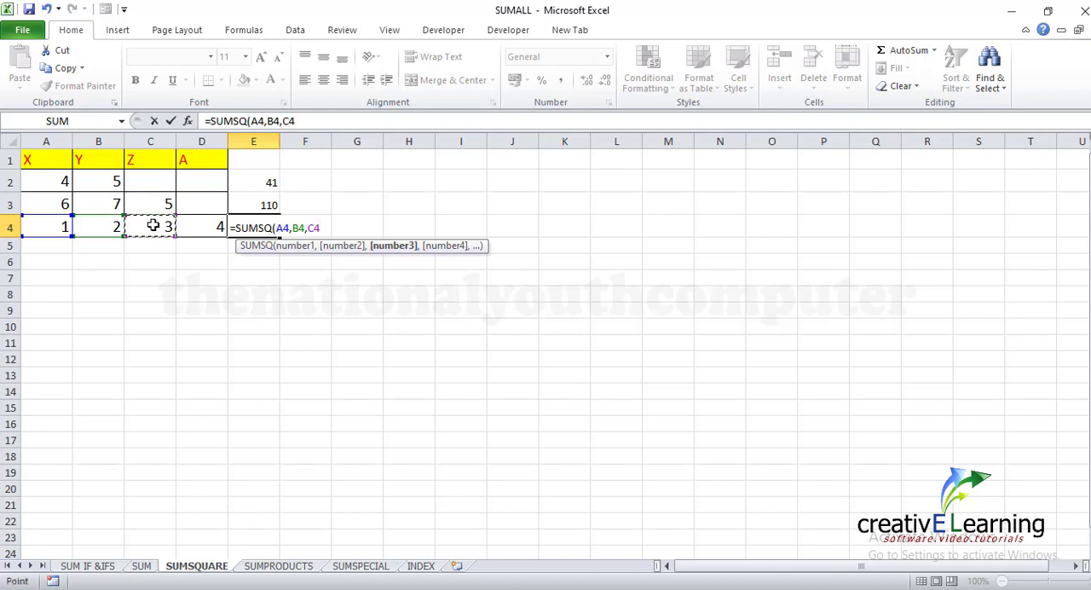
type(",")
left_click(196, 226)
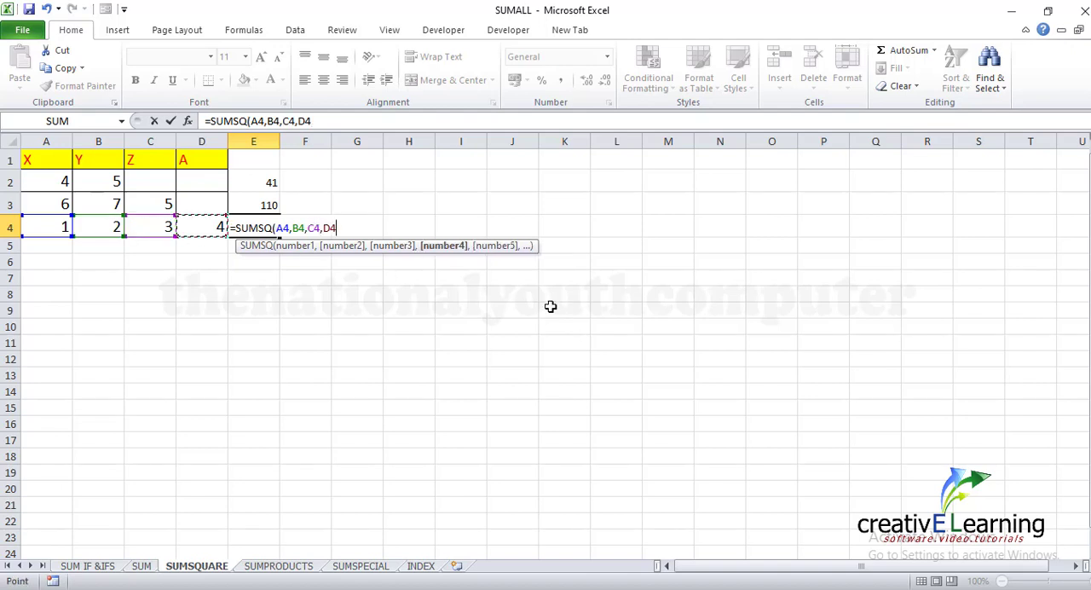
type(")")
key("Return")
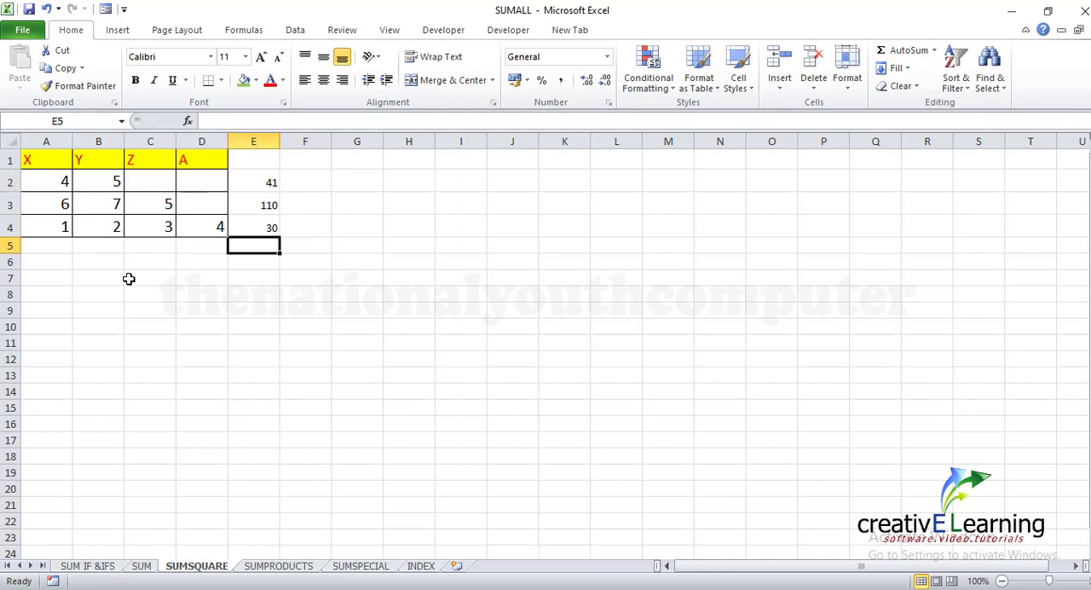
left_click(334, 201)
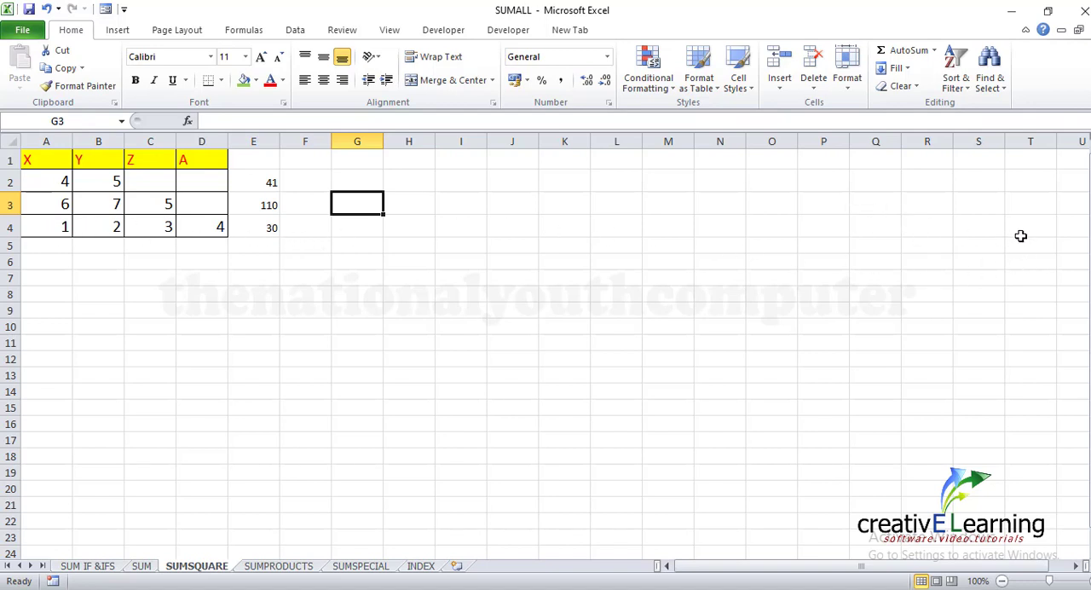
left_click(259, 230)
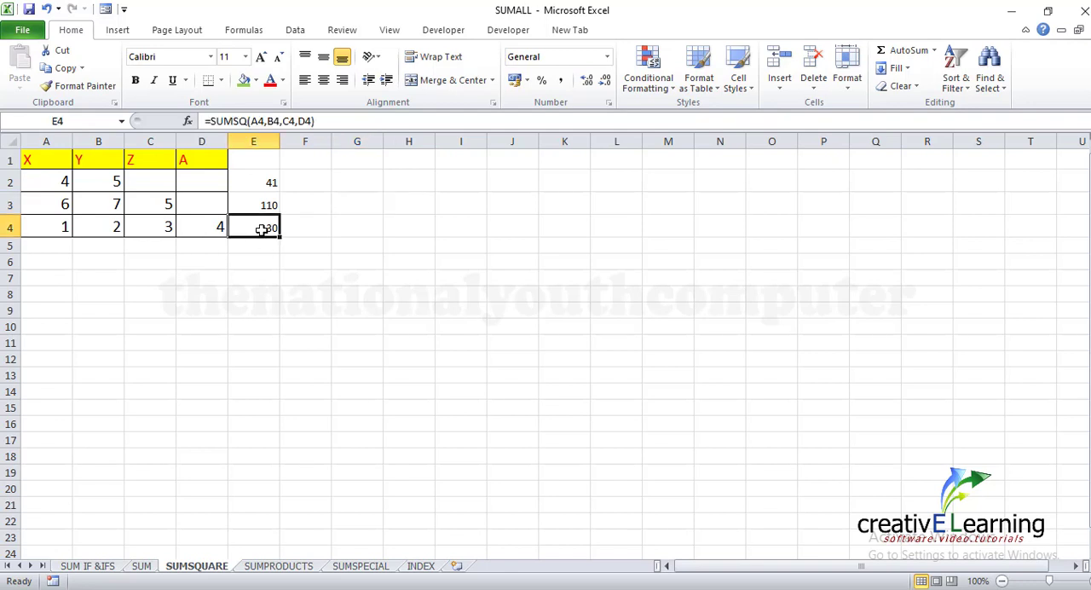
left_click(658, 262)
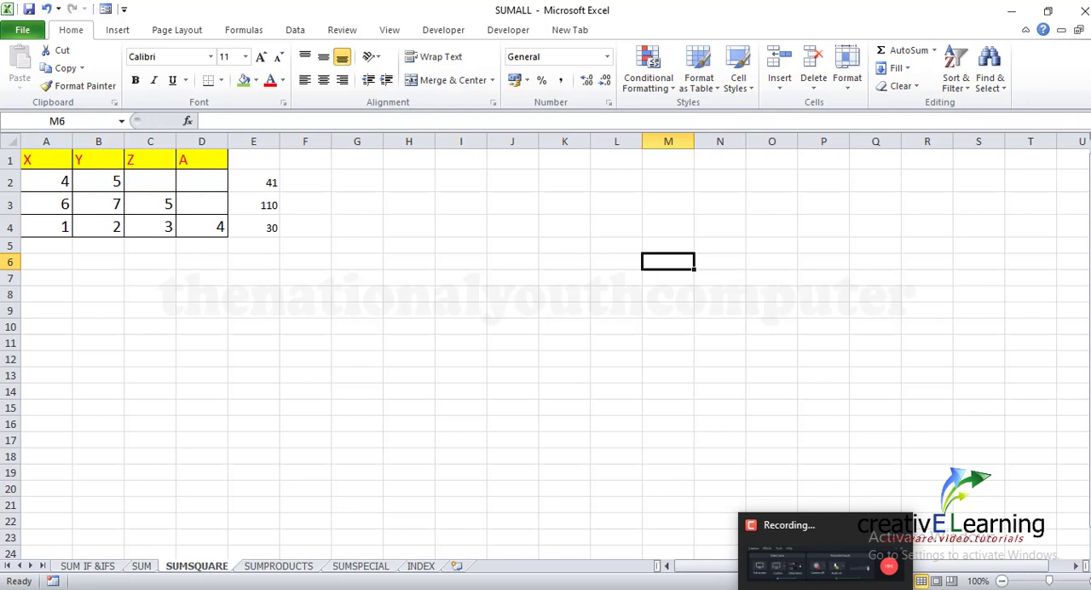
left_click(825, 588)
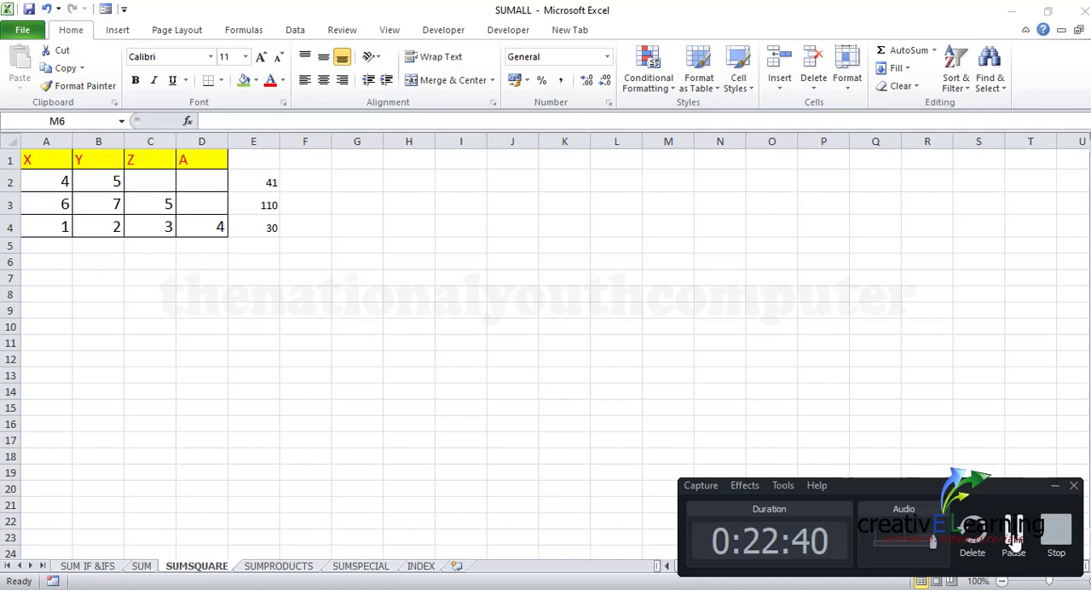
left_click(1014, 531)
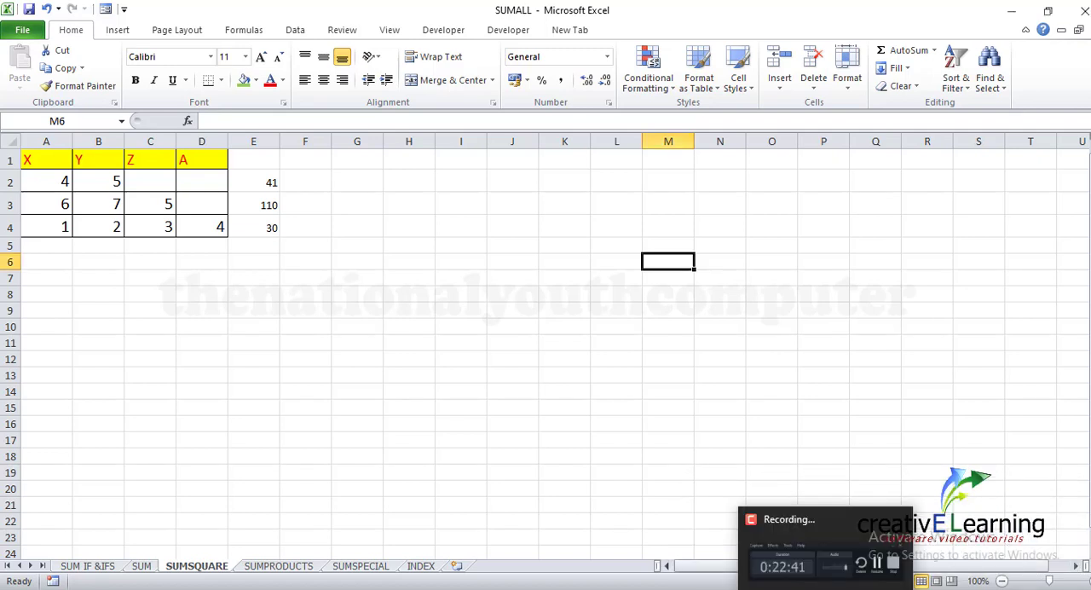
left_click(825, 588)
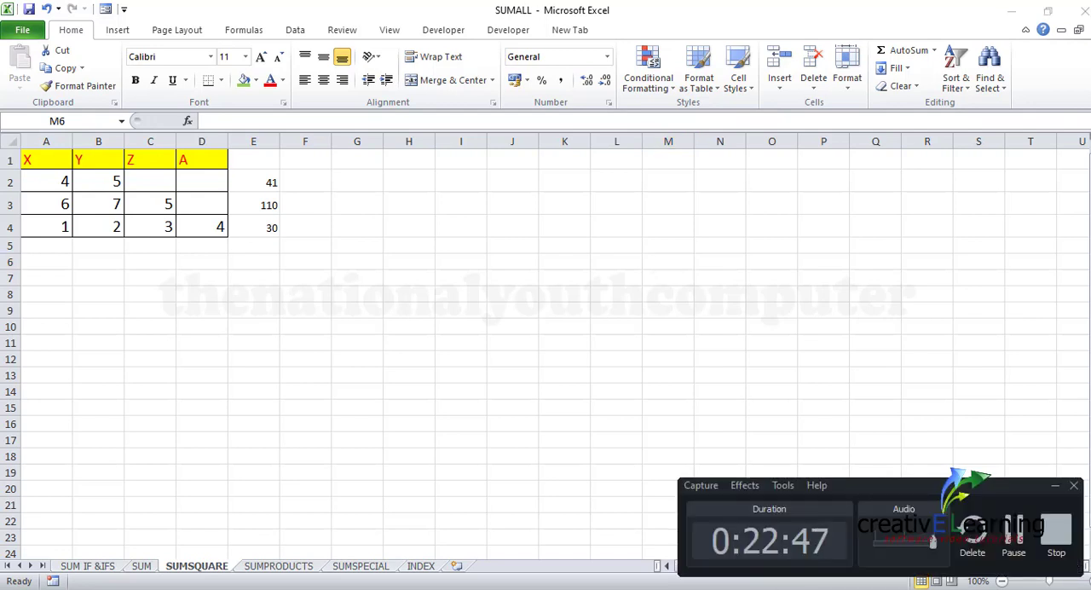
left_click(795, 588)
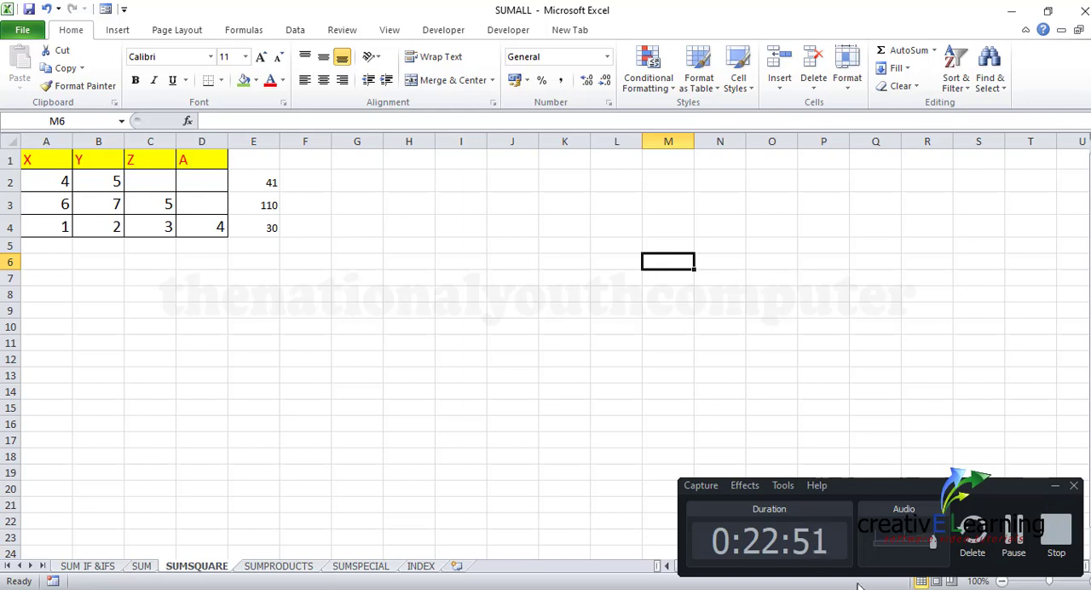
left_click(796, 589)
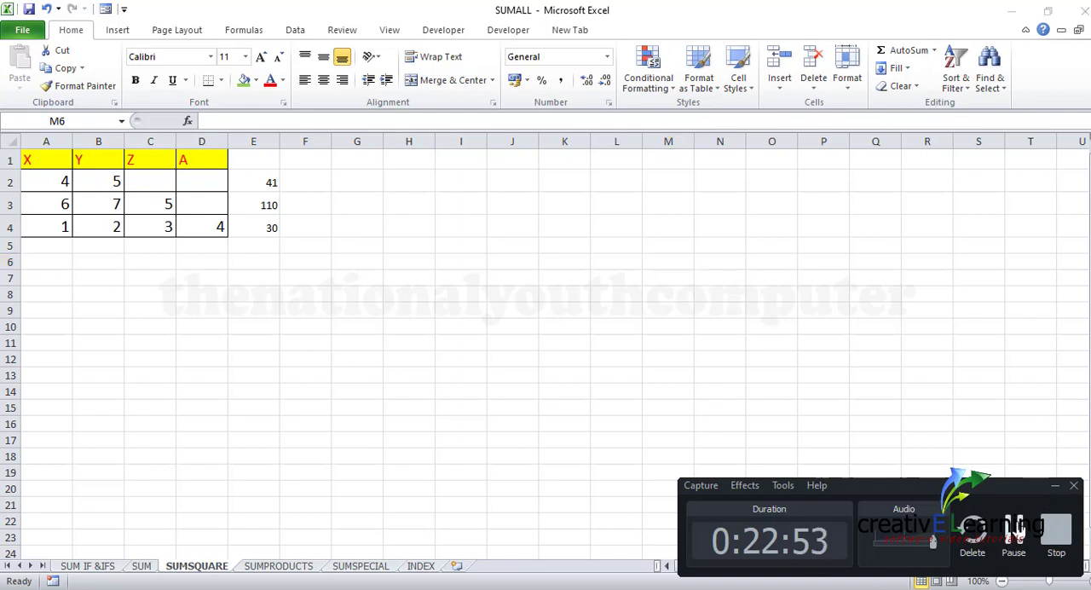
left_click(1058, 488)
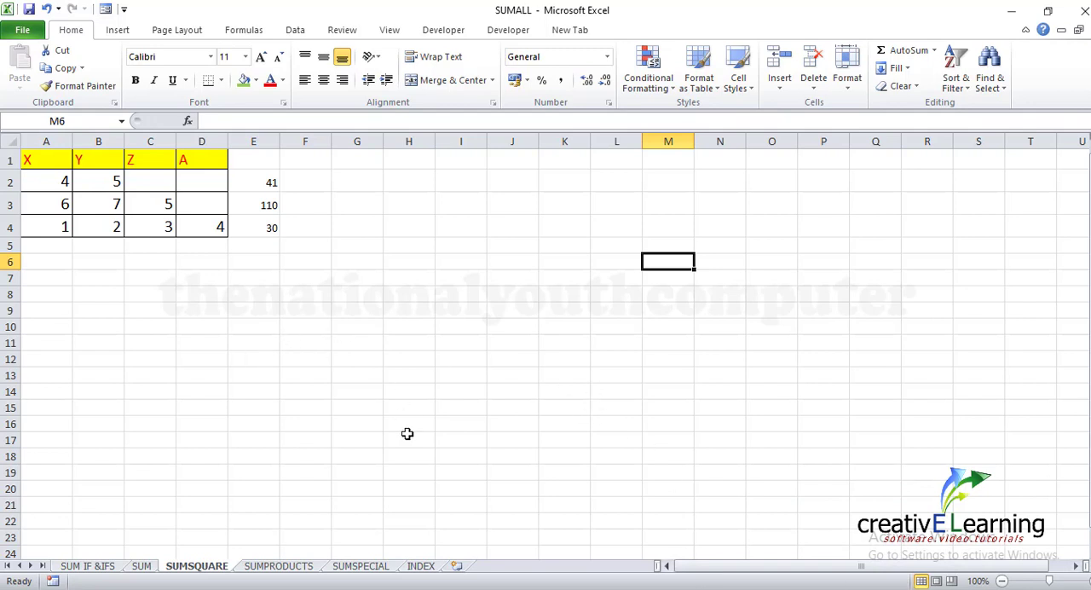
Fill the SUMSQ row (D12:E12) of the formula list on the INDEX sheet with green
left_click(421, 566)
left_click_drag(259, 349, 312, 347)
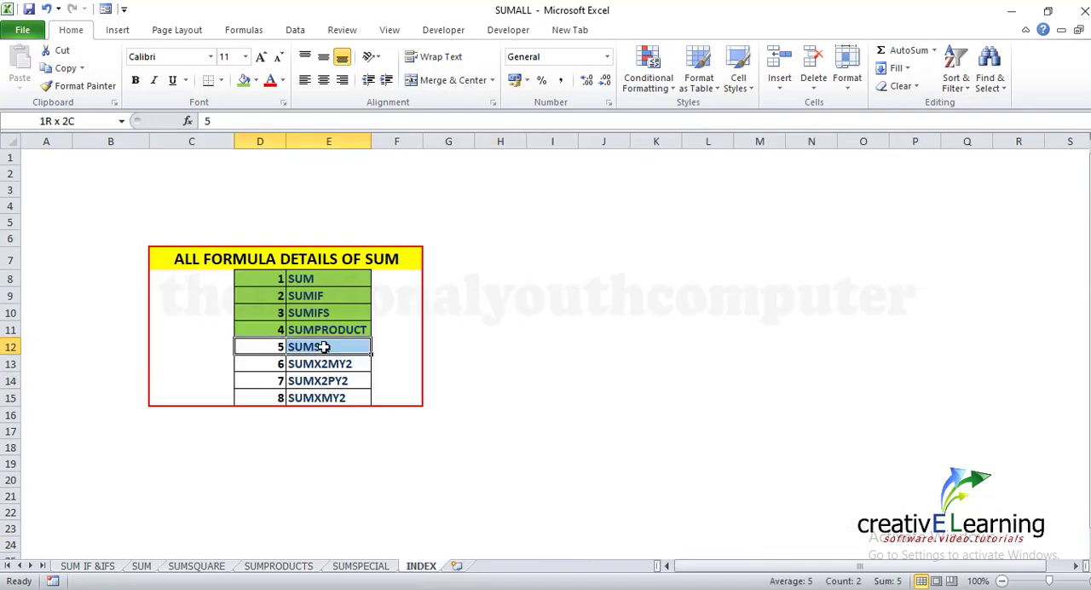
left_click(245, 81)
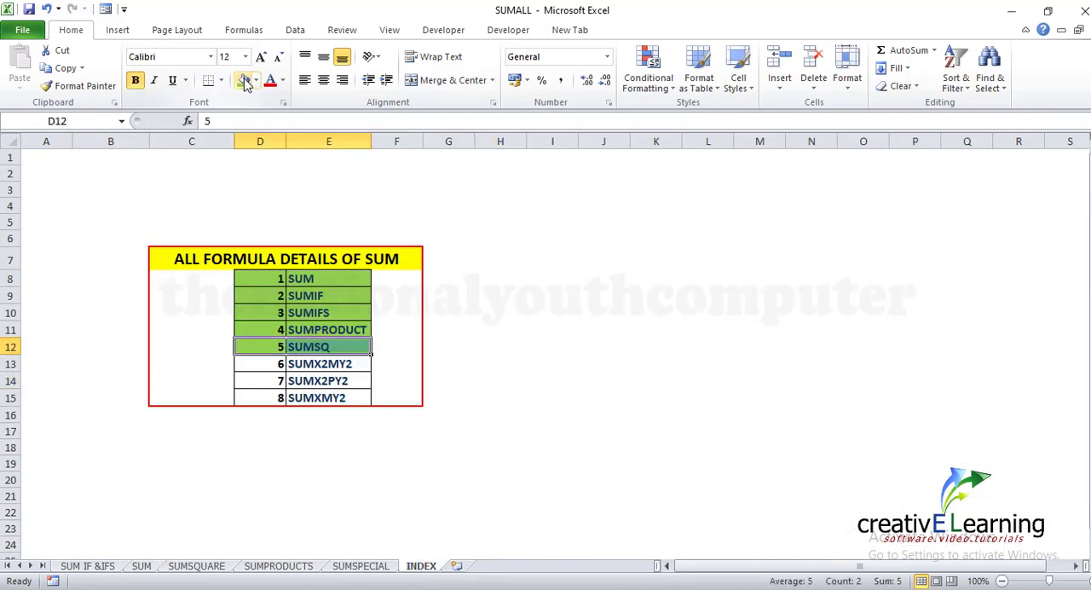
left_click(591, 379)
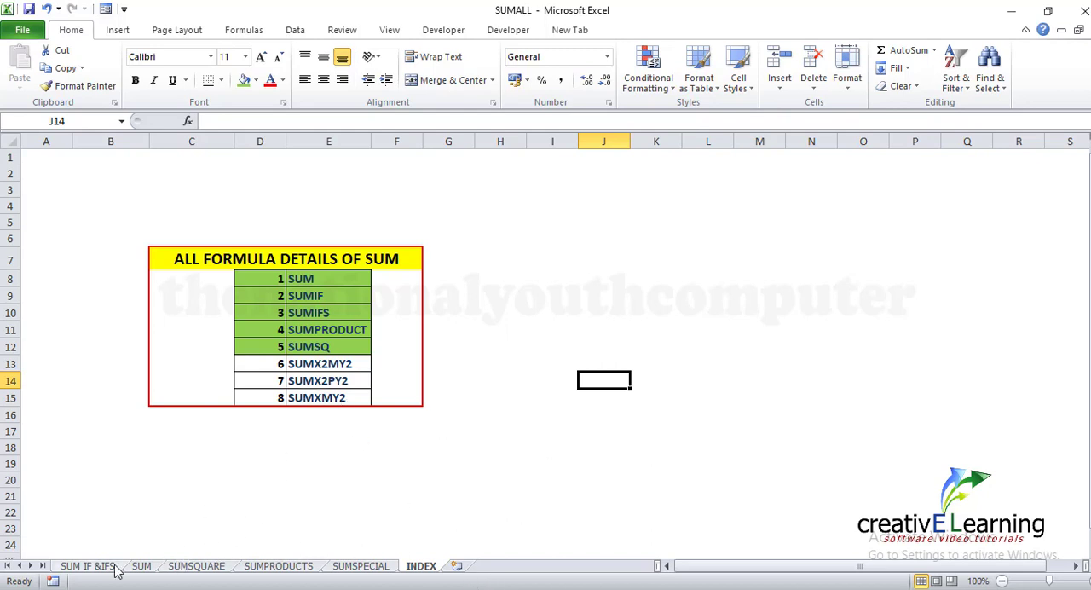
On the SUMSPECIAL sheet, clear the existing formulas from cells E5 and D5 beside the first X, Y pair
left_click(361, 566)
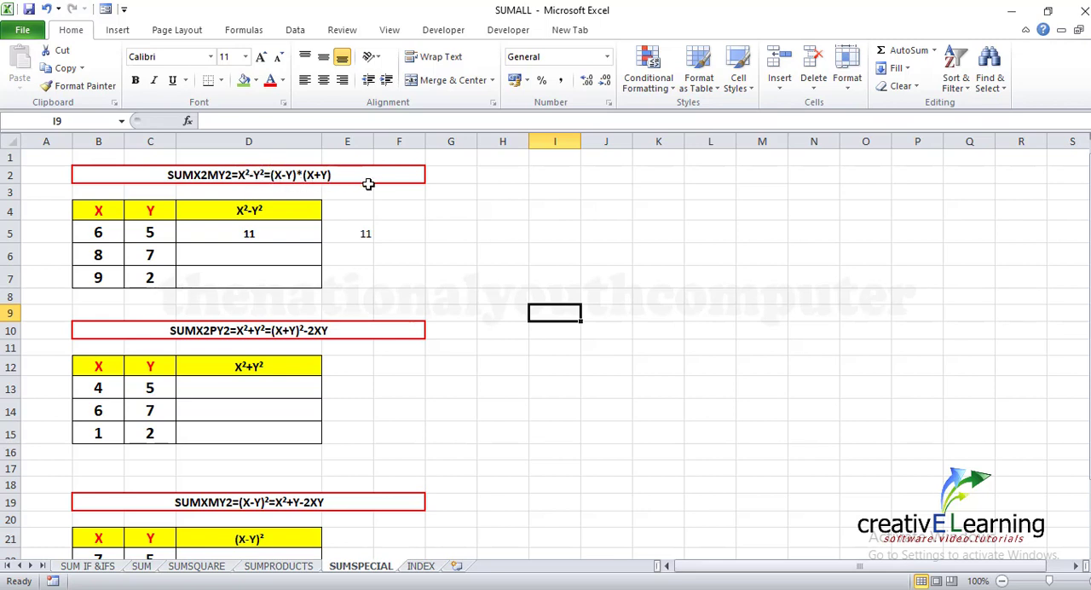
left_click(363, 236)
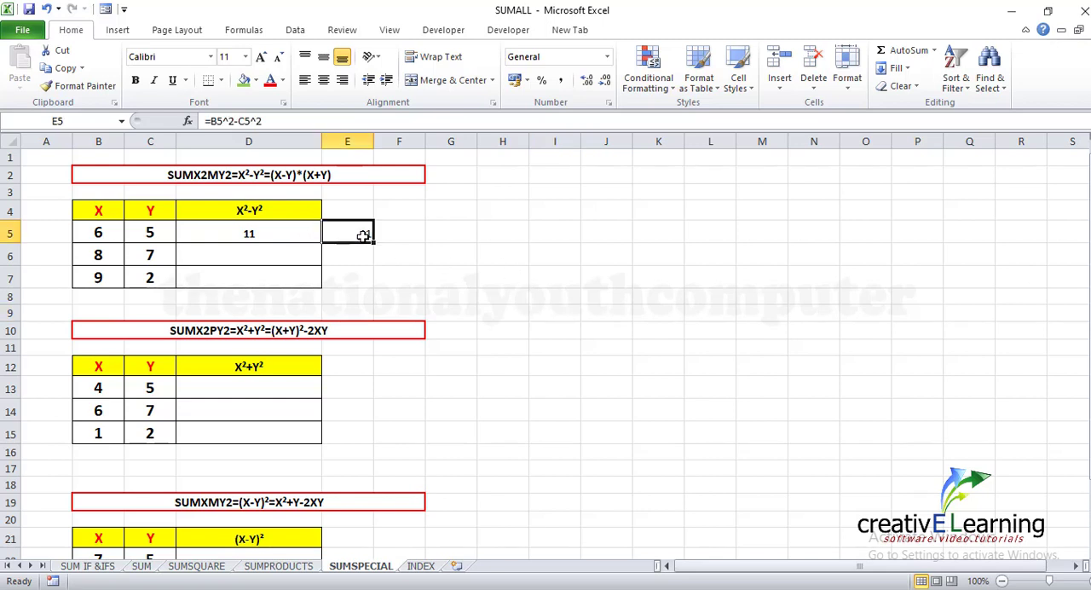
key("Delete")
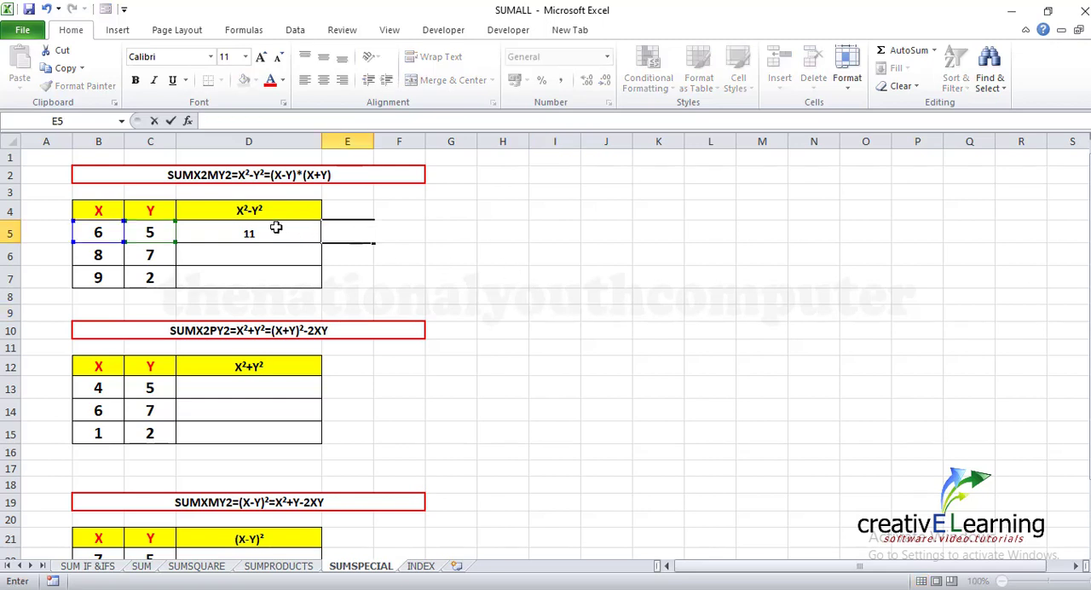
left_click(282, 227)
double_click(276, 231)
left_click(435, 252)
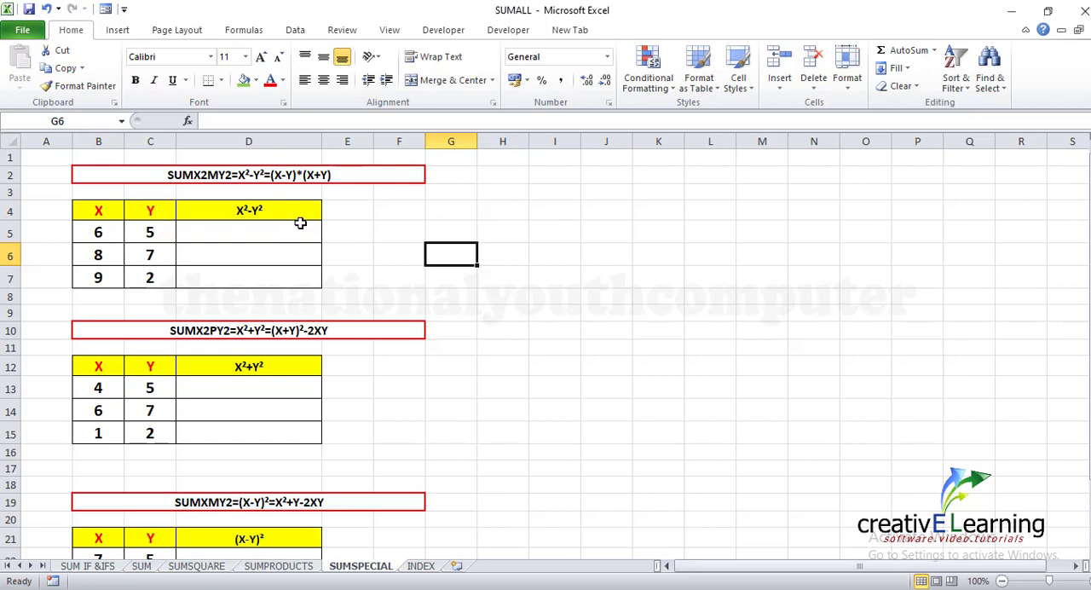
Enter =SUMX2MY2(B5,C5) in cell D5 to get the difference of the squares of X and Y
left_click(232, 233)
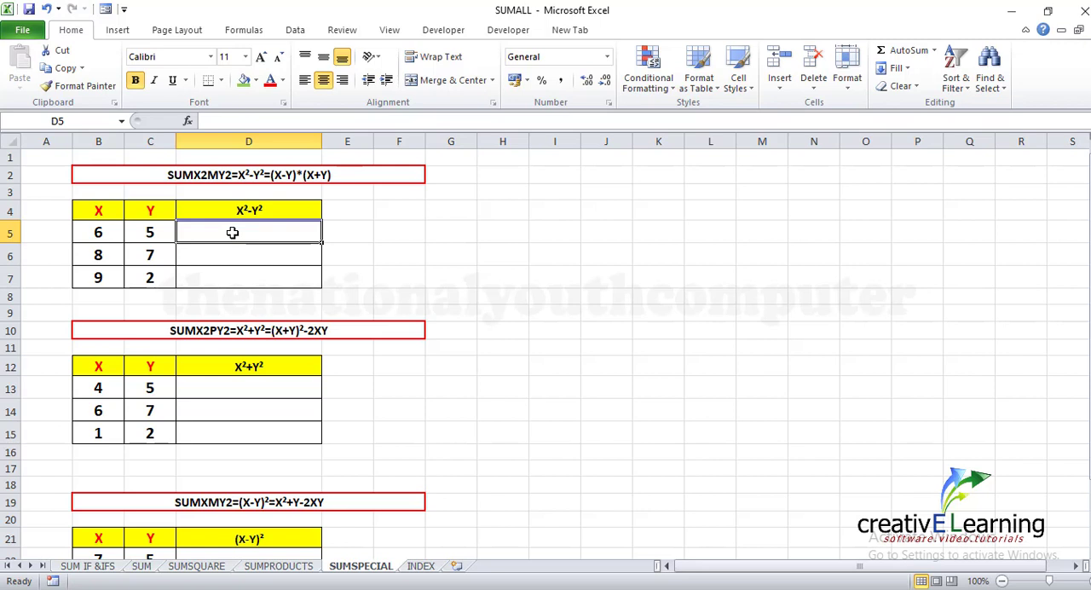
type("=")
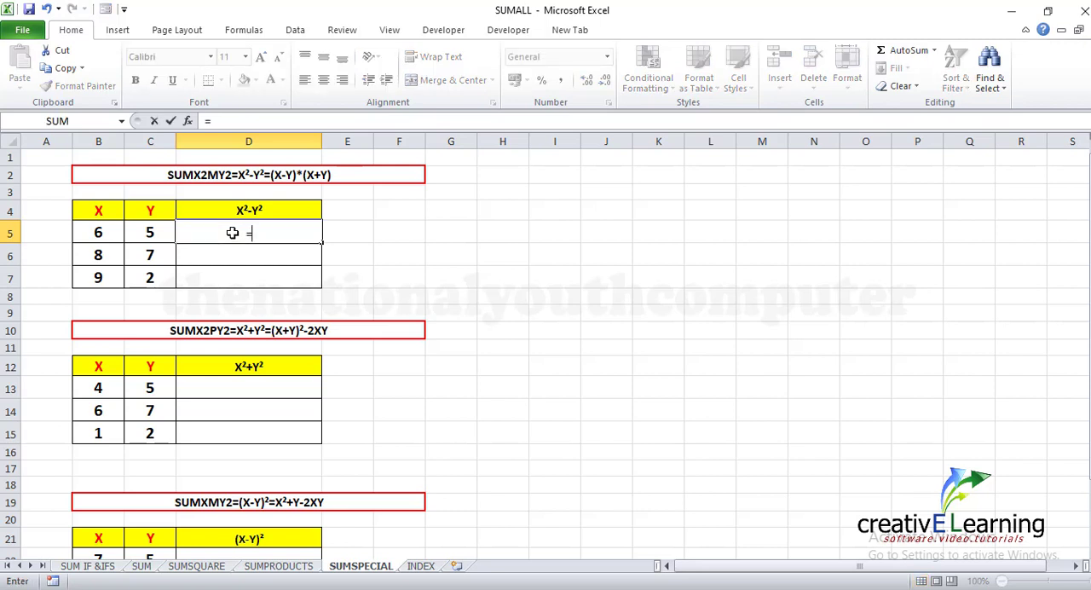
type("SUM")
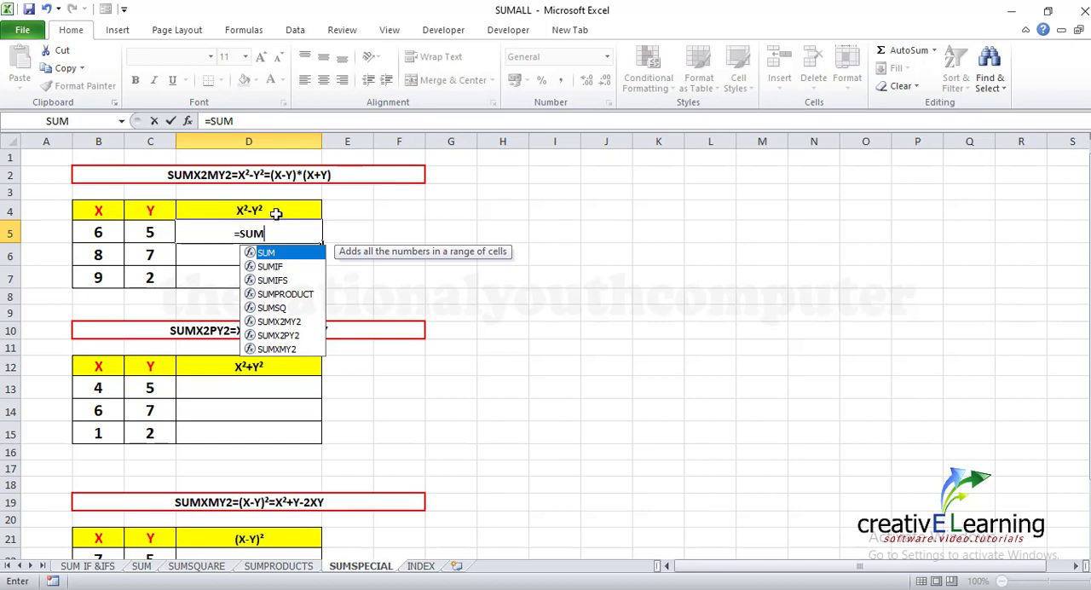
left_click(287, 325)
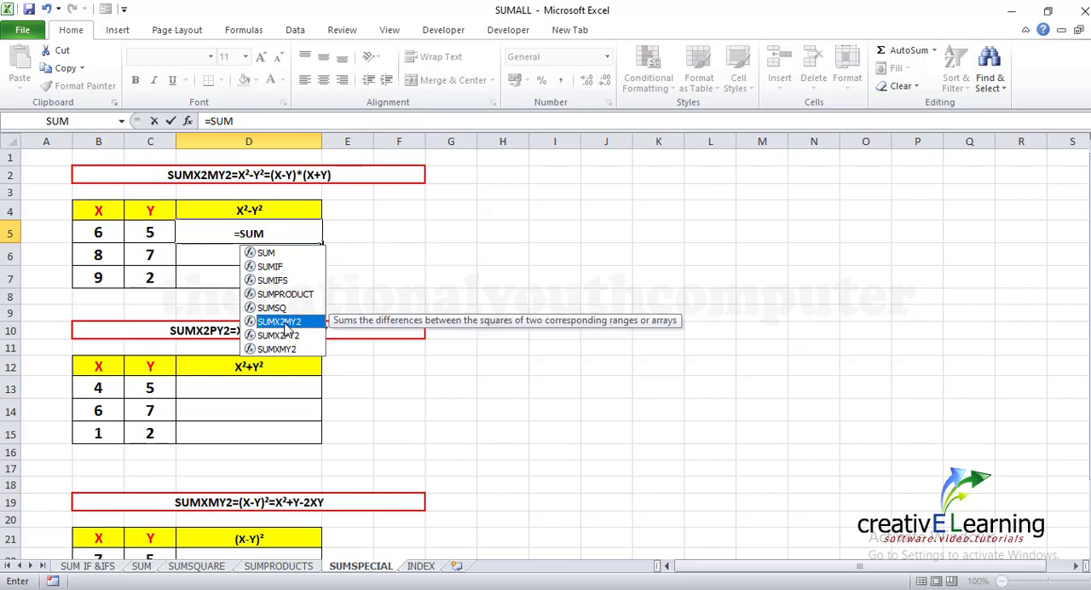
double_click(288, 324)
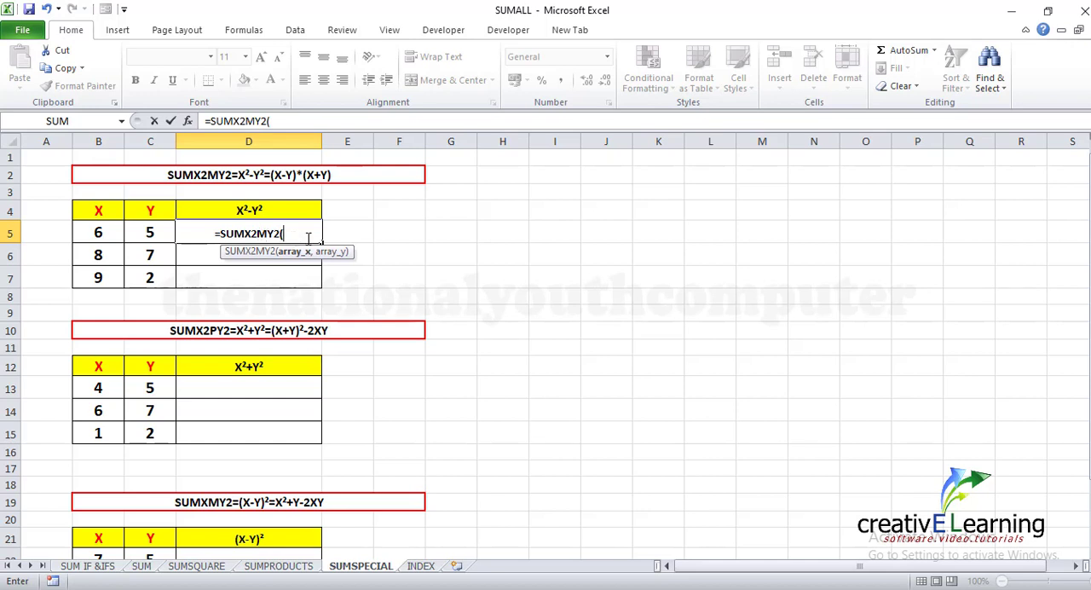
left_click(97, 235)
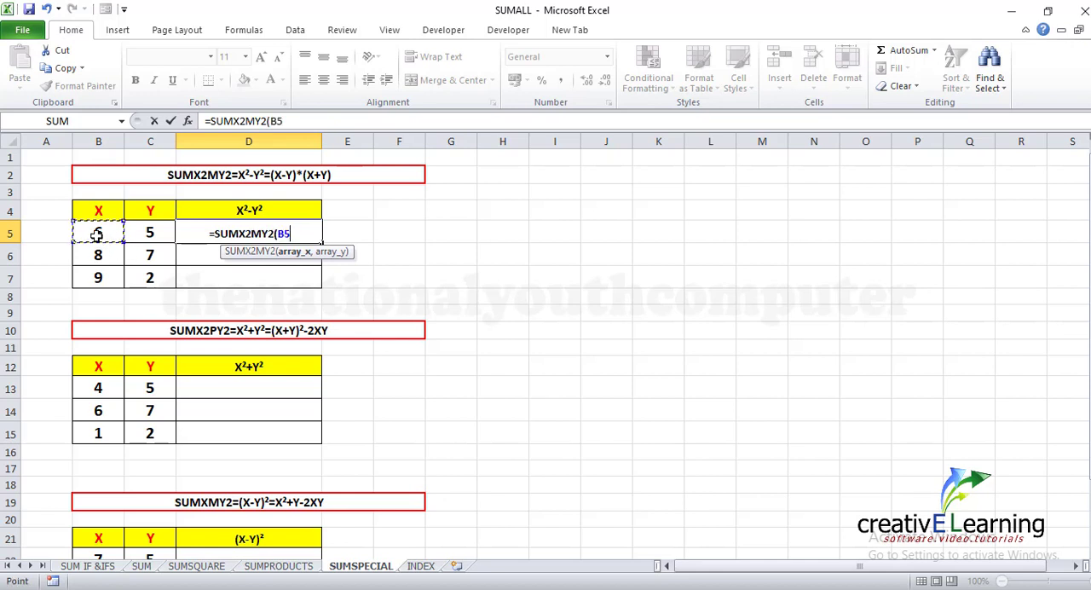
type(",")
left_click(134, 232)
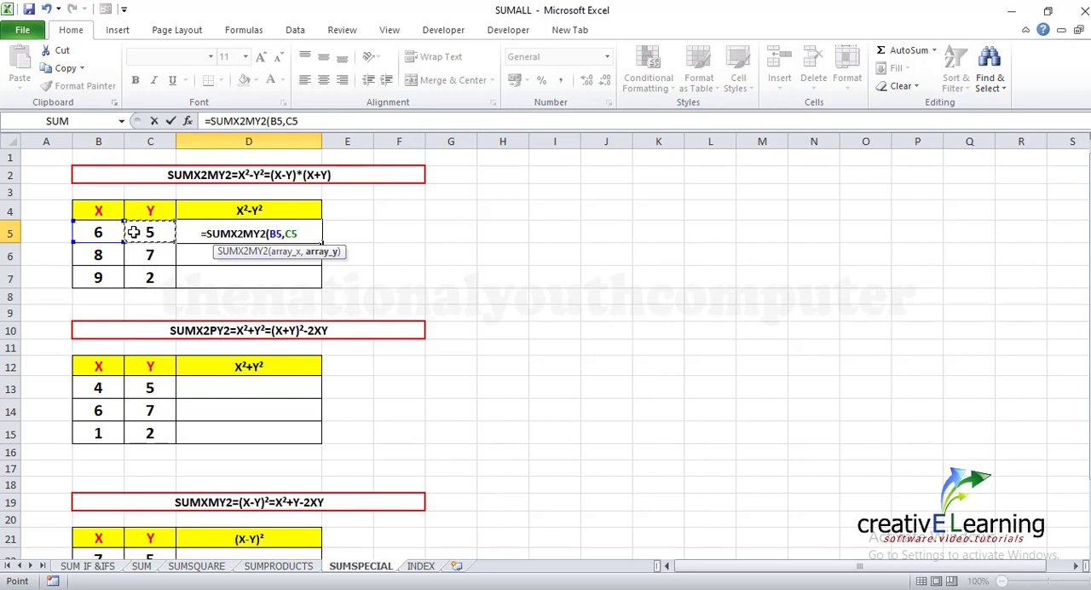
type(")")
key("Return")
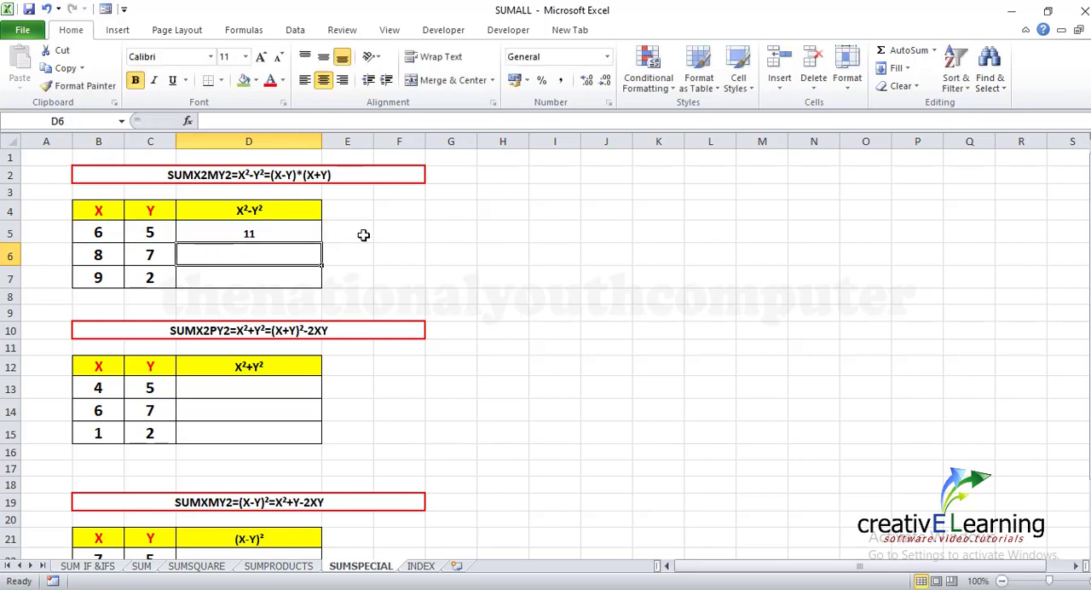
Enter the manual check formula =B5^2-C5^2 in cell E5 beside the SUMX2MY2 result
left_click(362, 235)
type("=")
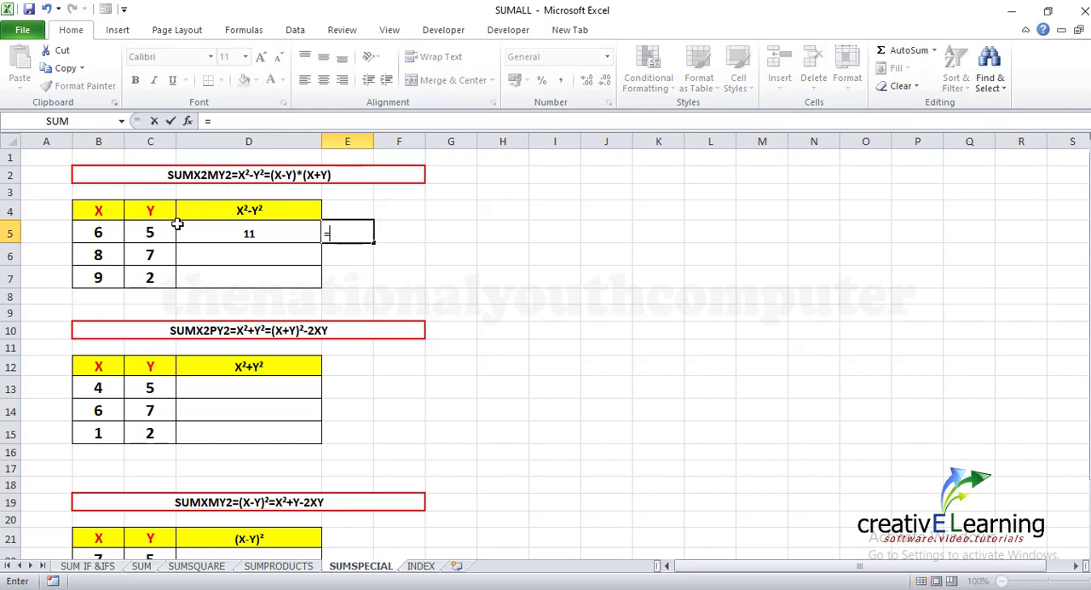
left_click(96, 236)
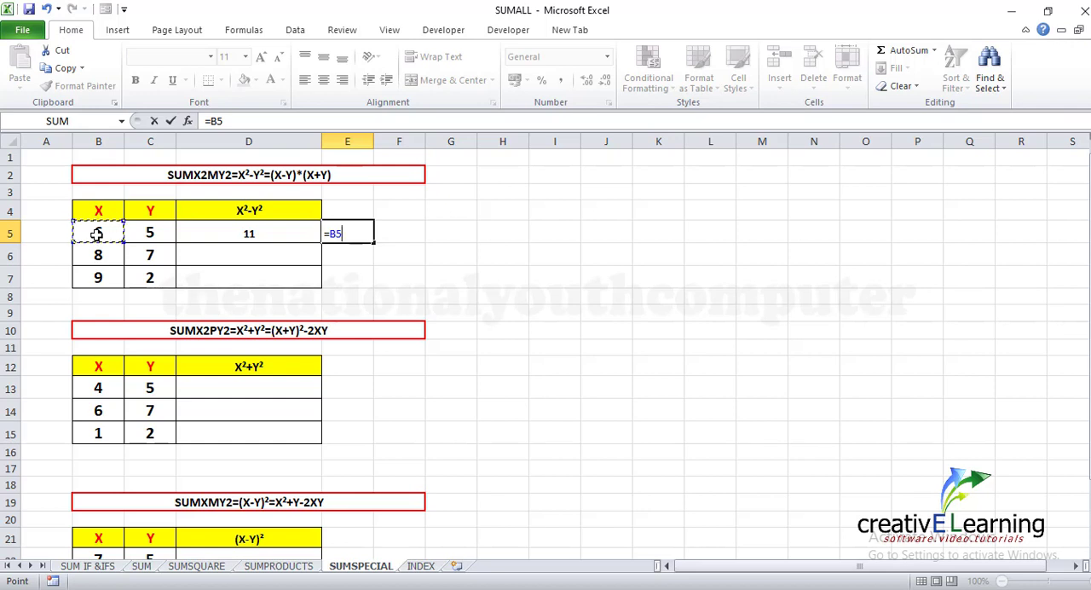
type("^")
type("2-")
left_click(154, 231)
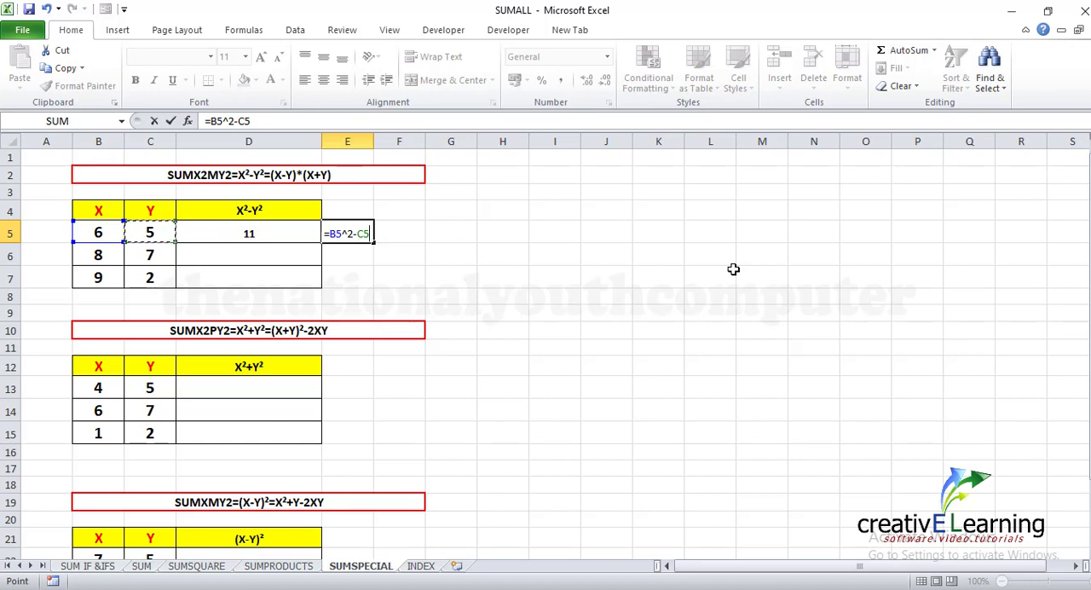
type("^2")
key("Return")
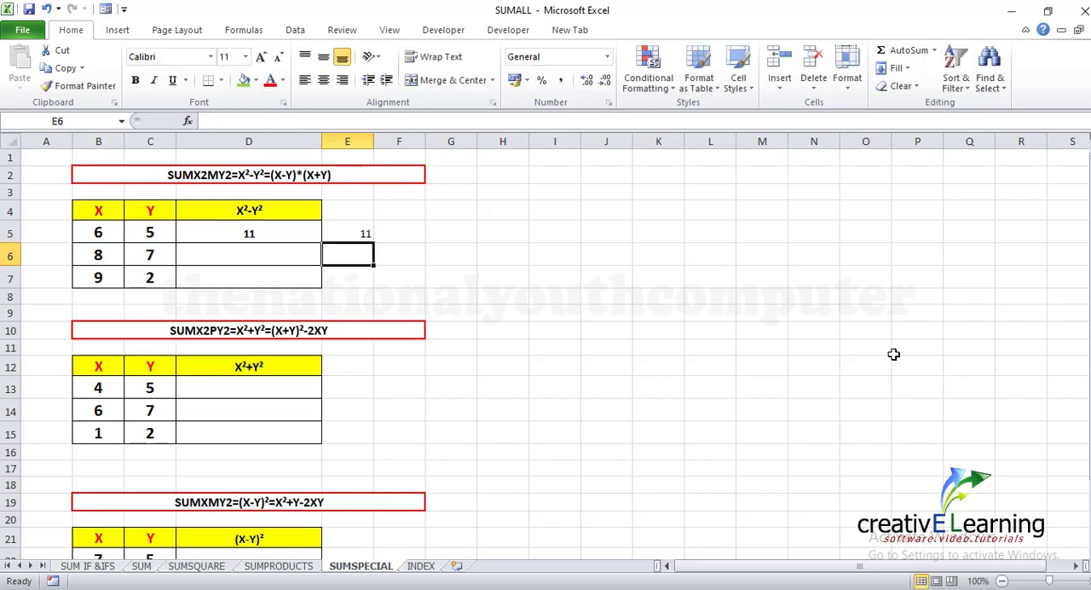
Enter =SUMX2MY2(B6,C6) in cell D6 to get the difference of squares for the second X, Y pair
left_click(206, 260)
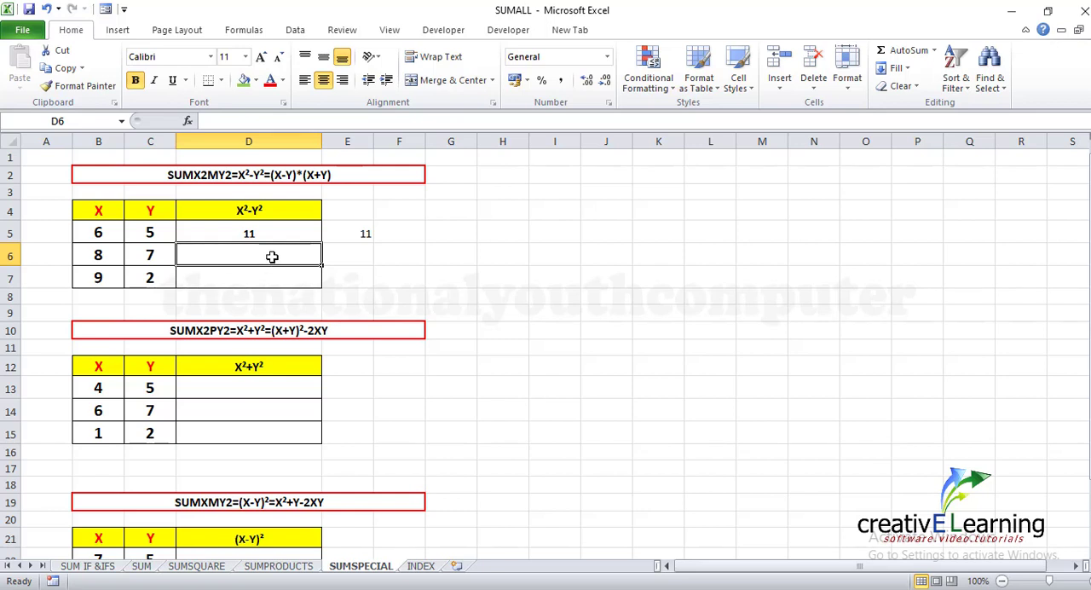
type("=")
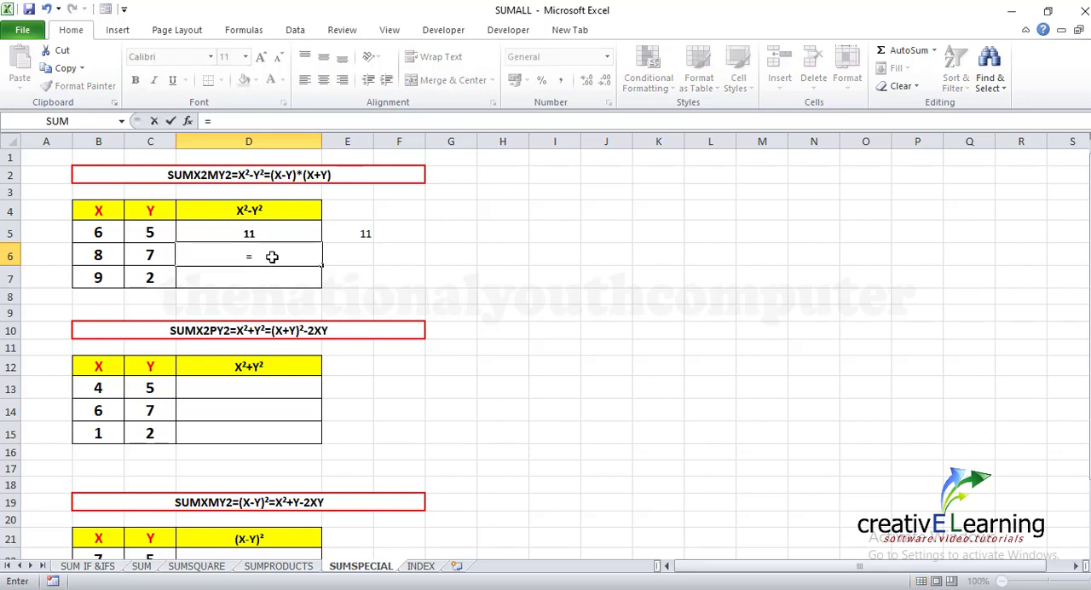
type("SUM")
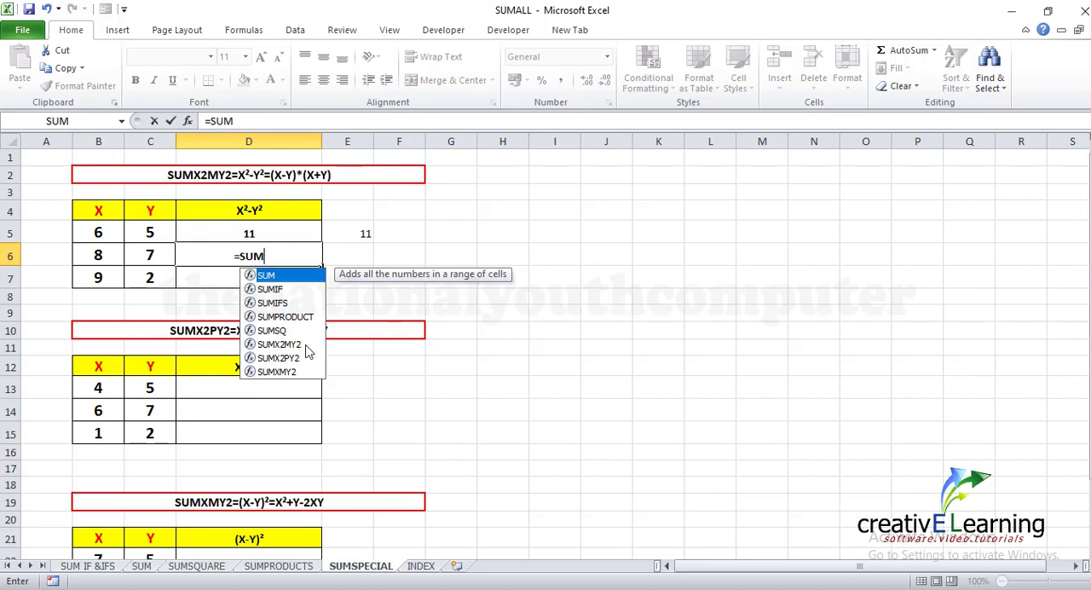
left_click(298, 346)
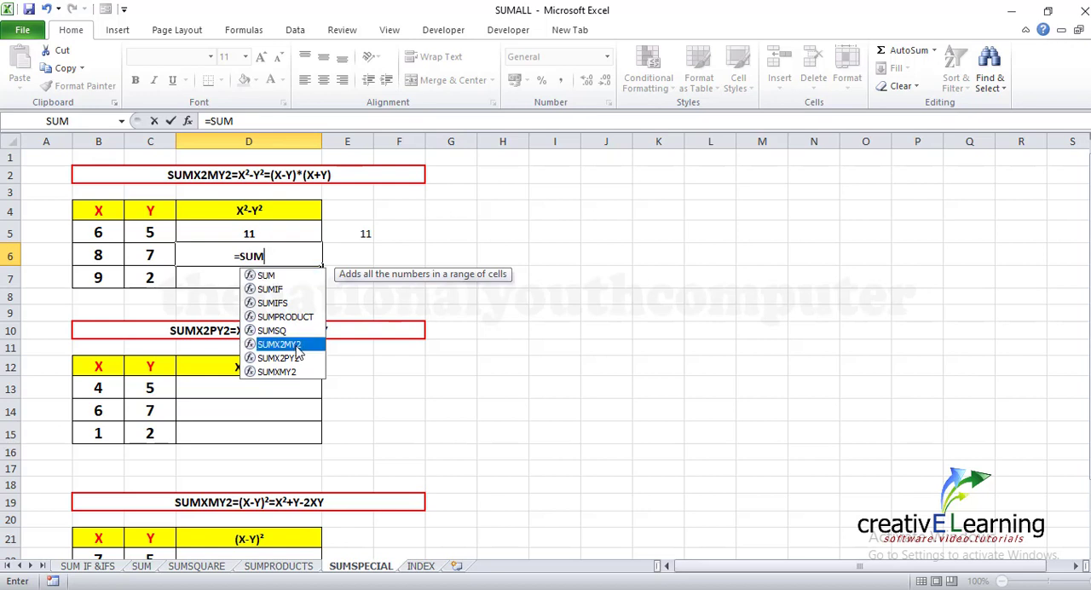
double_click(294, 345)
left_click(101, 255)
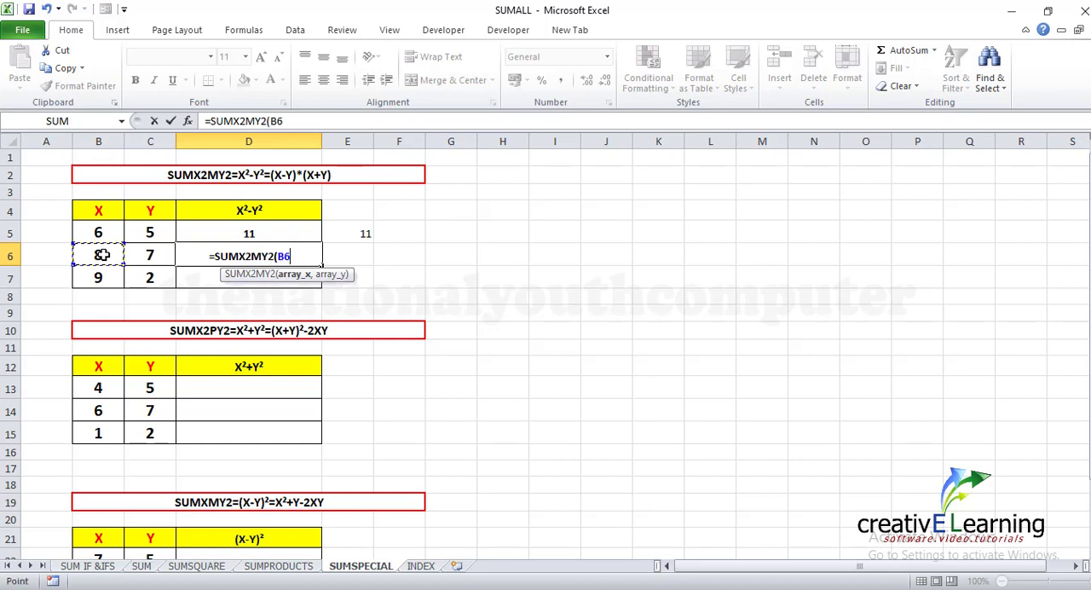
type(",")
left_click(148, 256)
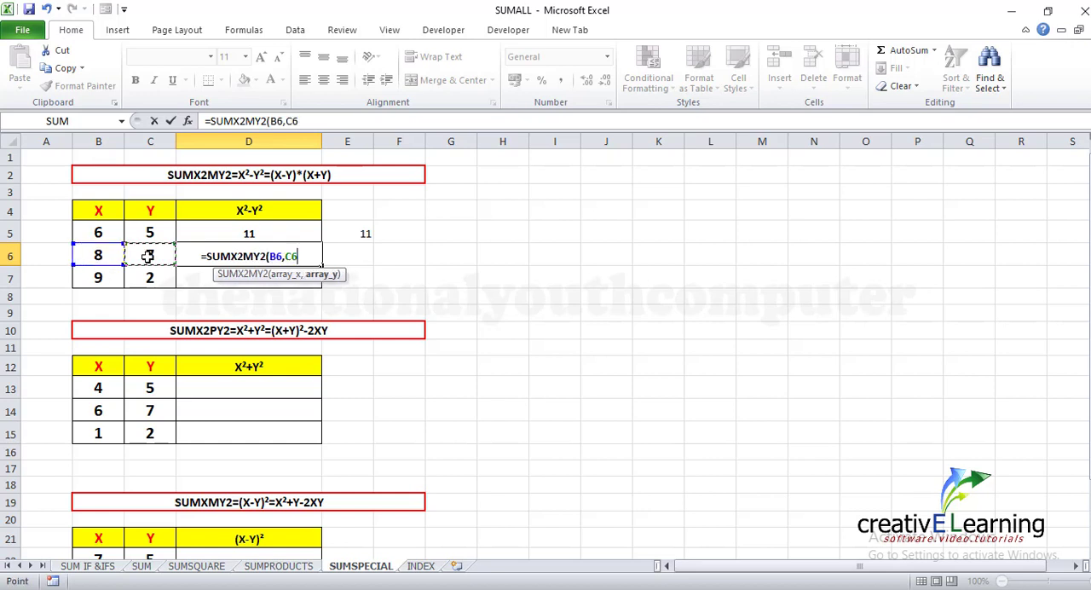
type(")")
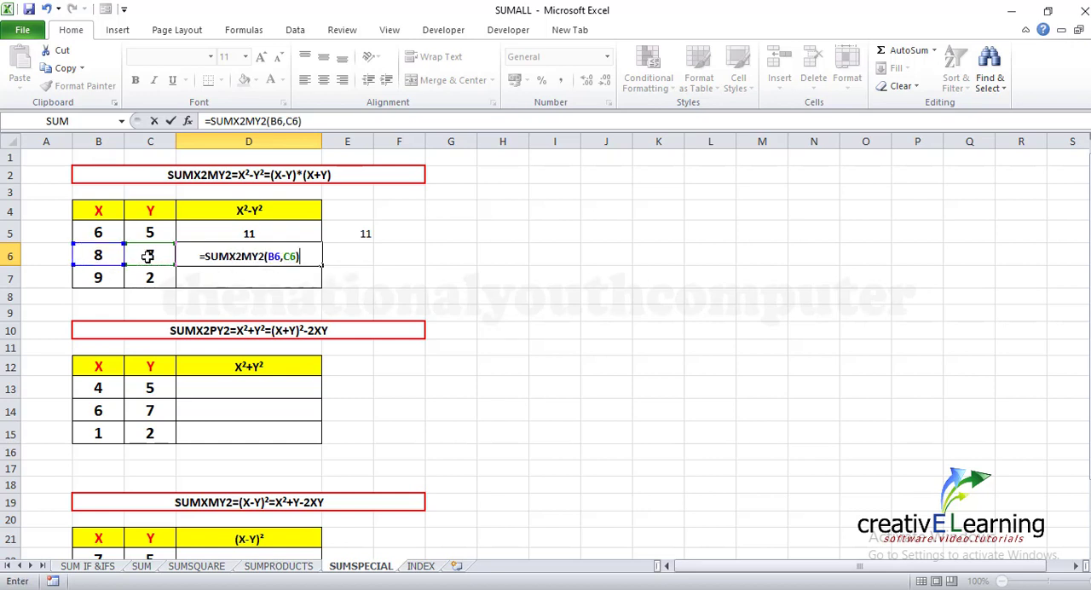
key("Return")
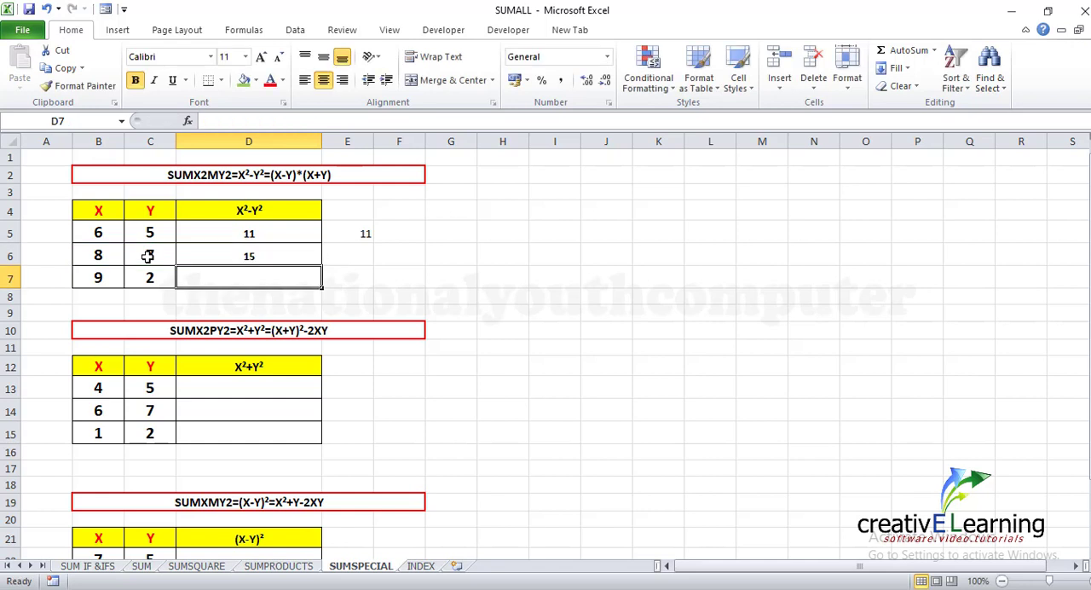
Enter =SUMX2PY2(B13,C13) in cell D13 of the X²+Y² table to get the sum of squares for its first pair
scroll(543, 345, "down", 1)
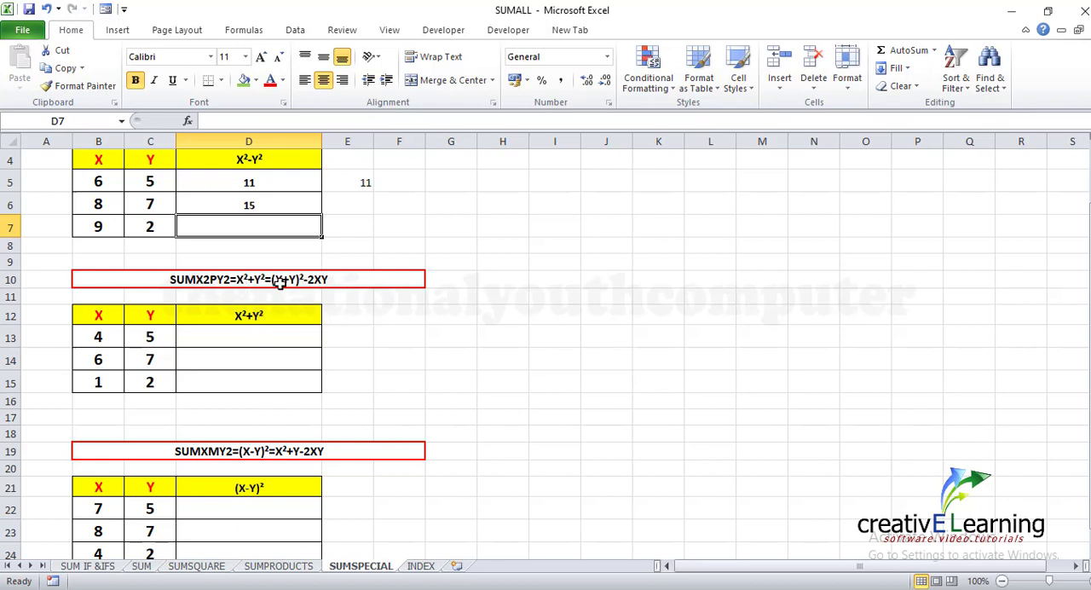
left_click(226, 341)
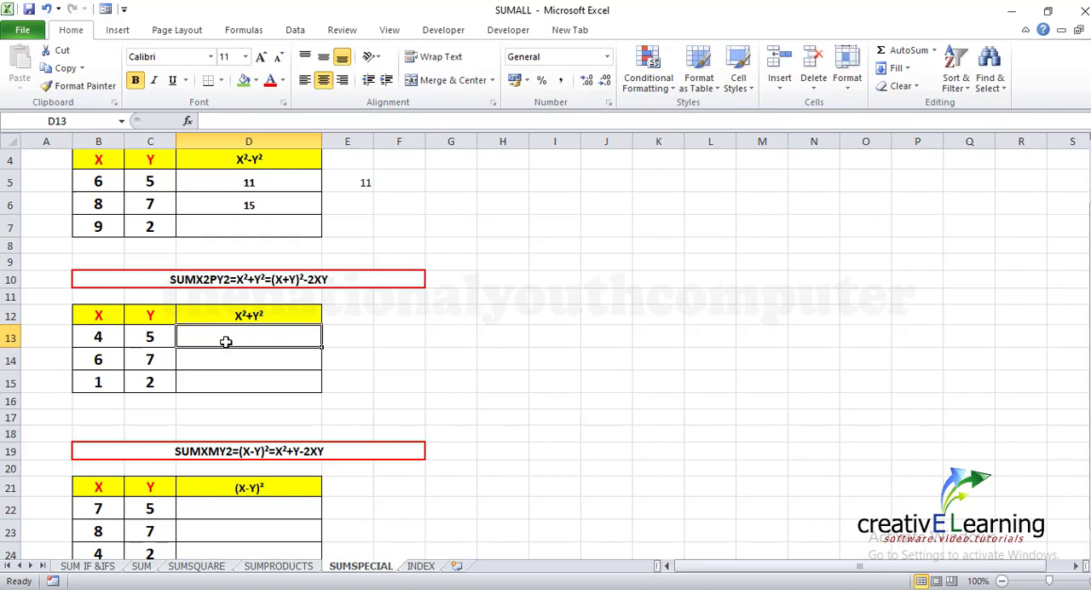
type("=")
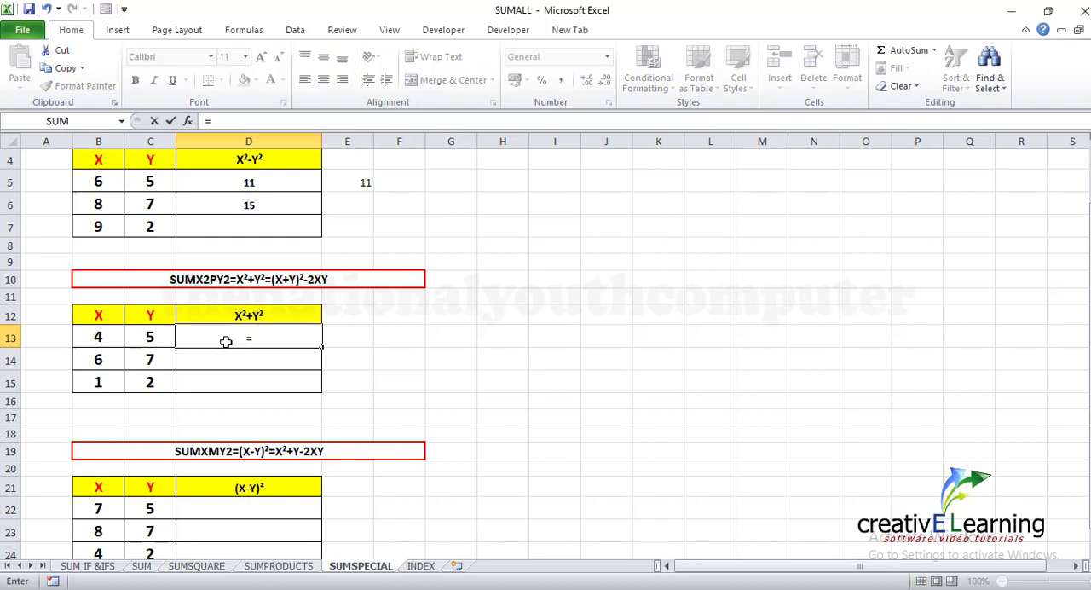
type("SUM")
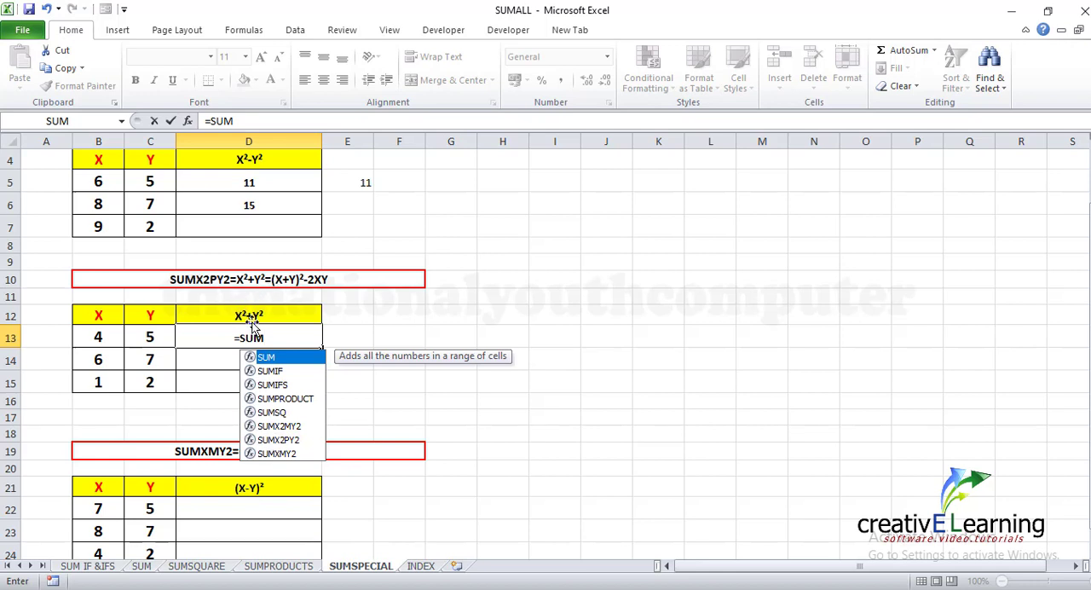
left_click(279, 440)
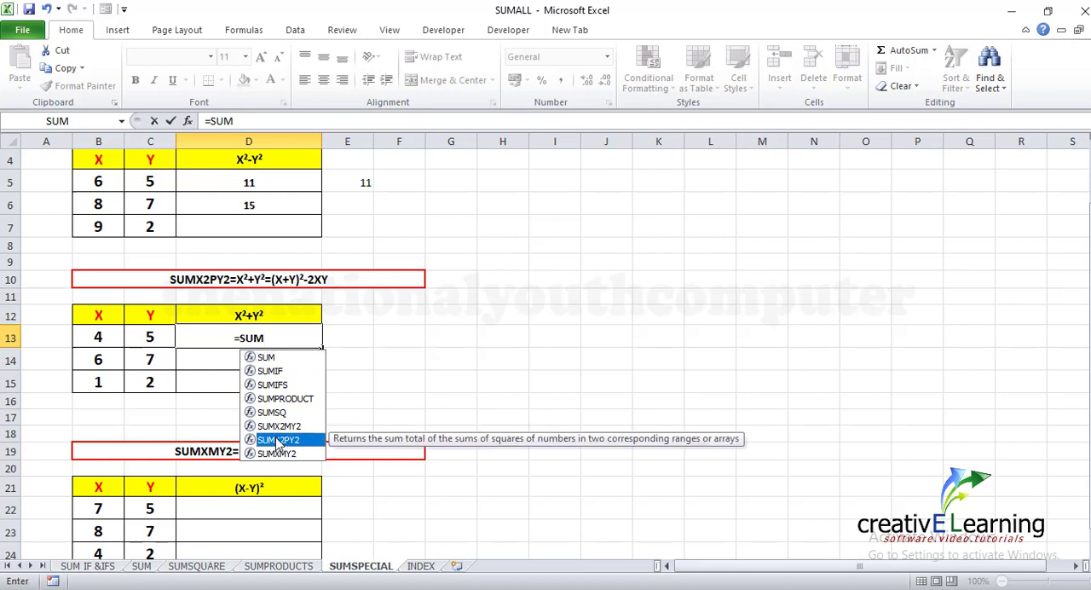
double_click(278, 440)
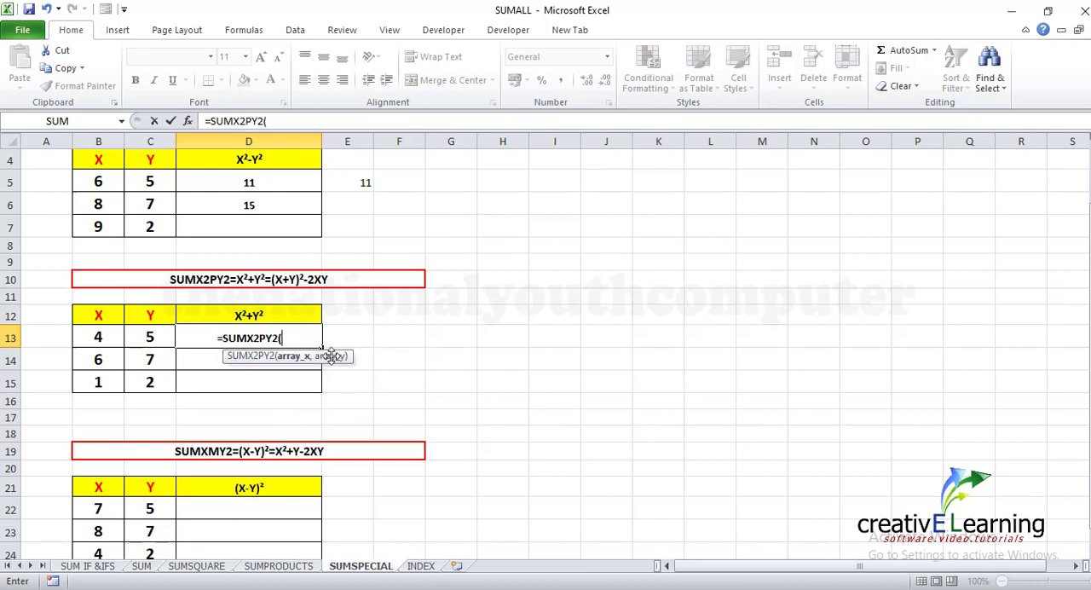
left_click(98, 339)
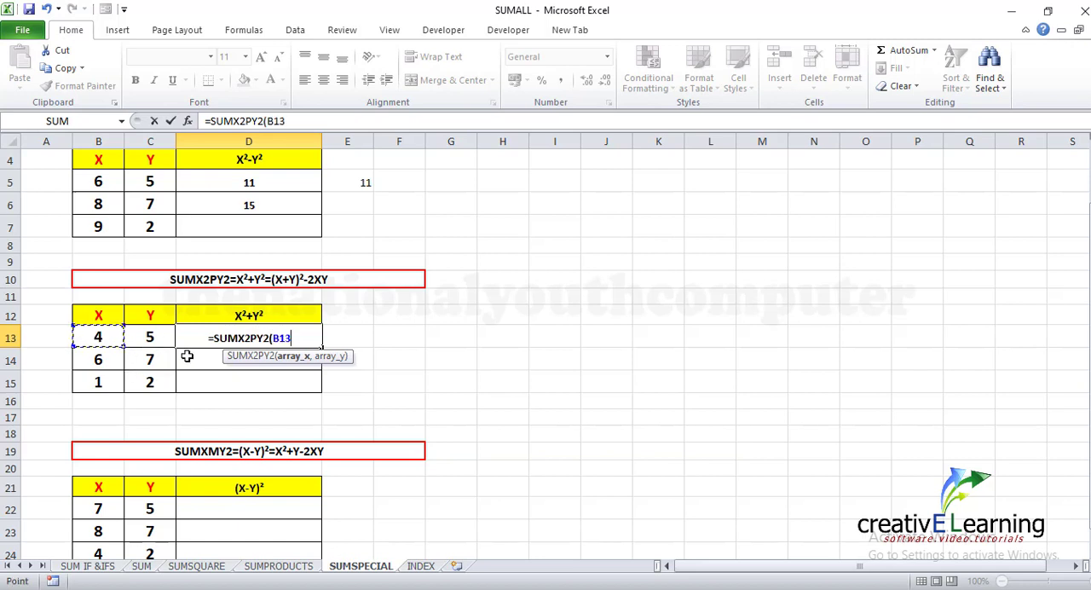
type(",")
left_click(159, 339)
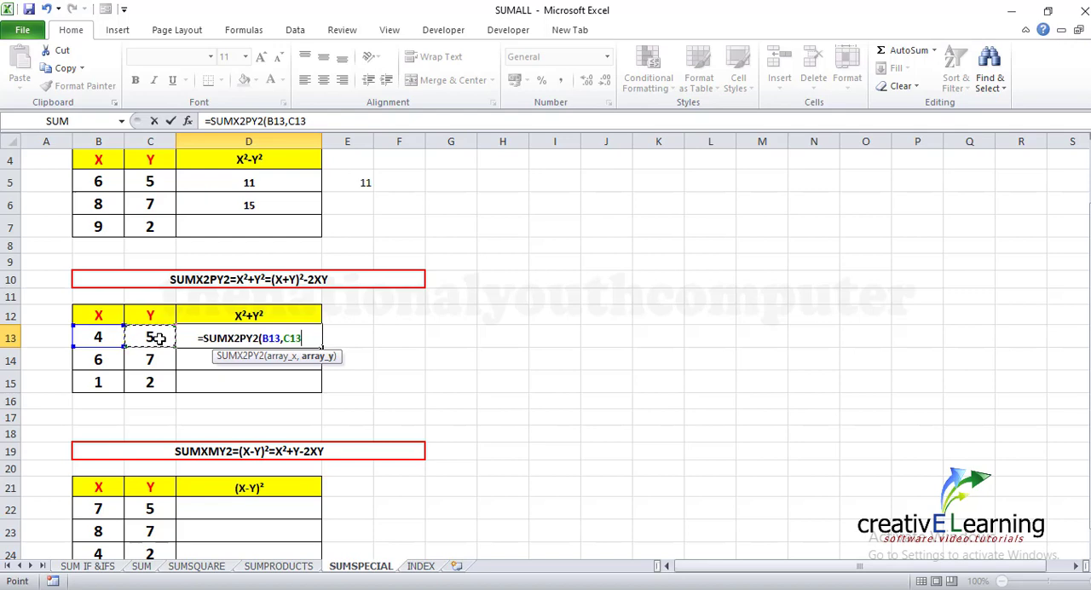
type(")")
key("Return")
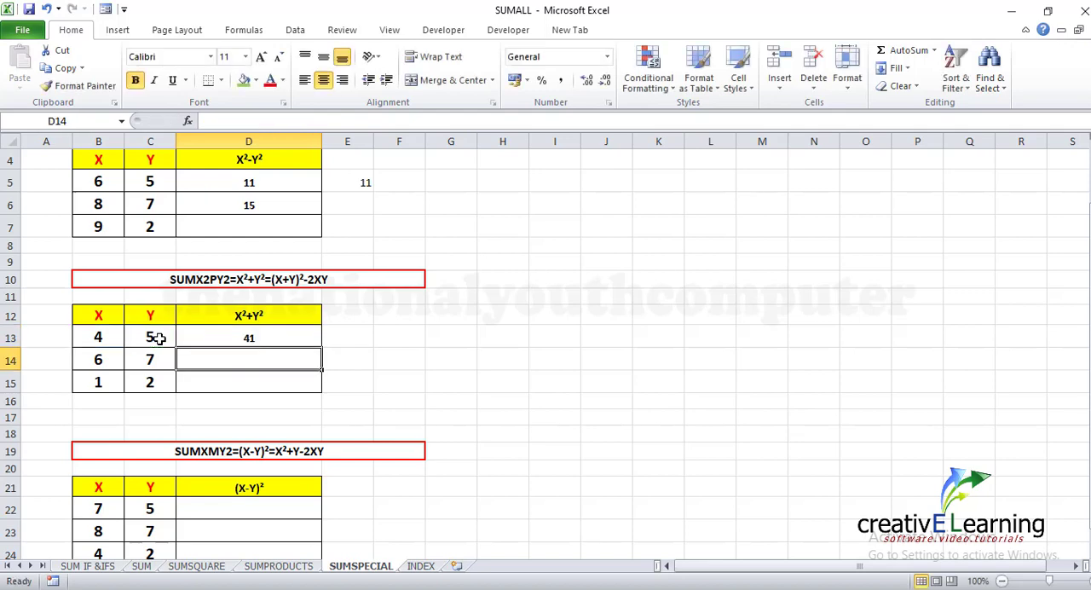
scroll(546, 394, "down", 1)
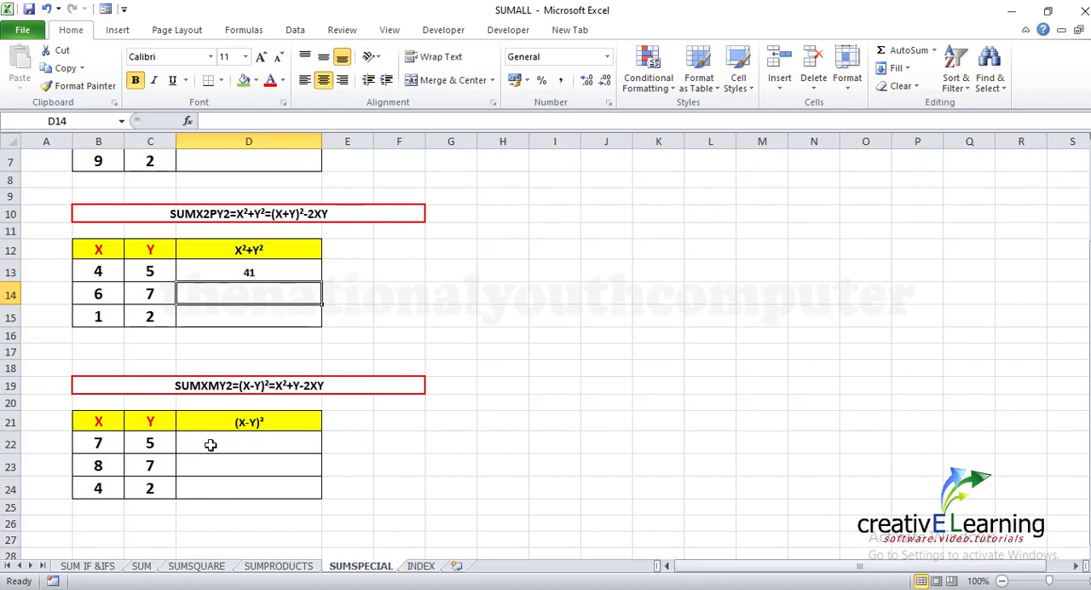
Enter =SUMXMY2(B22,C22) in cell D22 of the (X-Y)² table to get the squared difference of its first pair
left_click(213, 441)
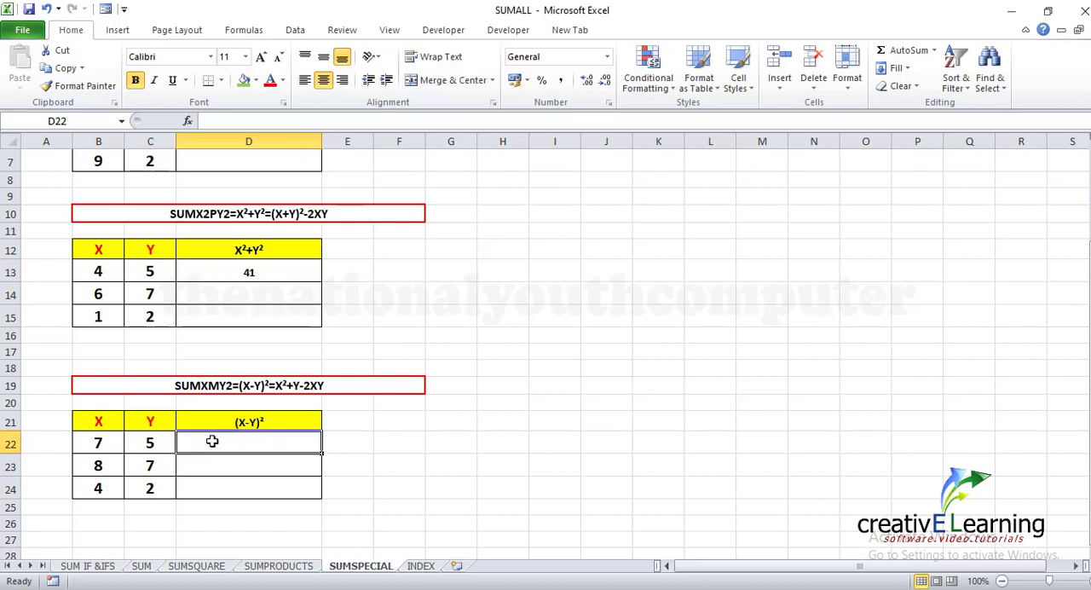
type("=")
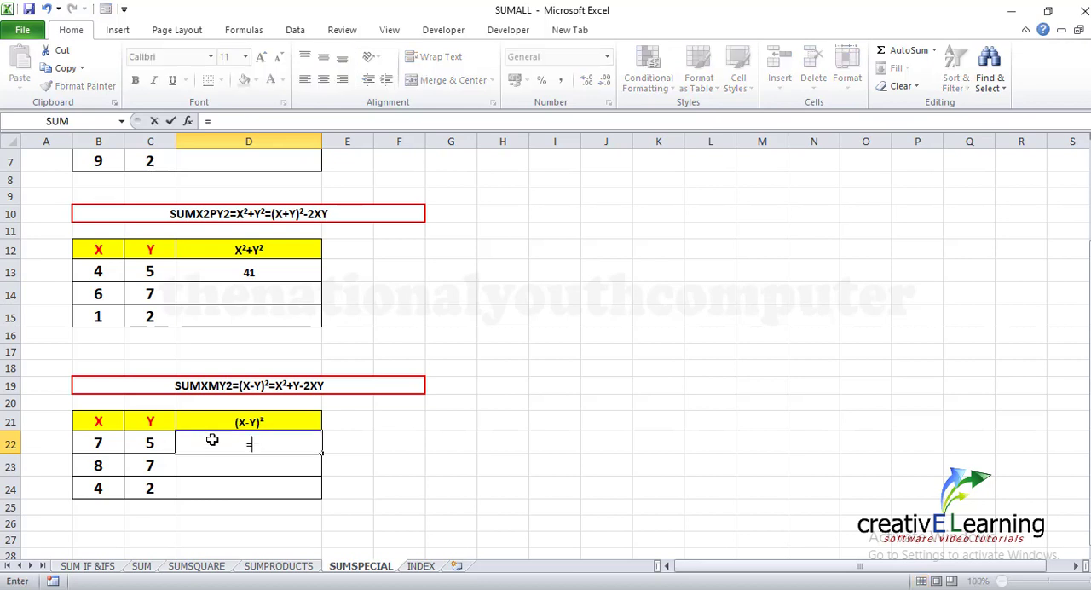
type("SUM")
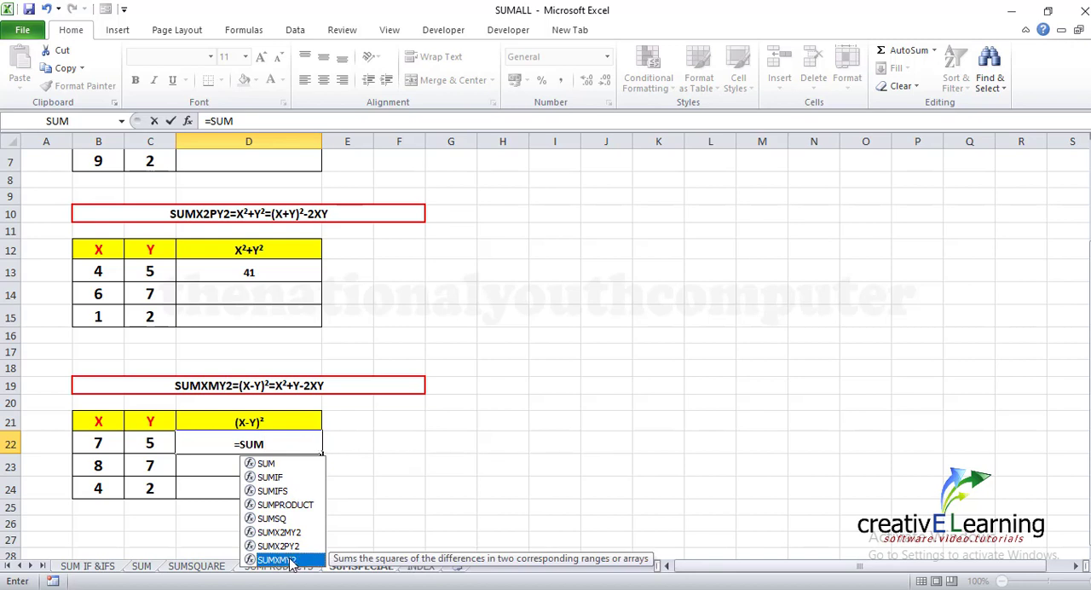
double_click(290, 561)
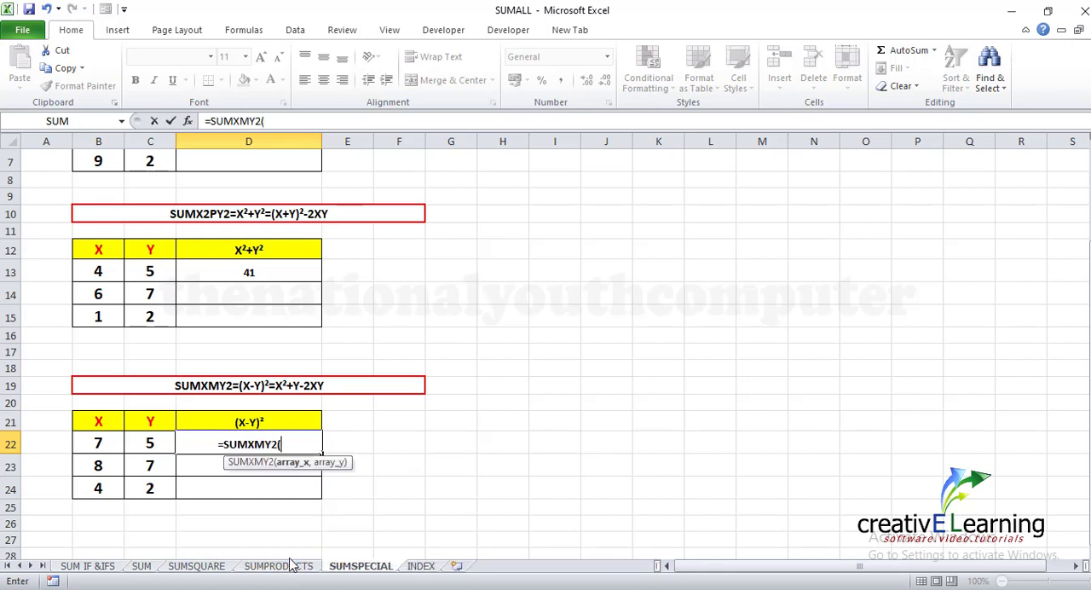
left_click(108, 444)
type(",")
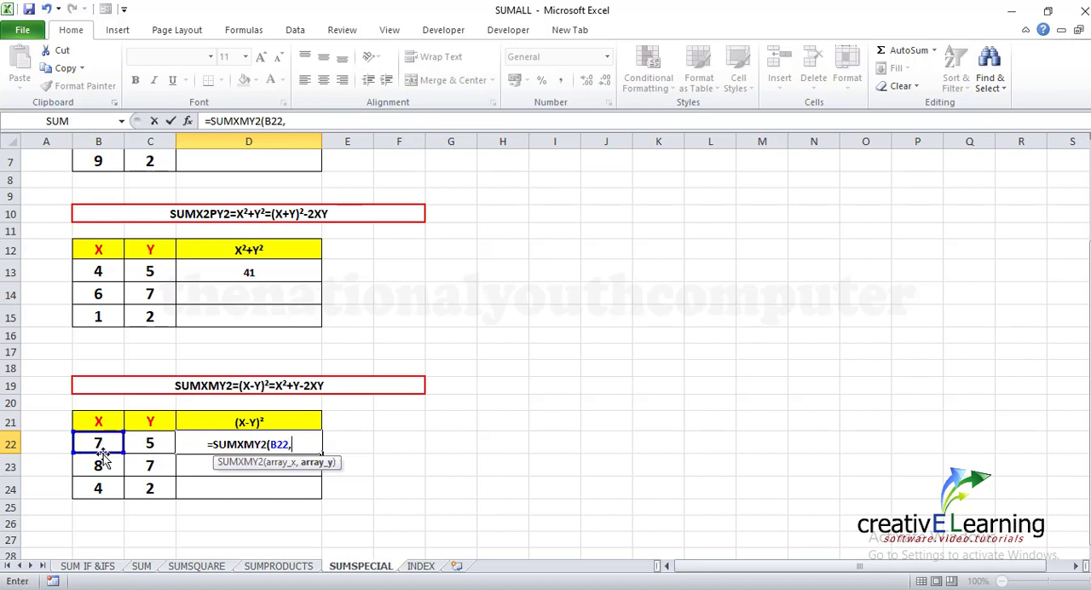
left_click(152, 445)
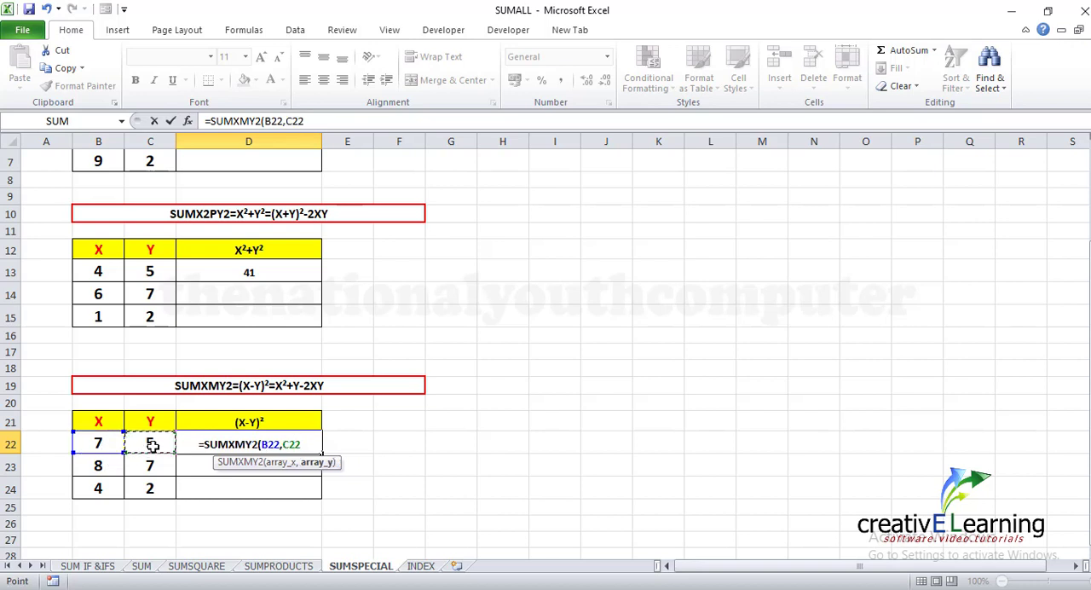
type(")")
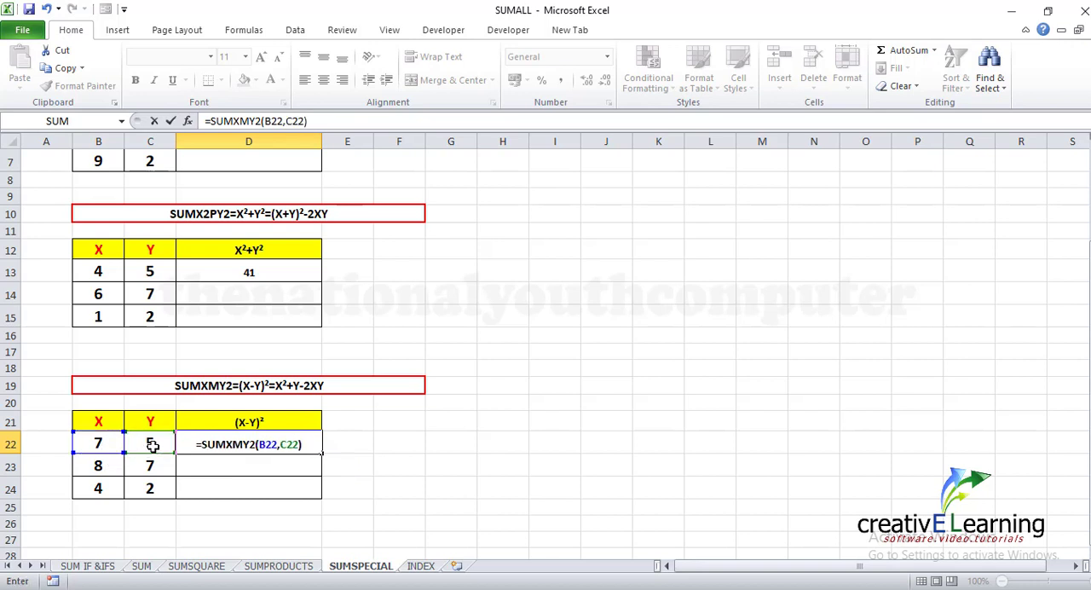
key("Return")
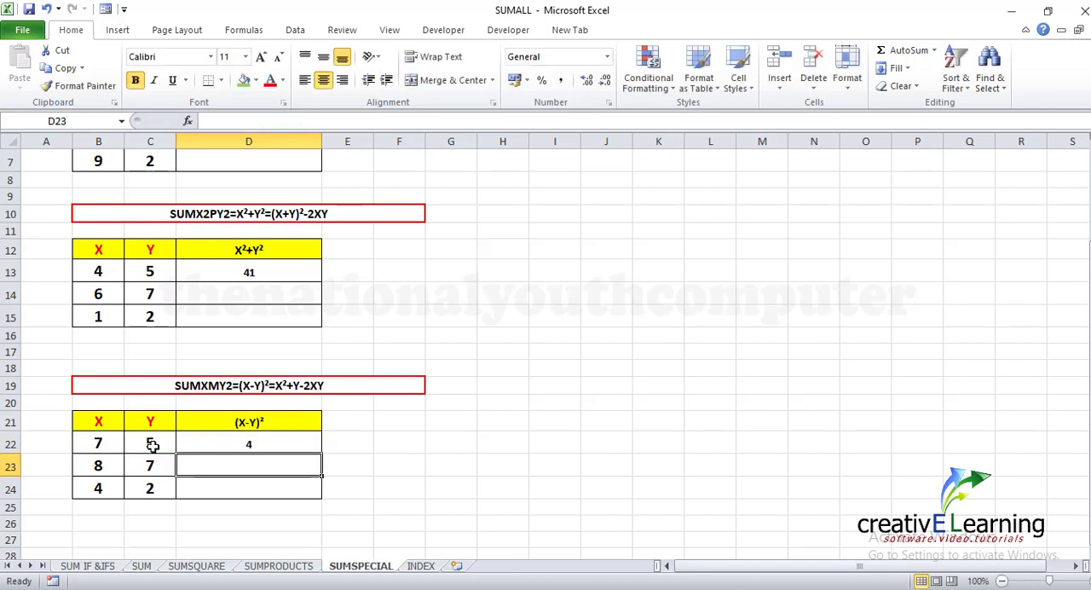
Change the second X, Y pair of the (X-Y)² table to 108 in B23 and 98 in C23
left_click(97, 467)
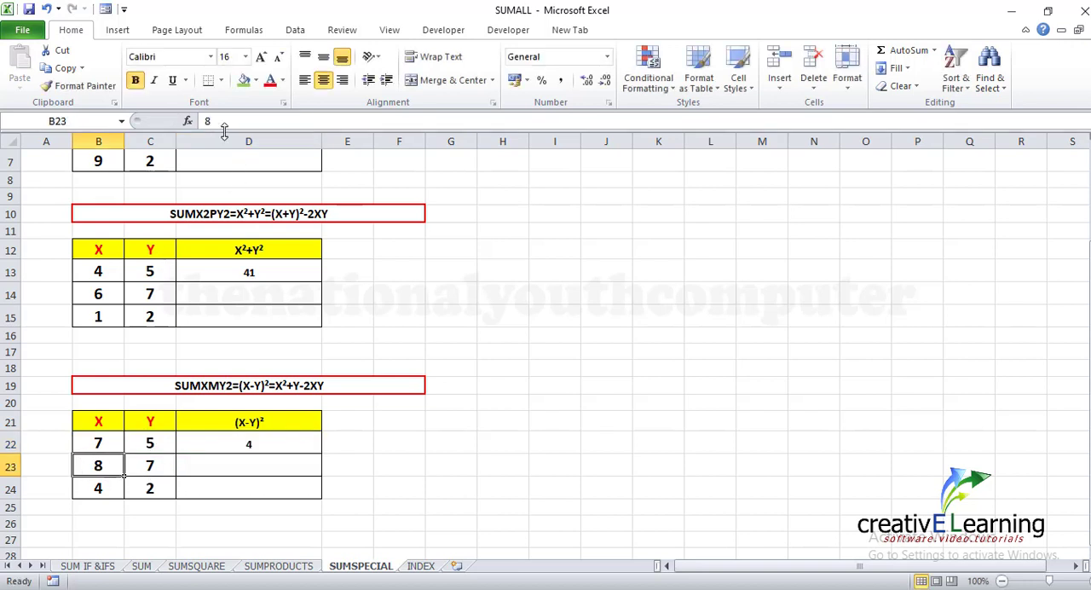
key("BackSpace")
type("108")
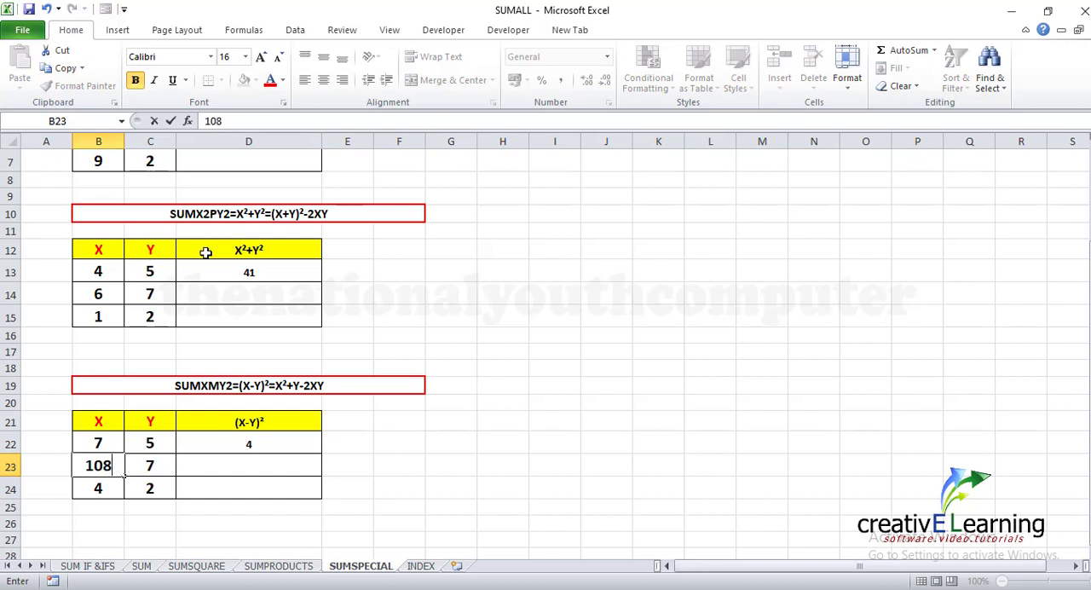
left_click(157, 467)
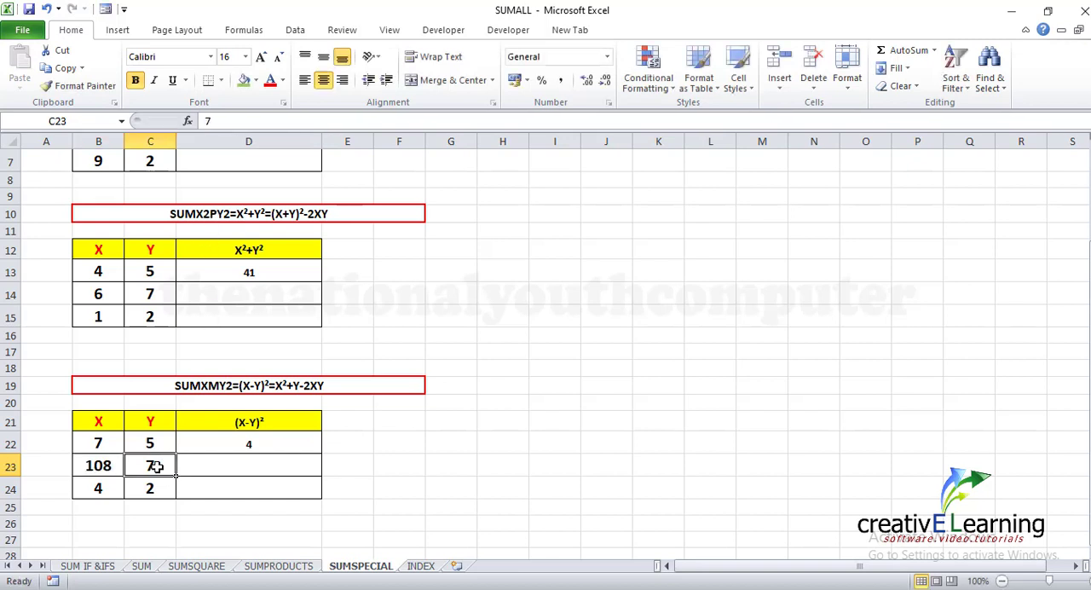
left_click(230, 120)
key("BackSpace")
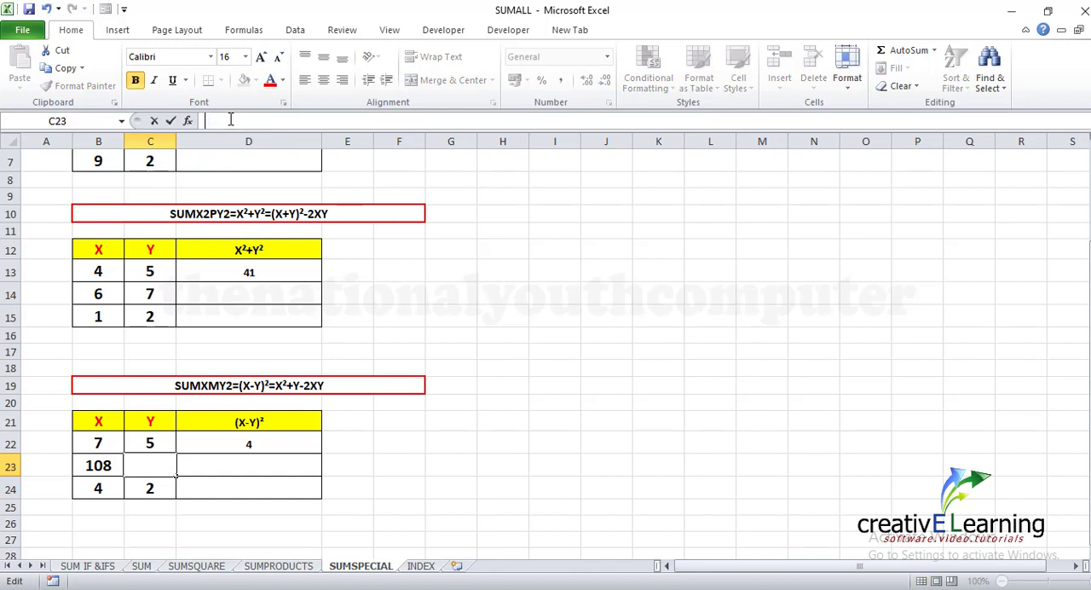
type("98")
Enter =SUMXMY2(B23,C23) in cell D23 to get the squared difference of the second X, Y pair
left_click(310, 465)
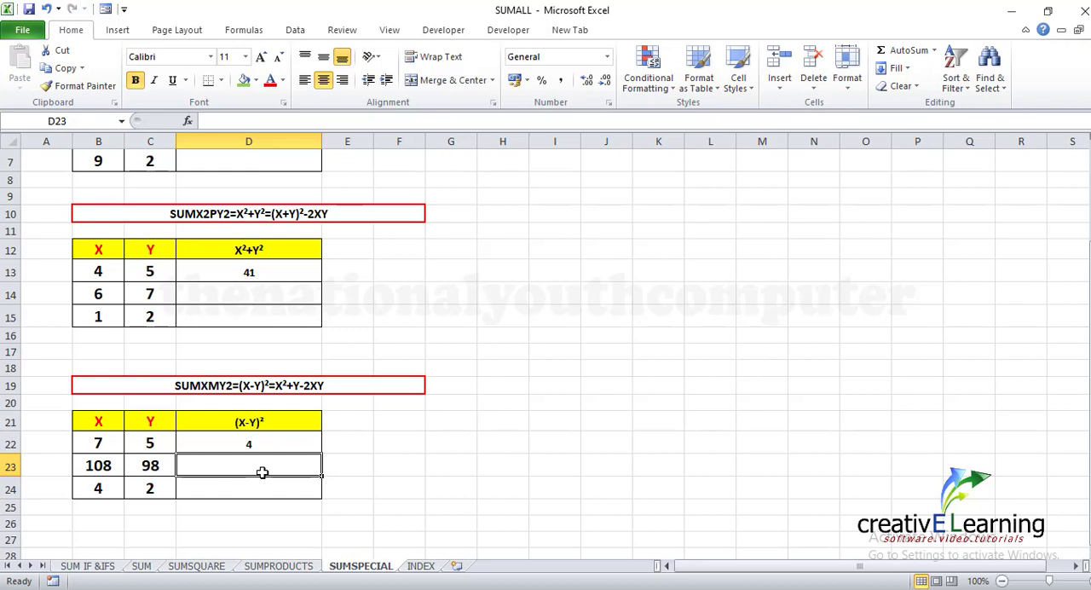
type("=")
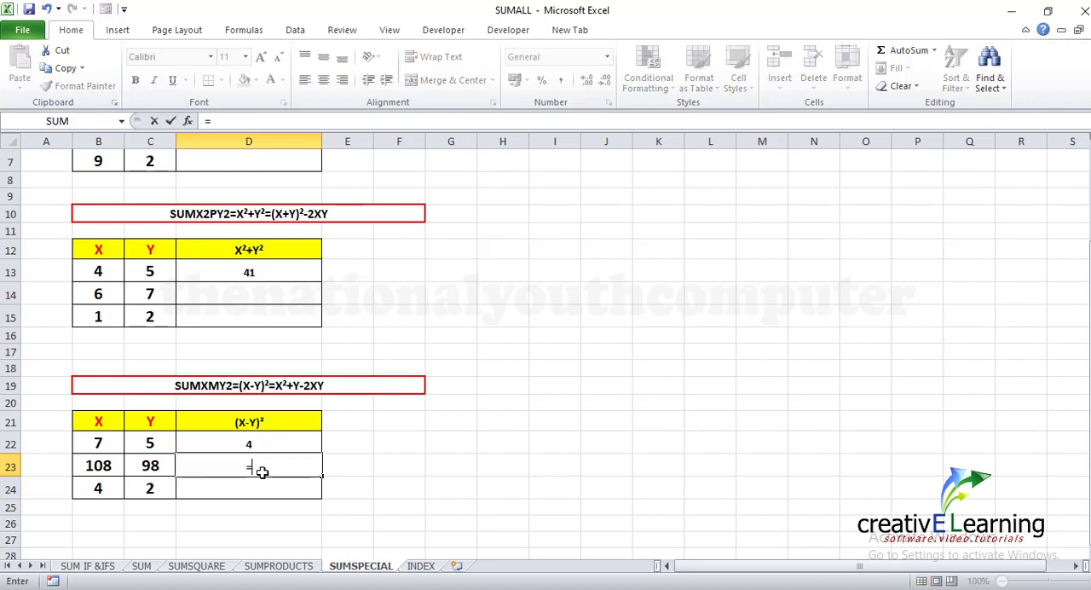
type("SUM")
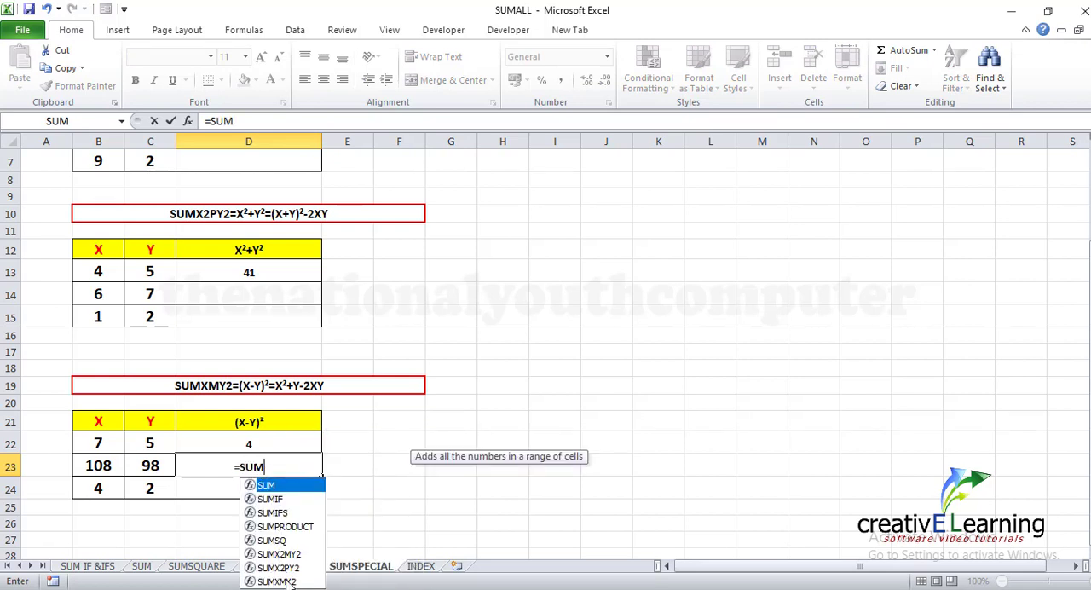
left_click(290, 582)
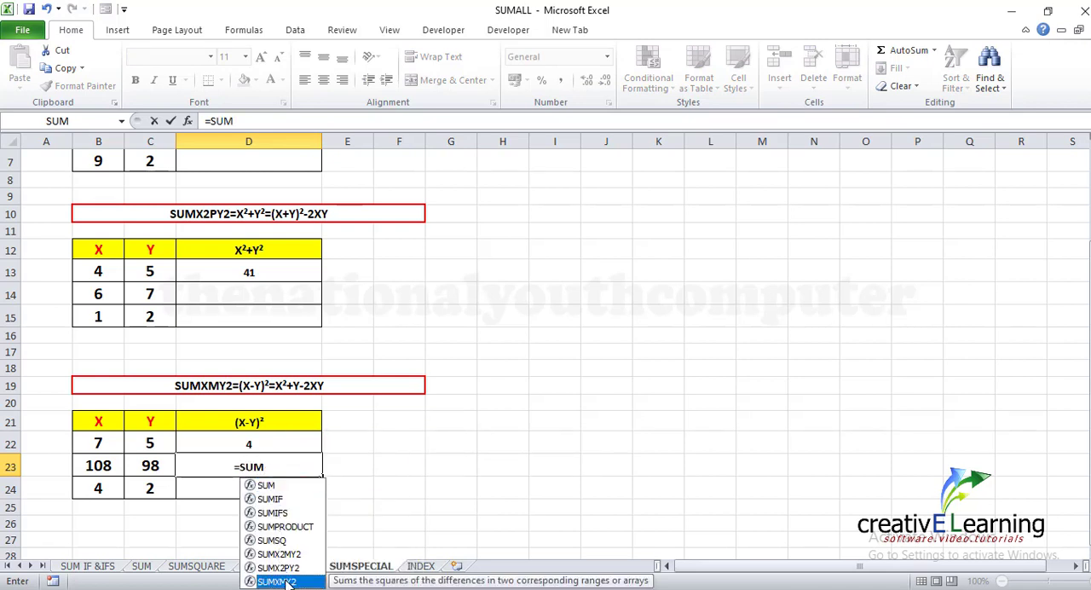
double_click(286, 583)
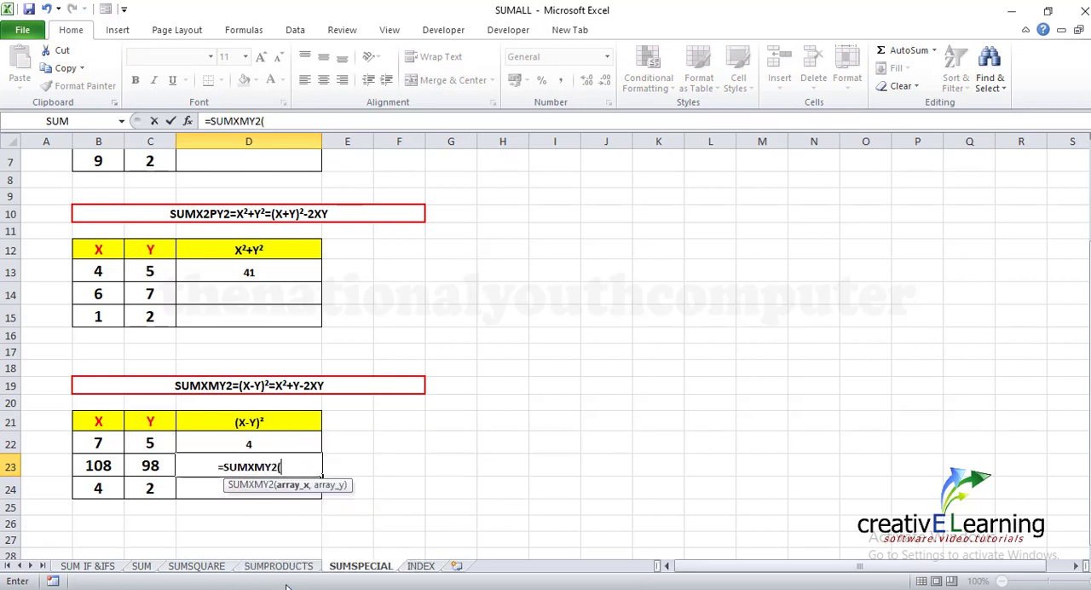
left_click(98, 466)
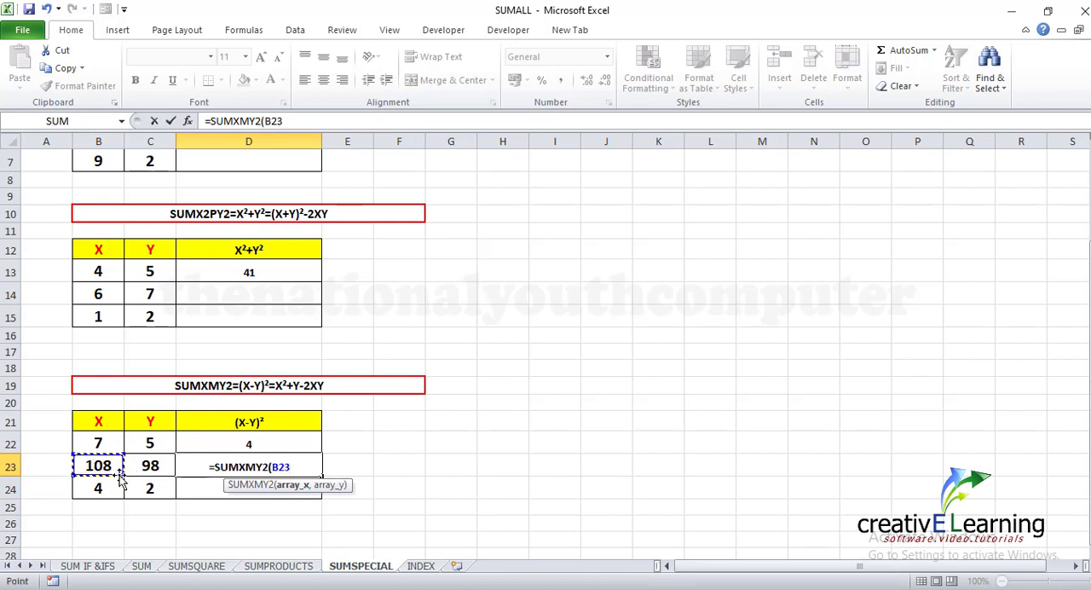
type(",")
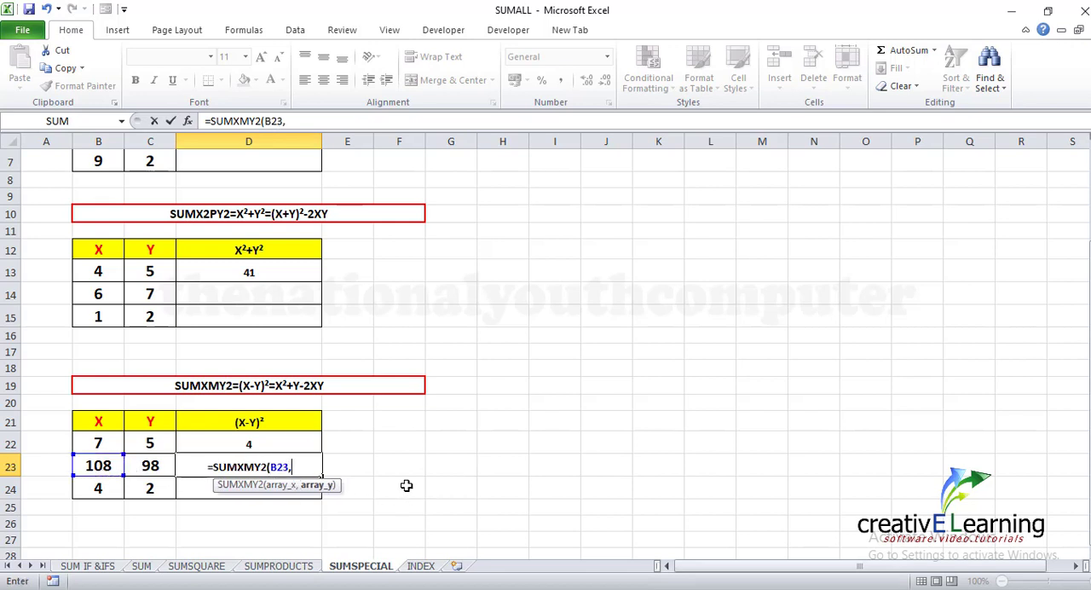
left_click(148, 468)
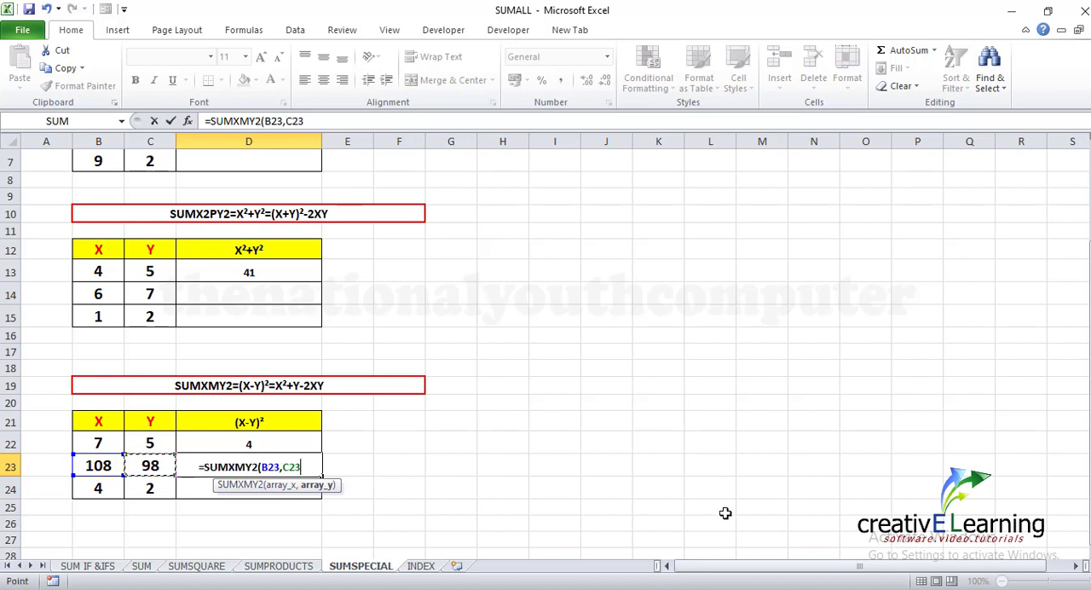
type(")")
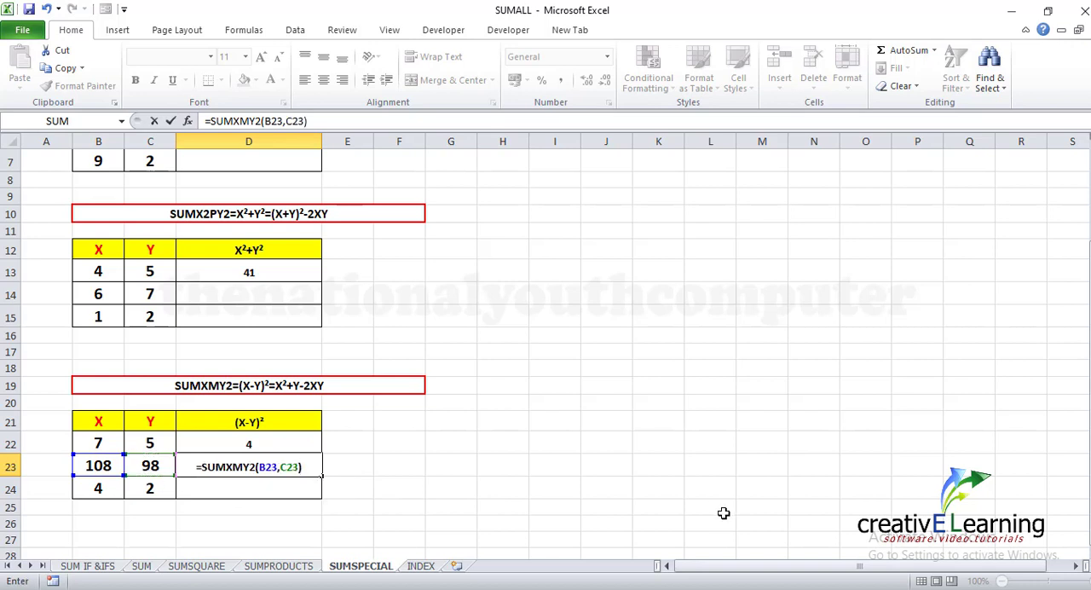
key("Return")
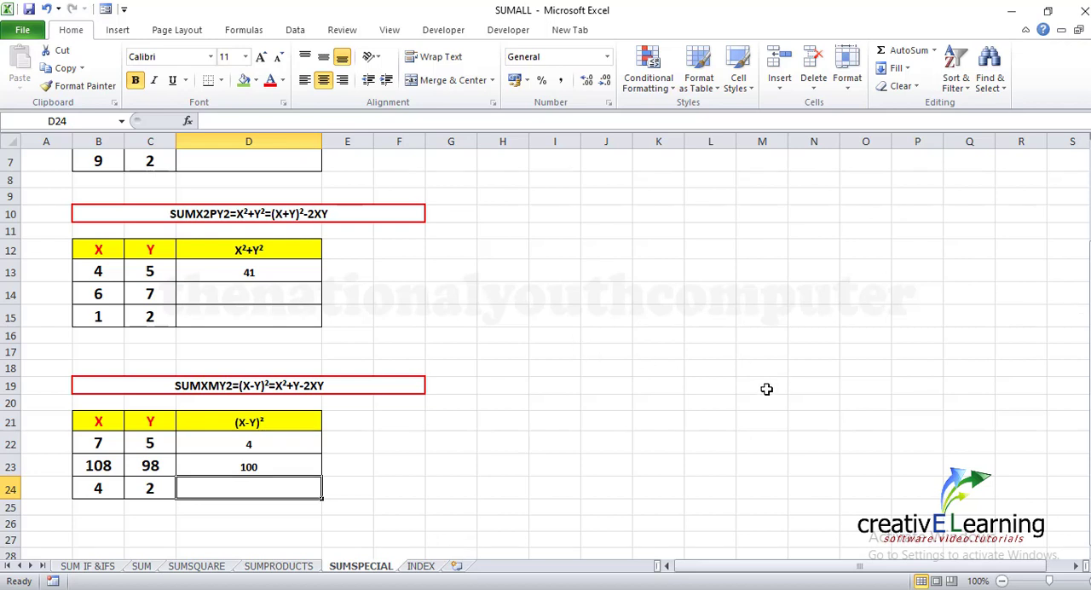
On the INDEX sheet, fill the SUMX2MY2, SUMX2PY2 and SUMXMY2 rows (D13:E15) with the same green as the rows above
left_click(421, 566)
left_click_drag(270, 367, 334, 396)
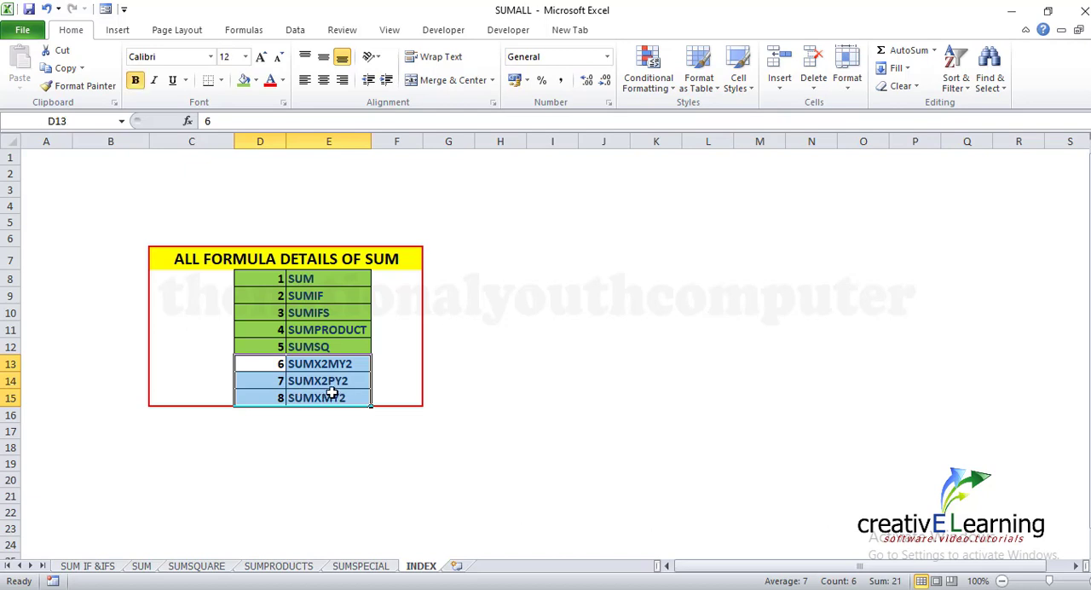
left_click(244, 81)
left_click(500, 348)
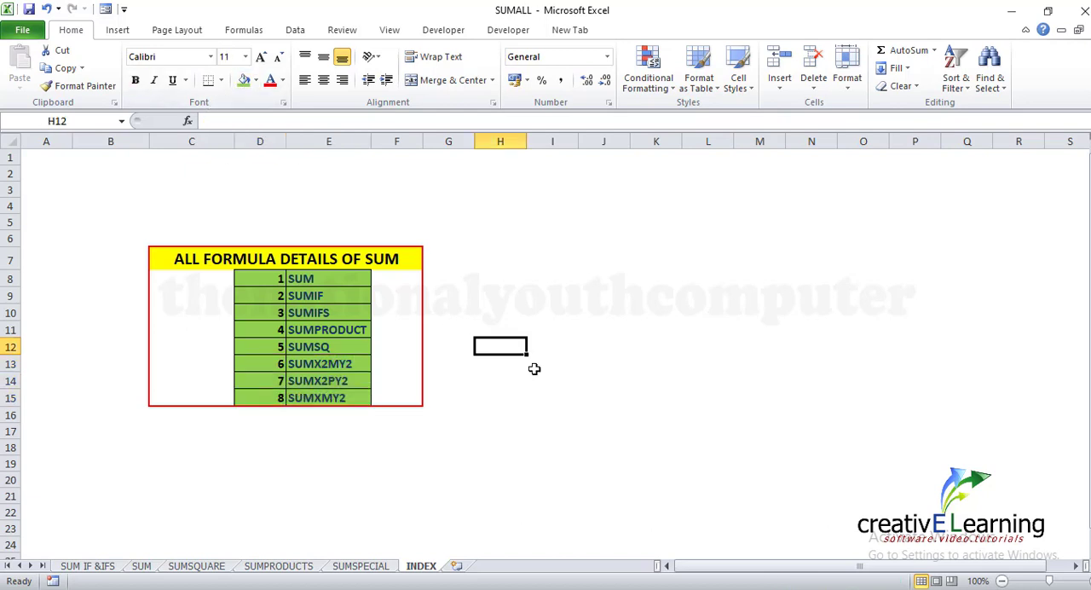